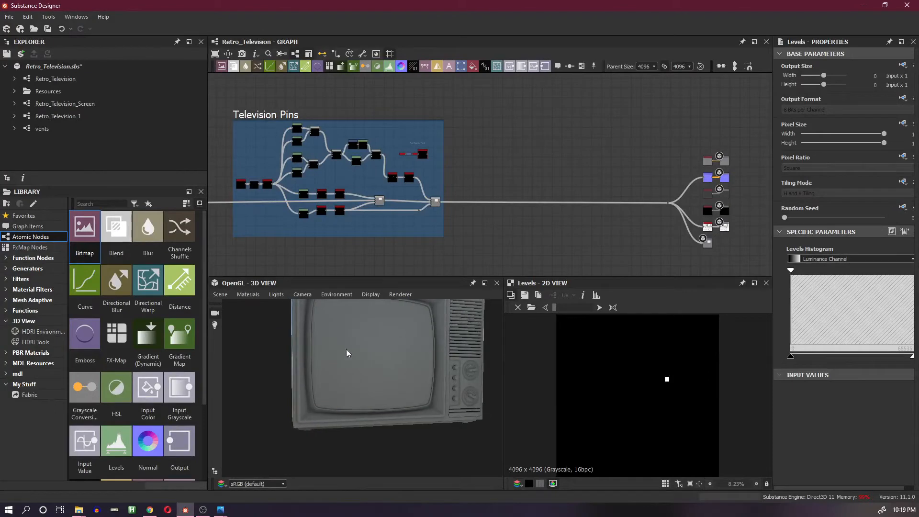
- Insert a Blend node on the link after the Television Pins frame and set its blending mode to Add (Linear Dodge)
{"action": "left_click_drag", "start_coordinate": [430, 377], "coordinate": [386, 384]}
{"action": "scroll", "coordinate": [565, 214], "scroll_direction": "up", "scroll_amount": 2}
{"action": "left_click", "coordinate": [560, 191]}
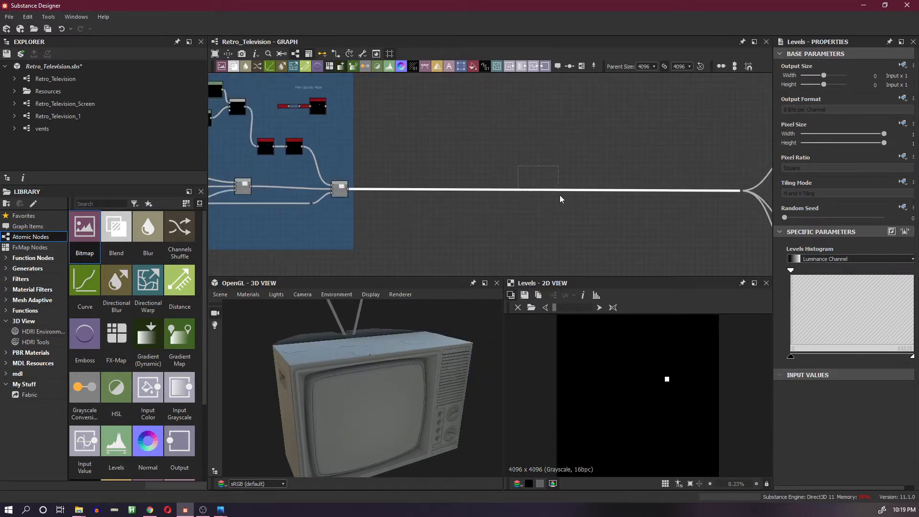
{"action": "key", "text": "space"}
{"action": "left_click", "coordinate": [589, 228]}
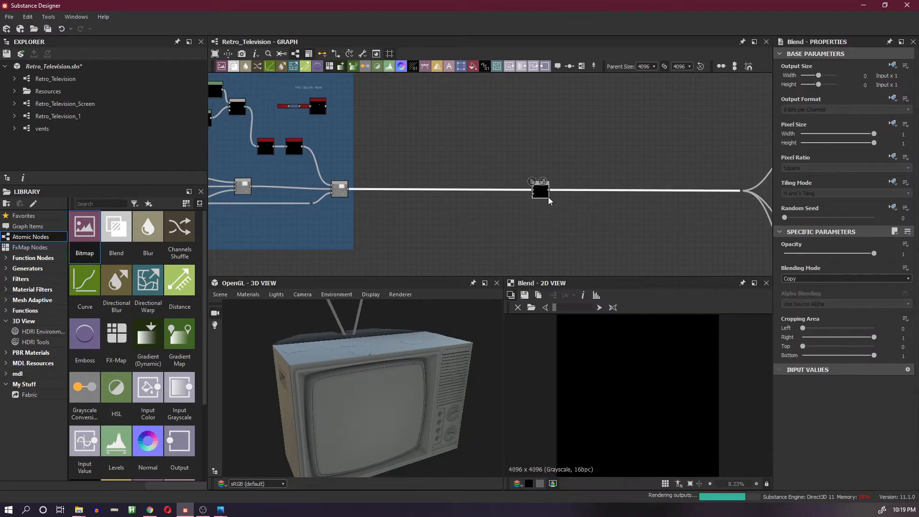
{"action": "left_click", "coordinate": [846, 279]}
{"action": "left_click", "coordinate": [833, 297]}
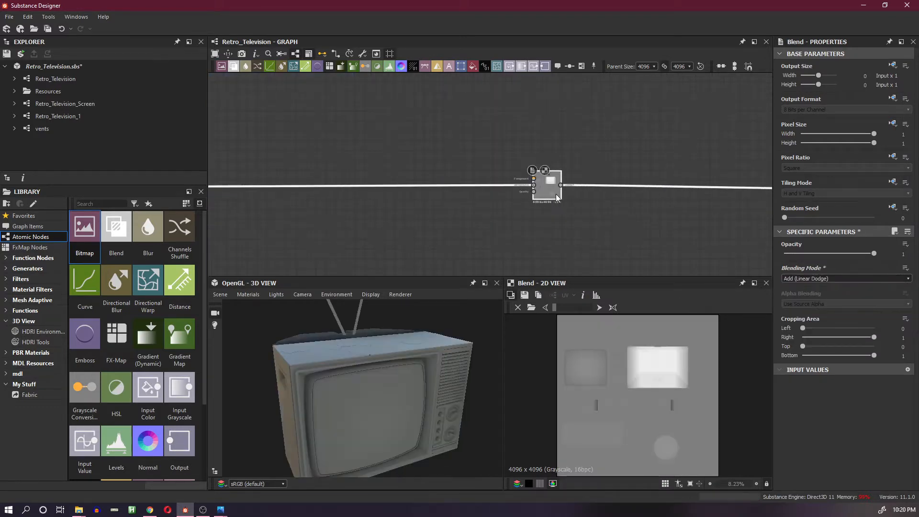
- Move the new Blend node slightly closer to the Television Pins frame
{"action": "scroll", "coordinate": [486, 193], "scroll_direction": "up", "scroll_amount": 1}
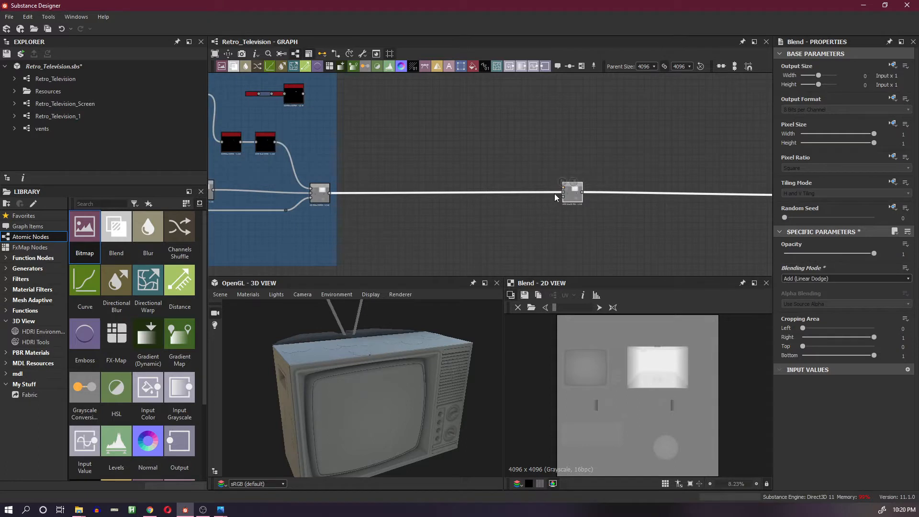
{"action": "left_click_drag", "start_coordinate": [573, 197], "coordinate": [530, 199]}
{"action": "scroll", "coordinate": [484, 191], "scroll_direction": "up", "scroll_amount": 2}
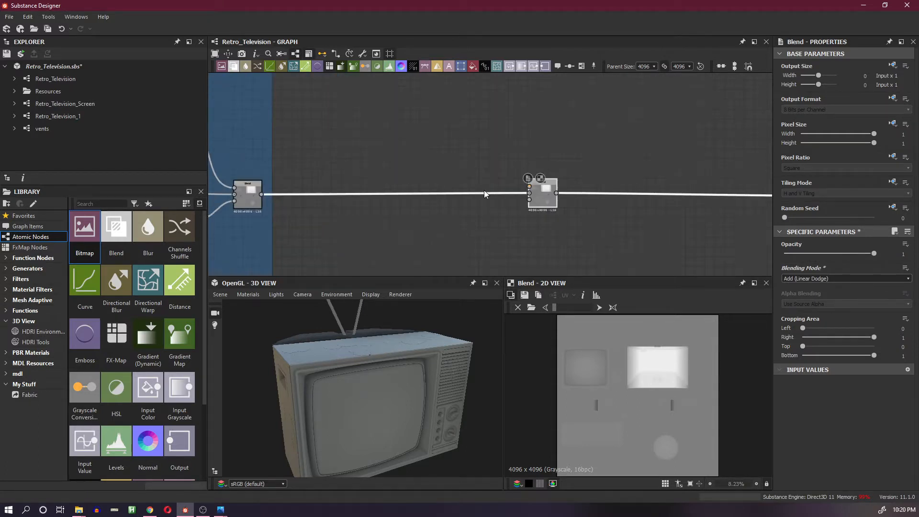
{"action": "middle_click_drag", "start_coordinate": [484, 191], "coordinate": [535, 171]}
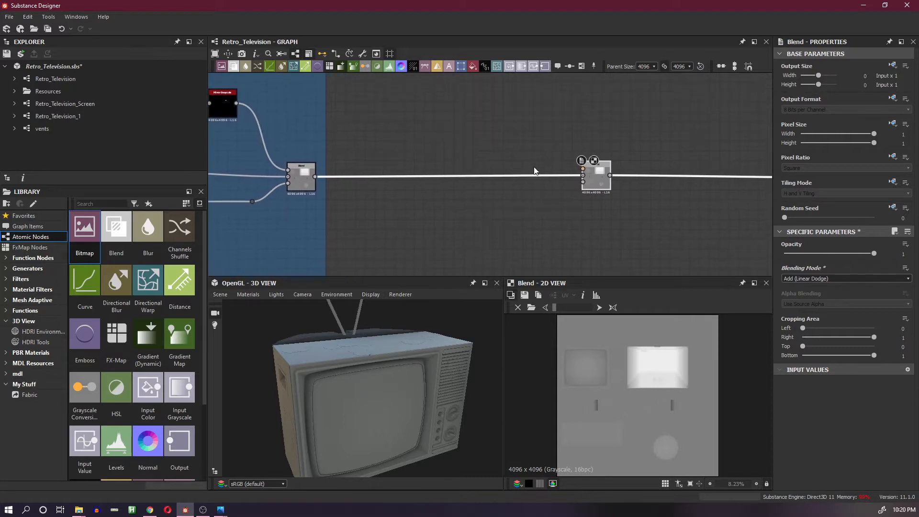
{"action": "scroll", "coordinate": [536, 168], "scroll_direction": "up", "scroll_amount": 1}
{"action": "scroll", "coordinate": [537, 168], "scroll_direction": "up", "scroll_amount": 1}
{"action": "scroll", "coordinate": [541, 170], "scroll_direction": "down", "scroll_amount": 1}
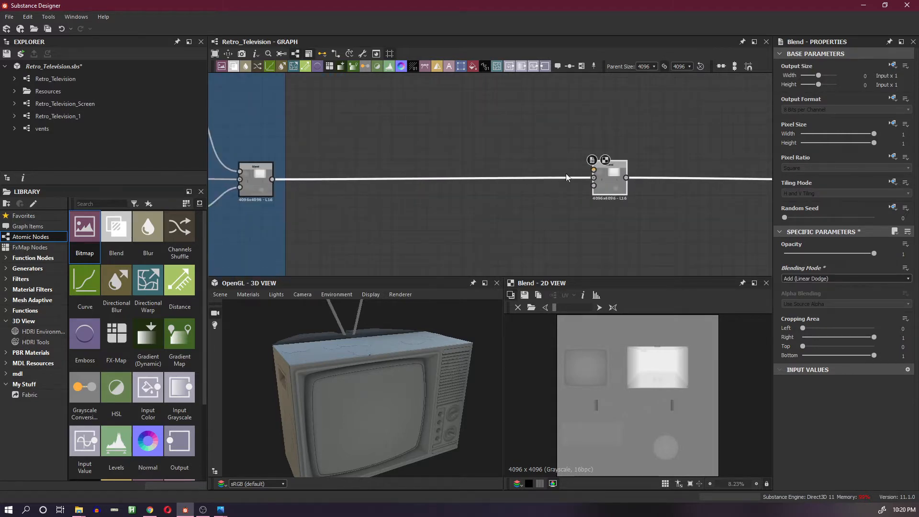
{"action": "scroll", "coordinate": [596, 187], "scroll_direction": "up", "scroll_amount": 1}
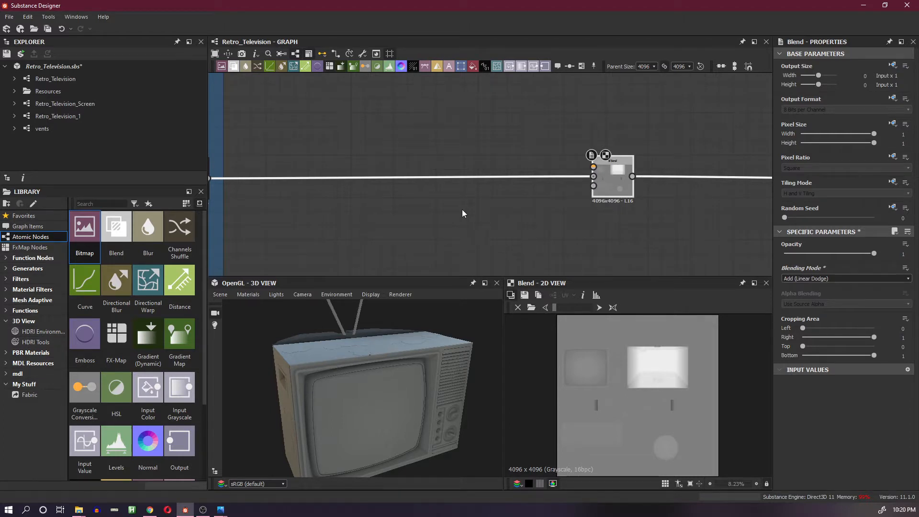
{"action": "scroll", "coordinate": [462, 214], "scroll_direction": "down", "scroll_amount": 3}
{"action": "left_click_drag", "start_coordinate": [424, 332], "coordinate": [401, 349]}
{"action": "left_click_drag", "start_coordinate": [338, 416], "coordinate": [502, 412]}
- Add a separate Blend node in the empty space below the UV Shells Mask frame and its outgoing links
{"action": "scroll", "coordinate": [474, 243], "scroll_direction": "down", "scroll_amount": 5}
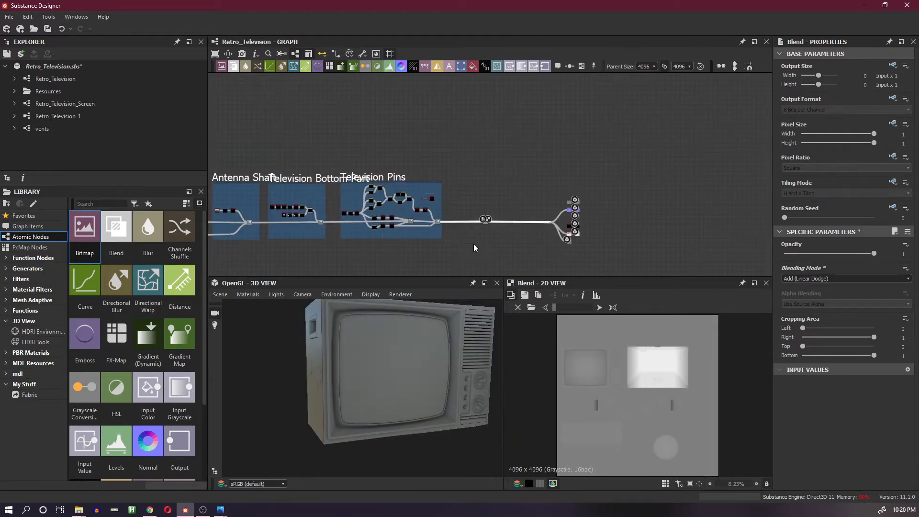
{"action": "middle_click_drag", "start_coordinate": [493, 207], "coordinate": [758, 193]}
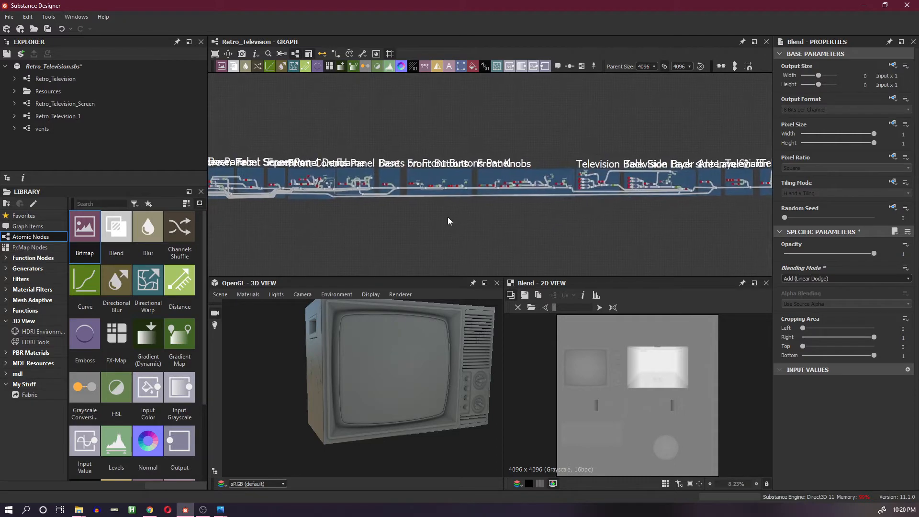
{"action": "middle_click_drag", "start_coordinate": [338, 194], "coordinate": [612, 185]}
{"action": "middle_click_drag", "start_coordinate": [245, 179], "coordinate": [671, 187]}
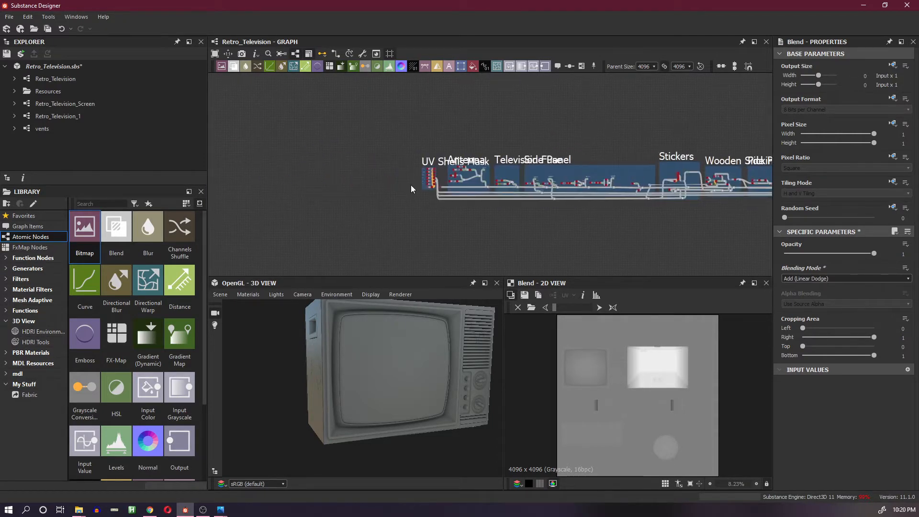
{"action": "scroll", "coordinate": [422, 187], "scroll_direction": "up", "scroll_amount": 5}
{"action": "scroll", "coordinate": [451, 184], "scroll_direction": "up", "scroll_amount": 5}
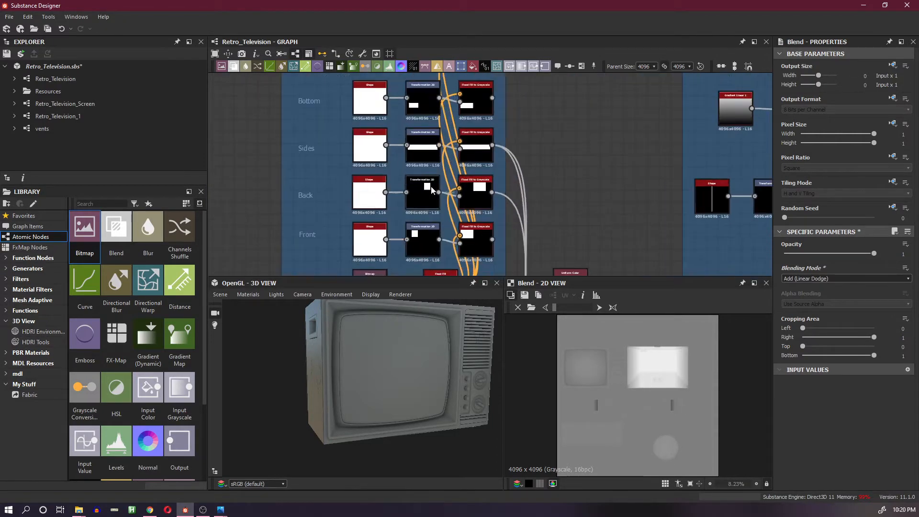
{"action": "scroll", "coordinate": [506, 188], "scroll_direction": "up", "scroll_amount": 2}
{"action": "middle_click_drag", "start_coordinate": [563, 194], "coordinate": [571, 112]}
{"action": "scroll", "coordinate": [562, 121], "scroll_direction": "down", "scroll_amount": 1}
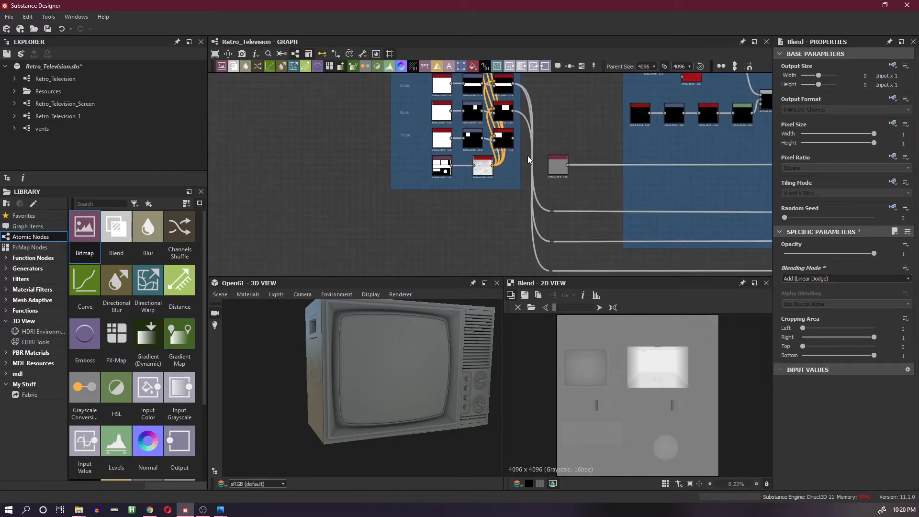
{"action": "middle_click_drag", "start_coordinate": [513, 142], "coordinate": [450, 94]}
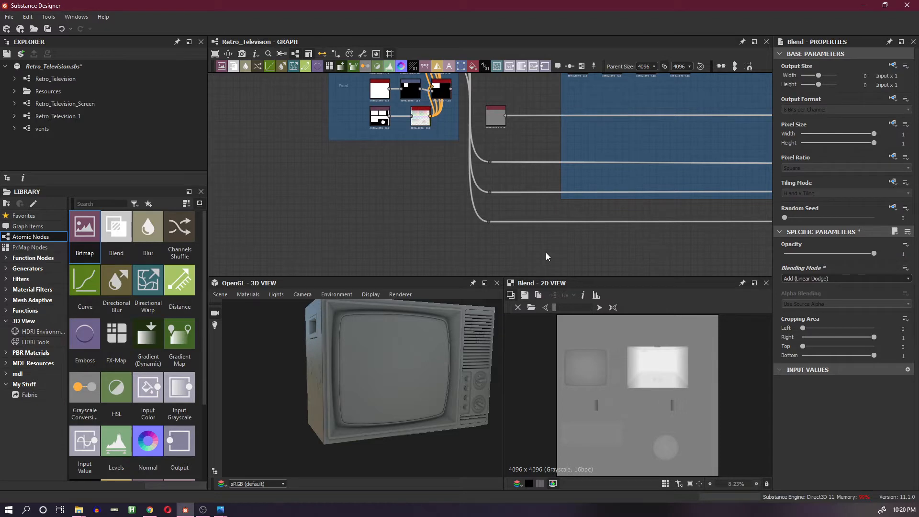
{"action": "key", "text": "space"}
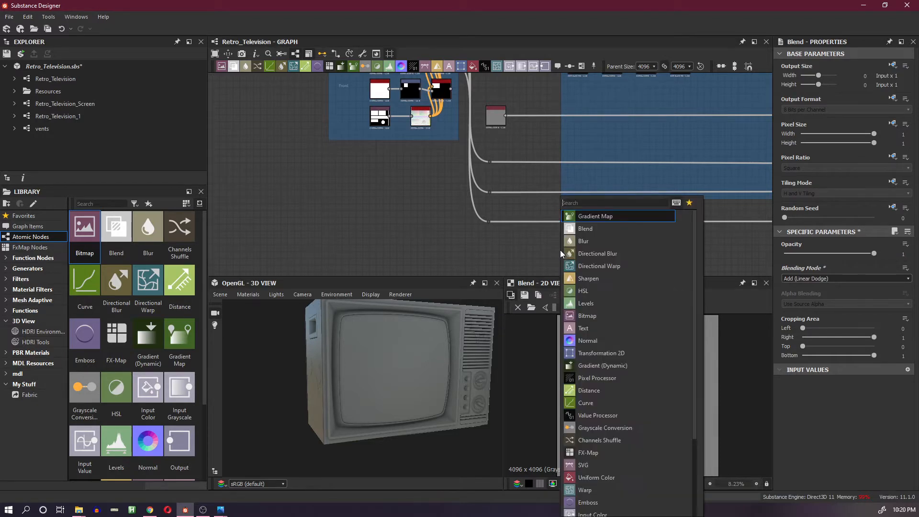
{"action": "left_click", "coordinate": [588, 230]}
{"action": "left_click_drag", "start_coordinate": [558, 248], "coordinate": [520, 257]}
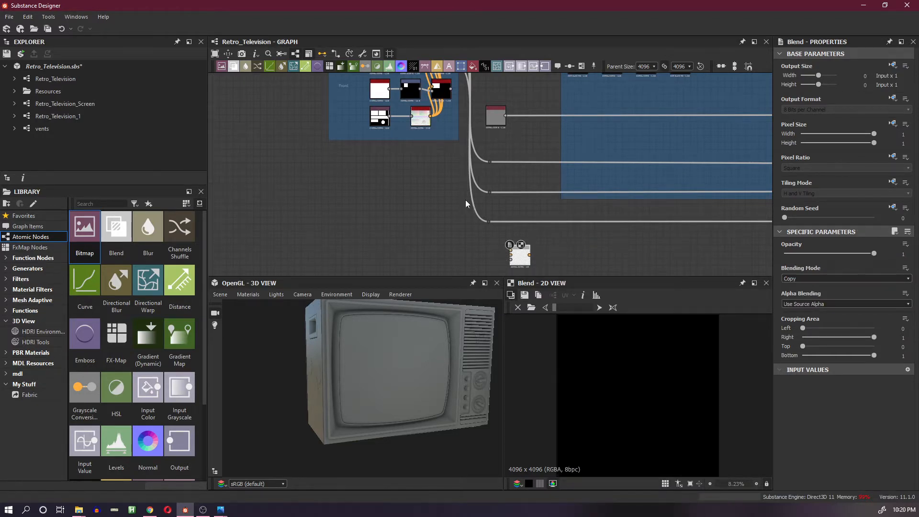
- Connect the Front UV shell mask to the new Blend's background input and route the link through a dot node beside it
{"action": "middle_click_drag", "start_coordinate": [450, 180], "coordinate": [537, 214]}
{"action": "scroll", "coordinate": [542, 160], "scroll_direction": "up", "scroll_amount": 1}
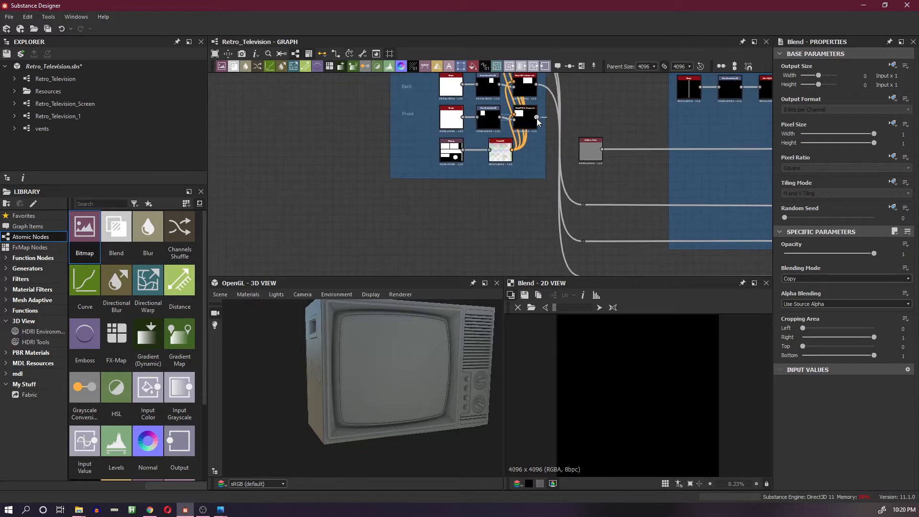
{"action": "left_click_drag", "start_coordinate": [536, 118], "coordinate": [560, 224]}
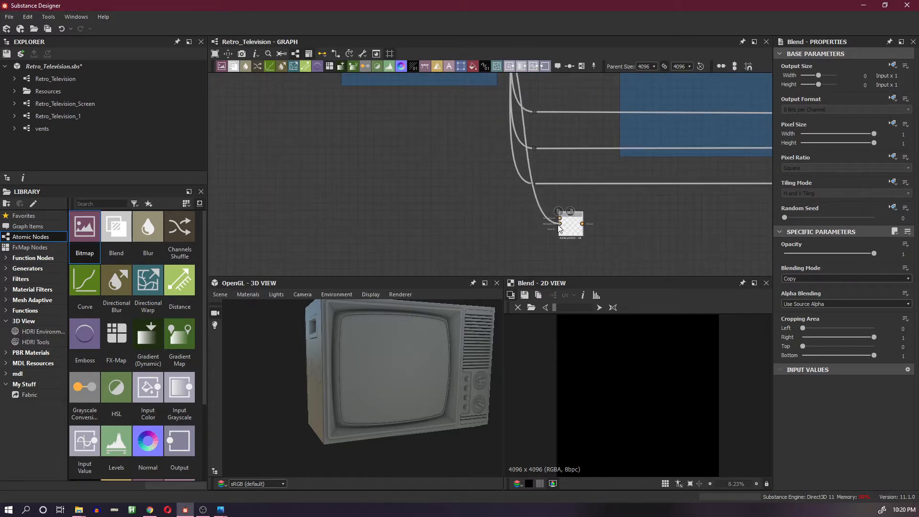
{"action": "left_click", "coordinate": [537, 201], "text": "alt"}
{"action": "left_click_drag", "start_coordinate": [537, 201], "coordinate": [504, 224]}
- Connect the Sides mask from the UV Shells Mask frame to the foreground input of the Blend below it
{"action": "middle_click_drag", "start_coordinate": [491, 93], "coordinate": [497, 181]}
{"action": "middle_click_drag", "start_coordinate": [493, 142], "coordinate": [498, 208]}
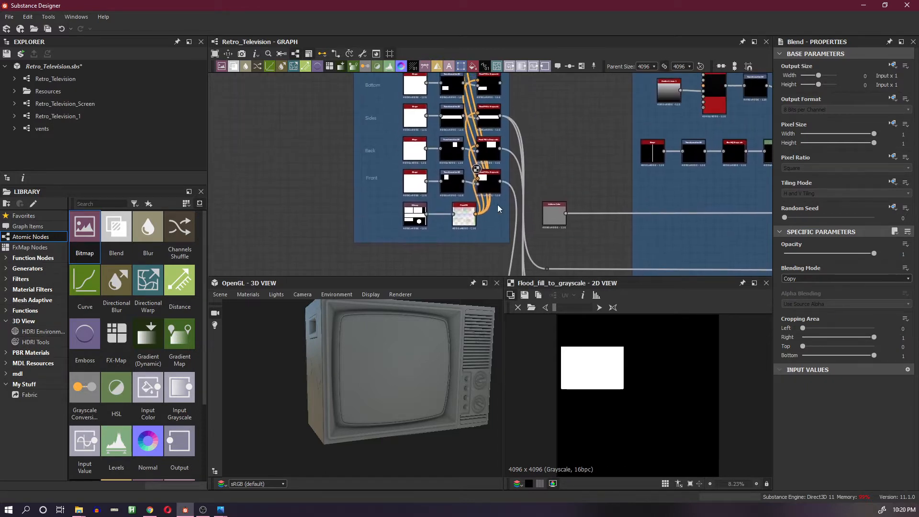
{"action": "scroll", "coordinate": [419, 126], "scroll_direction": "up", "scroll_amount": 1}
{"action": "middle_click_drag", "start_coordinate": [419, 127], "coordinate": [423, 187]}
{"action": "scroll", "coordinate": [441, 180], "scroll_direction": "down", "scroll_amount": 2}
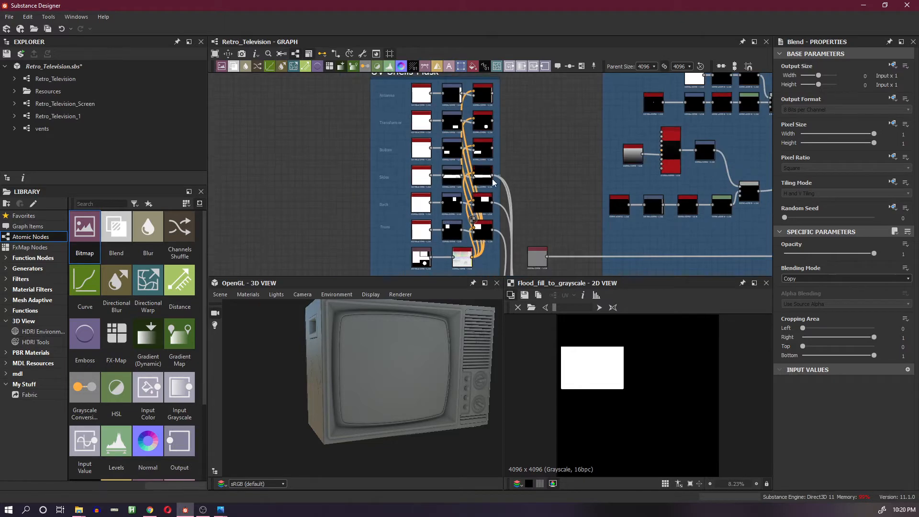
{"action": "middle_click_drag", "start_coordinate": [444, 149], "coordinate": [448, 178]}
{"action": "scroll", "coordinate": [414, 152], "scroll_direction": "up", "scroll_amount": 1}
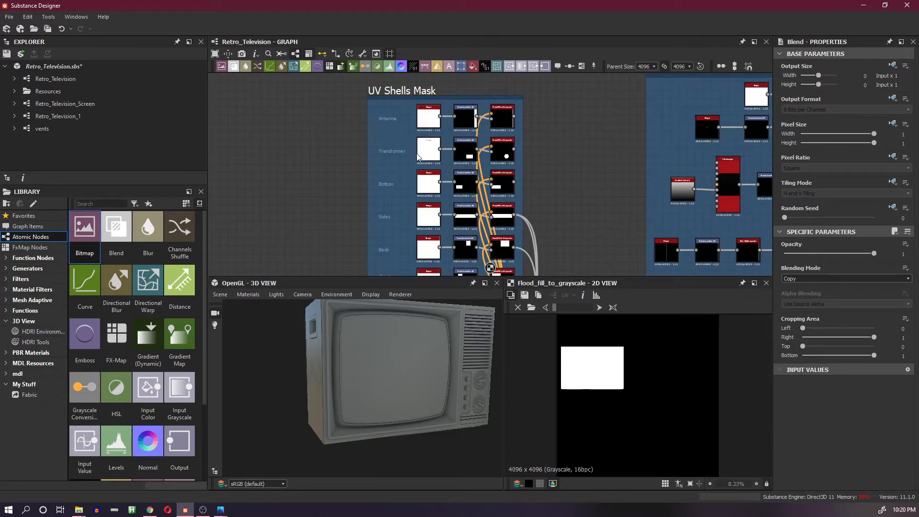
{"action": "middle_click_drag", "start_coordinate": [496, 199], "coordinate": [471, 115]}
{"action": "scroll", "coordinate": [487, 145], "scroll_direction": "up", "scroll_amount": 2}
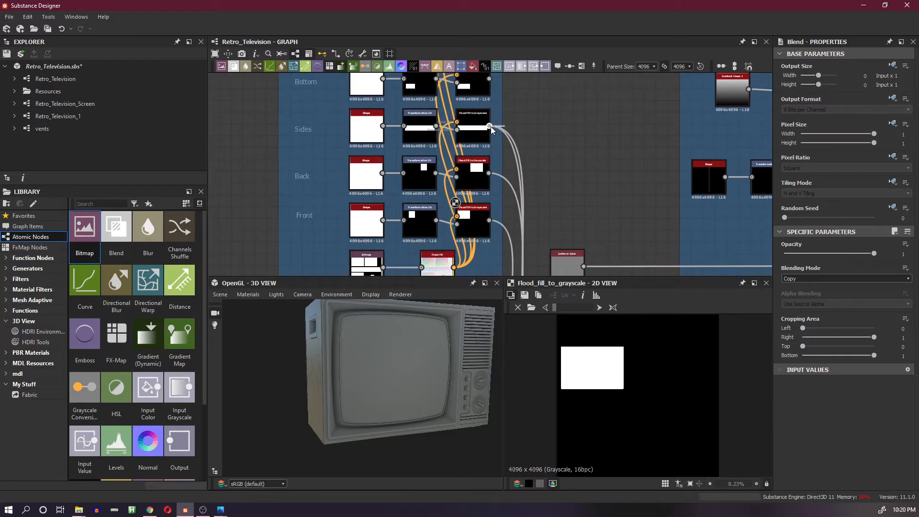
{"action": "left_click_drag", "start_coordinate": [490, 126], "coordinate": [492, 181]}
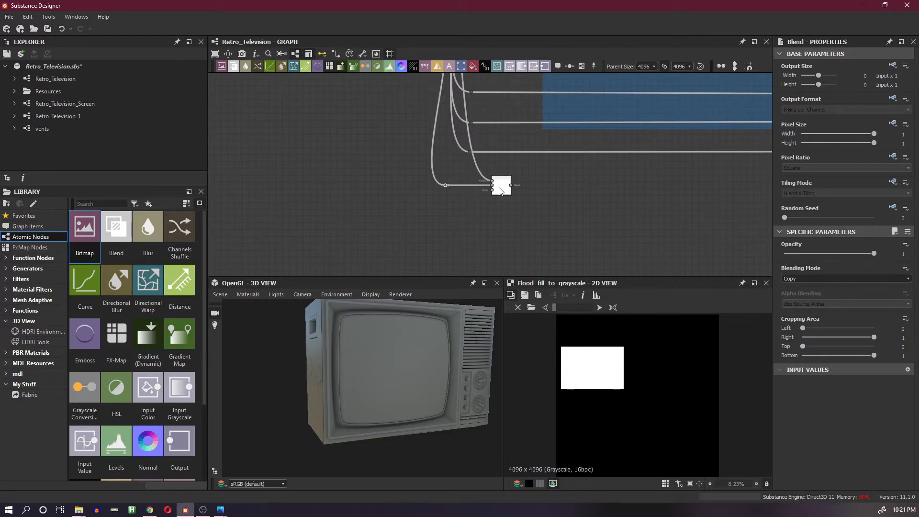
- Add a dot to the Sides mask link and place it next to the Front link's dot
{"action": "double_click", "coordinate": [499, 191]}
{"action": "double_click", "coordinate": [476, 164]}
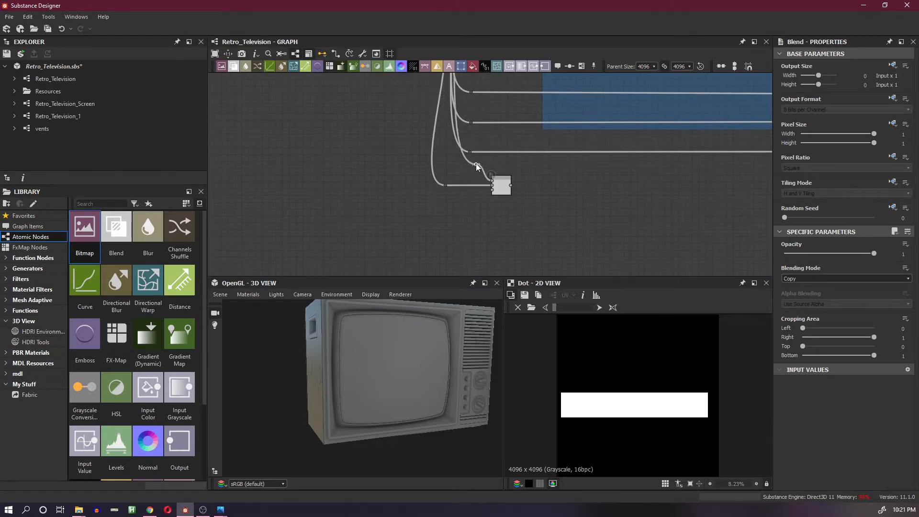
{"action": "left_click_drag", "start_coordinate": [477, 166], "coordinate": [437, 181]}
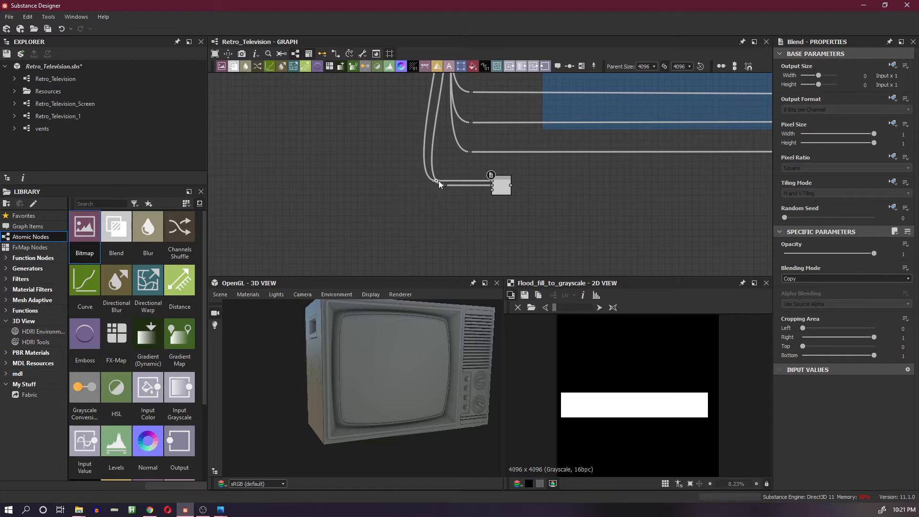
- Set the mask Blend to Add (Linear Dodge) and shift the node slightly towards its dots
{"action": "left_click", "coordinate": [807, 281]}
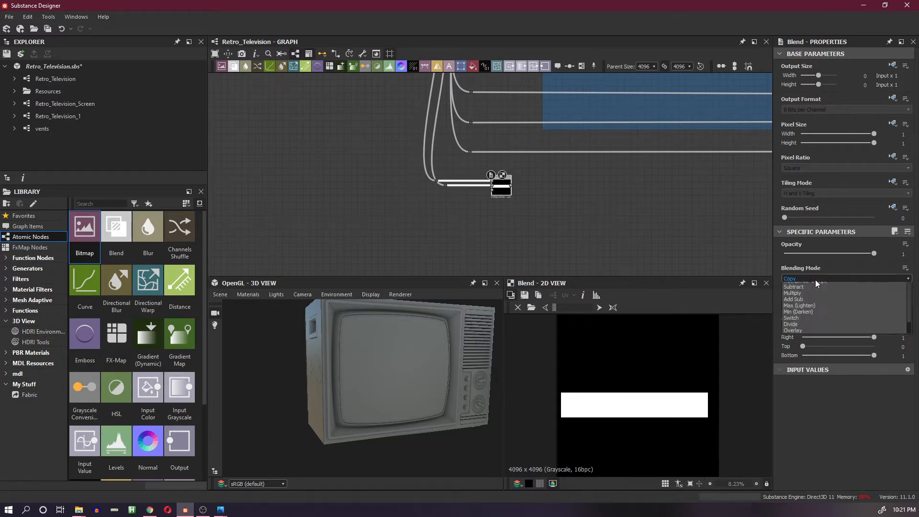
{"action": "left_click", "coordinate": [817, 289]}
{"action": "middle_click_drag", "start_coordinate": [516, 180], "coordinate": [511, 234]}
{"action": "left_click_drag", "start_coordinate": [503, 244], "coordinate": [493, 243]}
- Add a second Blend fed by the combined Front and Sides mask as background, and set it to Add (Linear Dodge)
{"action": "key", "text": "space"}
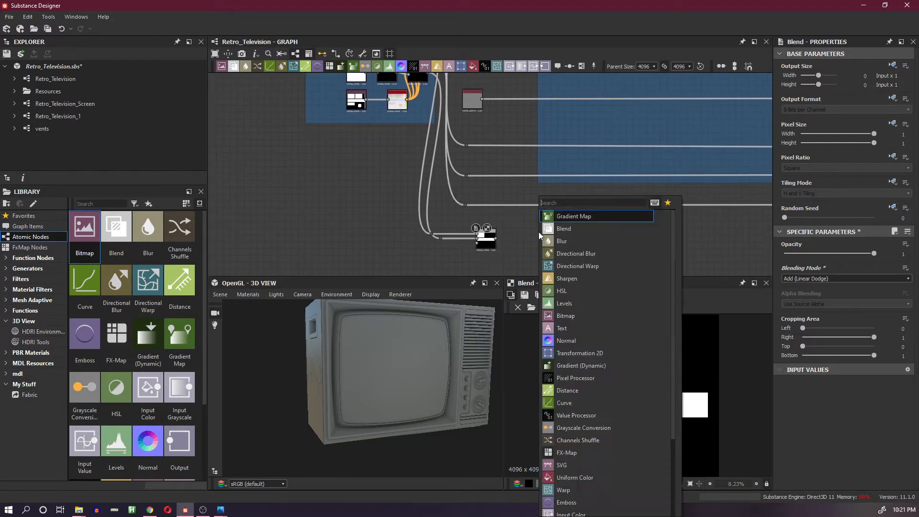
{"action": "left_click", "coordinate": [568, 232]}
{"action": "left_click_drag", "start_coordinate": [523, 241], "coordinate": [514, 227]}
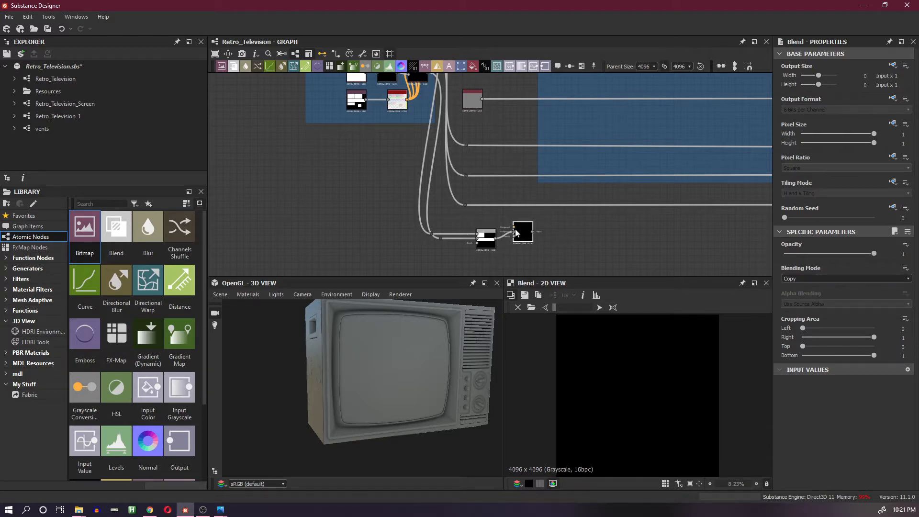
{"action": "left_click", "coordinate": [843, 278]}
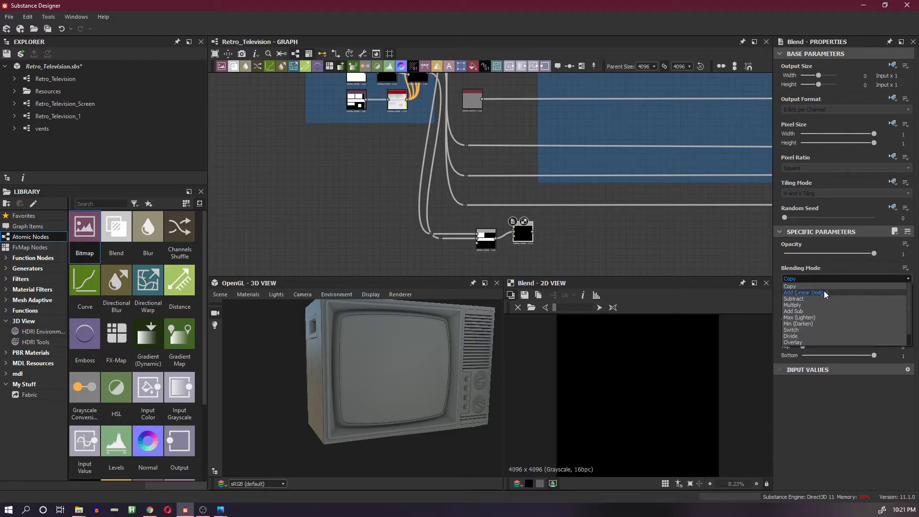
{"action": "left_click", "coordinate": [823, 291]}
- Connect the Antenna mask to the second Blend's foreground input, routing the link through a dot beside the other dots
{"action": "middle_click_drag", "start_coordinate": [527, 146], "coordinate": [539, 242]}
{"action": "scroll", "coordinate": [504, 161], "scroll_direction": "up", "scroll_amount": 2}
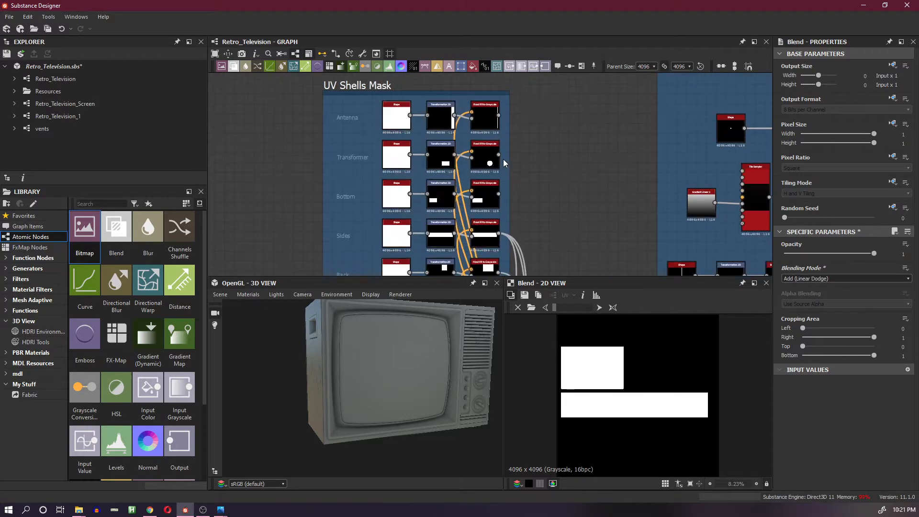
{"action": "left_click", "coordinate": [499, 115]}
{"action": "scroll", "coordinate": [543, 188], "scroll_direction": "down", "scroll_amount": 3}
{"action": "middle_click_drag", "start_coordinate": [541, 206], "coordinate": [539, 123]}
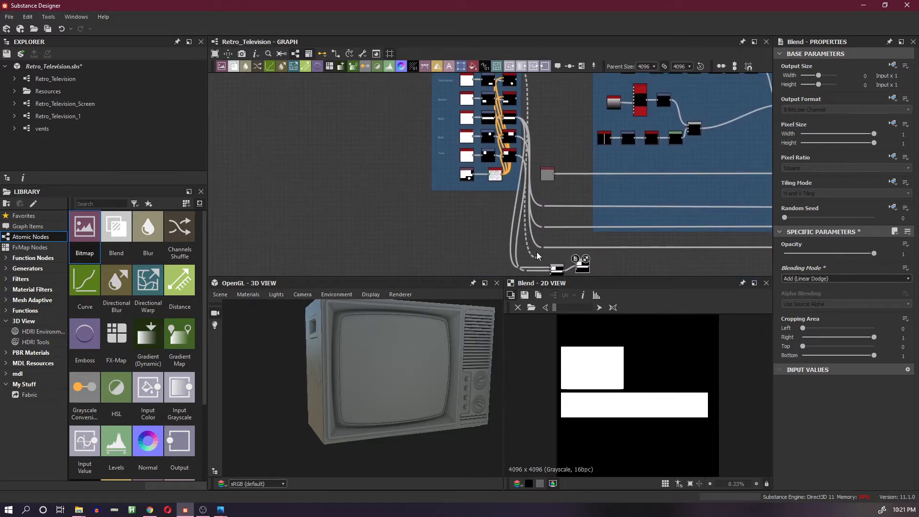
{"action": "middle_click_drag", "start_coordinate": [503, 258], "coordinate": [487, 240]}
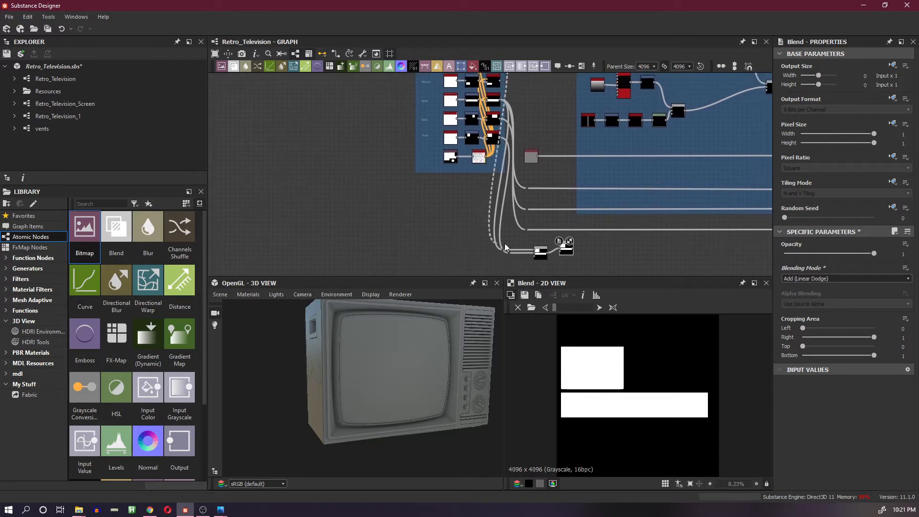
{"action": "left_click", "coordinate": [485, 244], "text": "alt"}
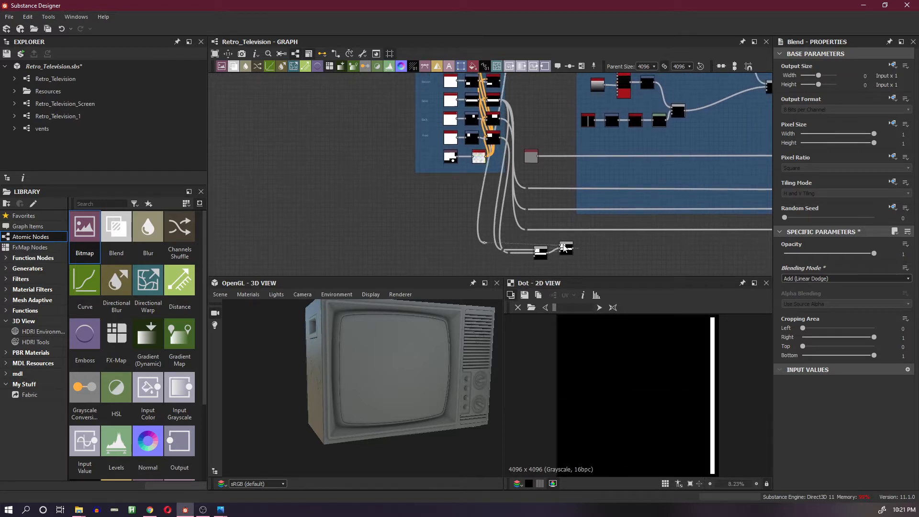
{"action": "left_click", "coordinate": [564, 249]}
- Route the combined mask from the second Blend along the underside of the graph to a dot just past the Television Pins frame
{"action": "middle_click_drag", "start_coordinate": [612, 248], "coordinate": [461, 234]}
{"action": "scroll", "coordinate": [579, 234], "scroll_direction": "down", "scroll_amount": 3}
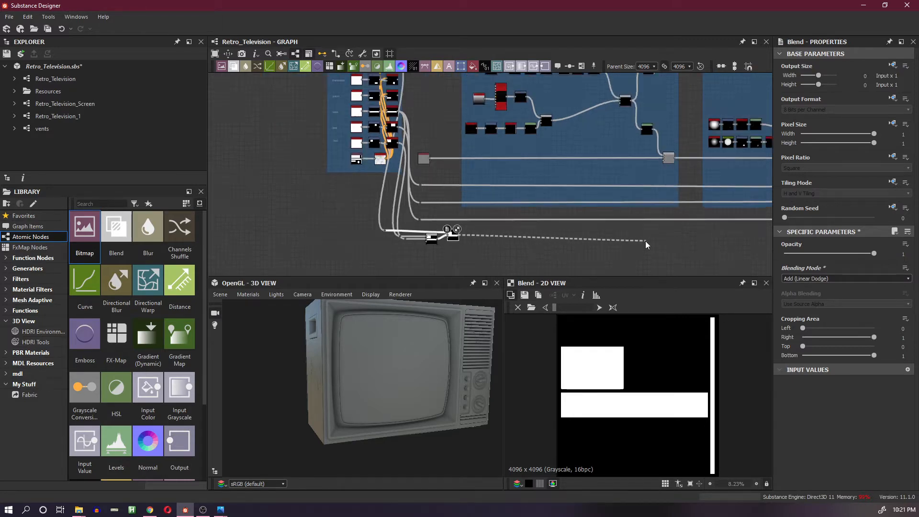
{"action": "middle_click_drag", "start_coordinate": [701, 244], "coordinate": [363, 219]}
{"action": "middle_click_drag", "start_coordinate": [679, 223], "coordinate": [332, 211]}
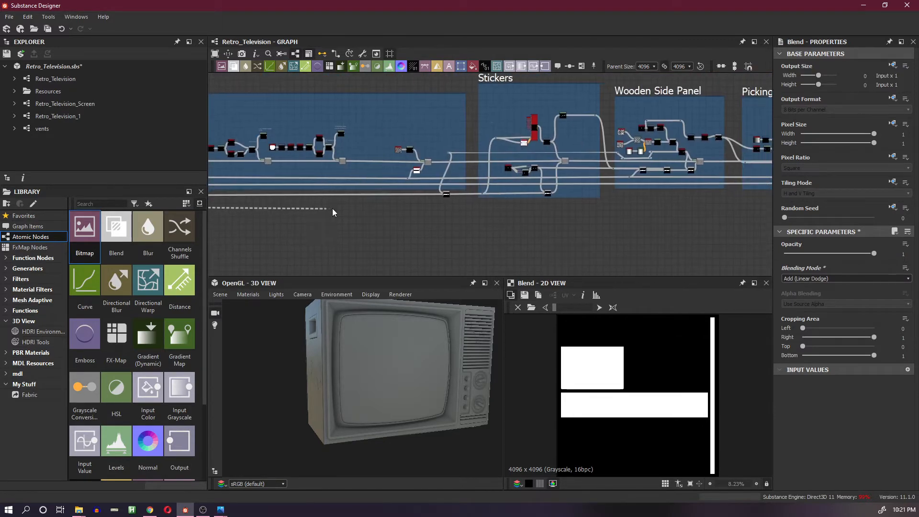
{"action": "middle_click_drag", "start_coordinate": [513, 221], "coordinate": [176, 218]}
{"action": "middle_click_drag", "start_coordinate": [717, 216], "coordinate": [392, 213]}
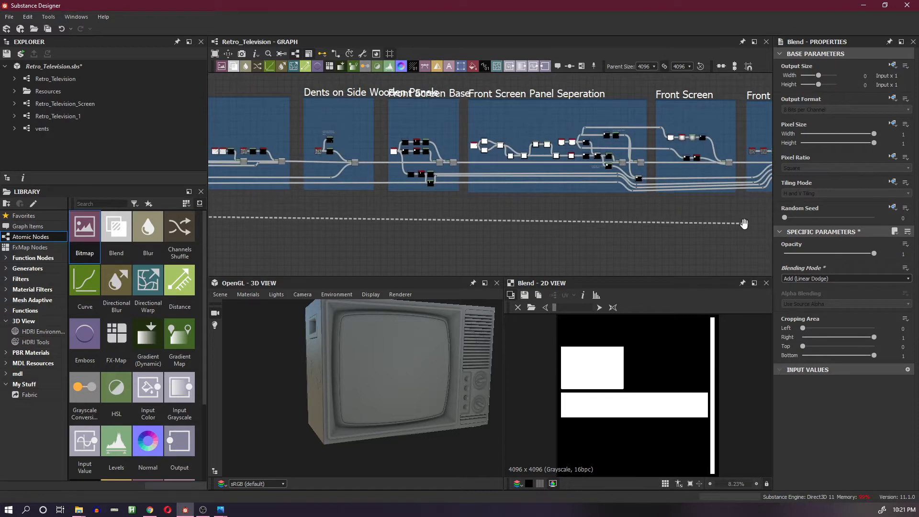
{"action": "middle_click_drag", "start_coordinate": [745, 223], "coordinate": [443, 218]}
{"action": "middle_click_drag", "start_coordinate": [599, 210], "coordinate": [327, 205]}
{"action": "middle_click_drag", "start_coordinate": [707, 206], "coordinate": [386, 198]}
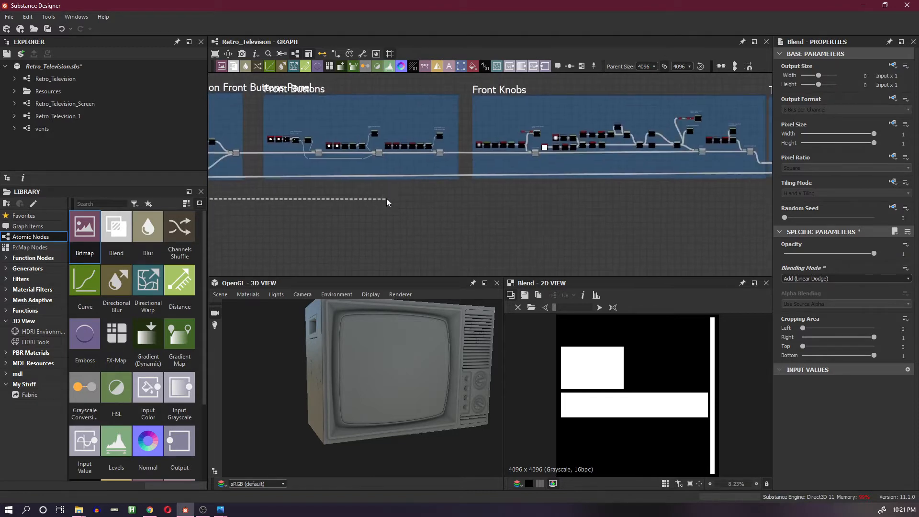
{"action": "middle_click_drag", "start_coordinate": [698, 213], "coordinate": [433, 200]}
{"action": "middle_click_drag", "start_coordinate": [704, 198], "coordinate": [357, 200]}
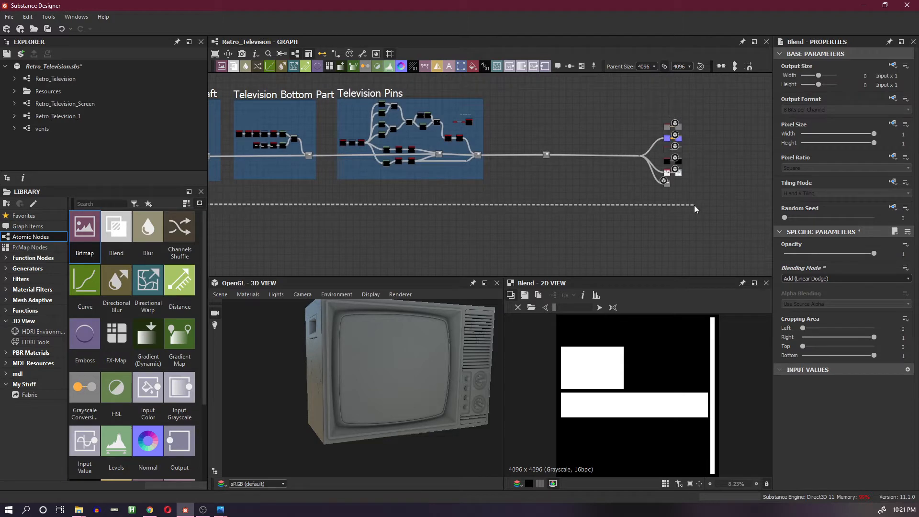
{"action": "left_click", "coordinate": [513, 191]}
- Connect the mask dot to the opacity input of the Blend after Television Pins and preview that Blend
{"action": "middle_click_drag", "start_coordinate": [537, 96], "coordinate": [537, 156]}
{"action": "scroll", "coordinate": [538, 157], "scroll_direction": "up", "scroll_amount": 1}
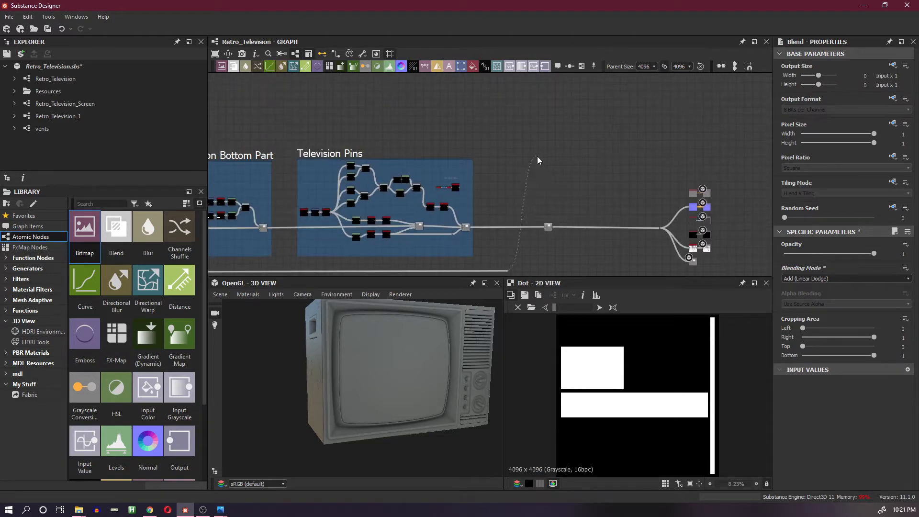
{"action": "scroll", "coordinate": [549, 230], "scroll_direction": "up", "scroll_amount": 12}
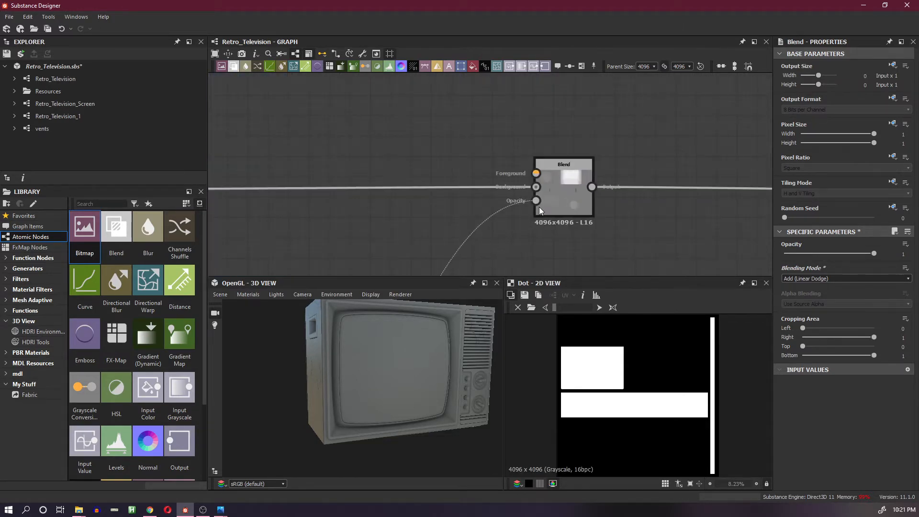
{"action": "left_click", "coordinate": [553, 200]}
{"action": "double_click", "coordinate": [562, 193]}
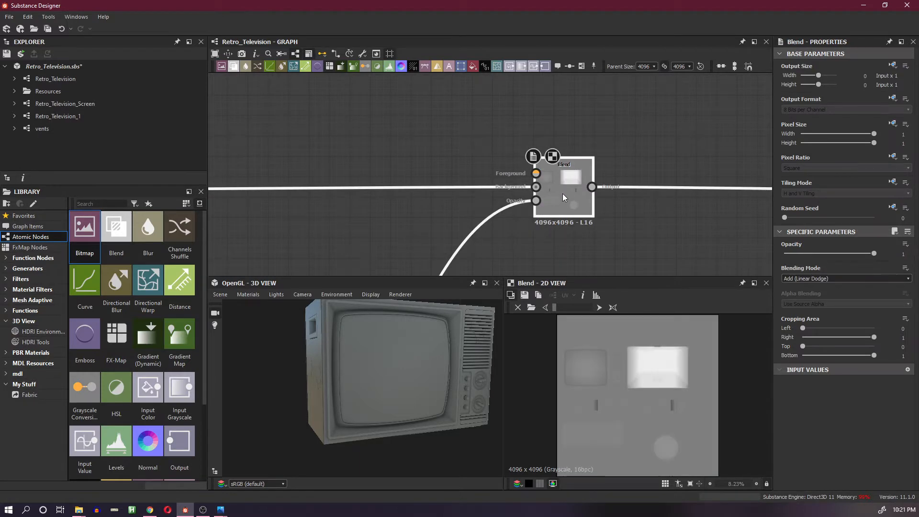
- Add a Scratches Generator node above the main link, close to the foreground input of the last Blend
{"action": "middle_click_drag", "start_coordinate": [473, 178], "coordinate": [585, 198]}
{"action": "scroll", "coordinate": [536, 168], "scroll_direction": "down", "scroll_amount": 4}
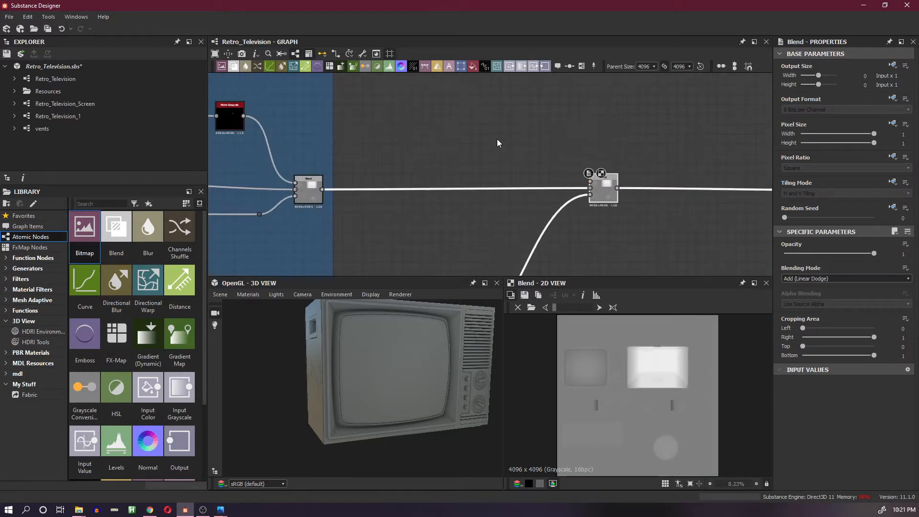
{"action": "middle_click_drag", "start_coordinate": [491, 136], "coordinate": [497, 156]}
{"action": "scroll", "coordinate": [498, 157], "scroll_direction": "up", "scroll_amount": 2}
{"action": "left_click", "coordinate": [491, 154]}
{"action": "key", "text": "space"}
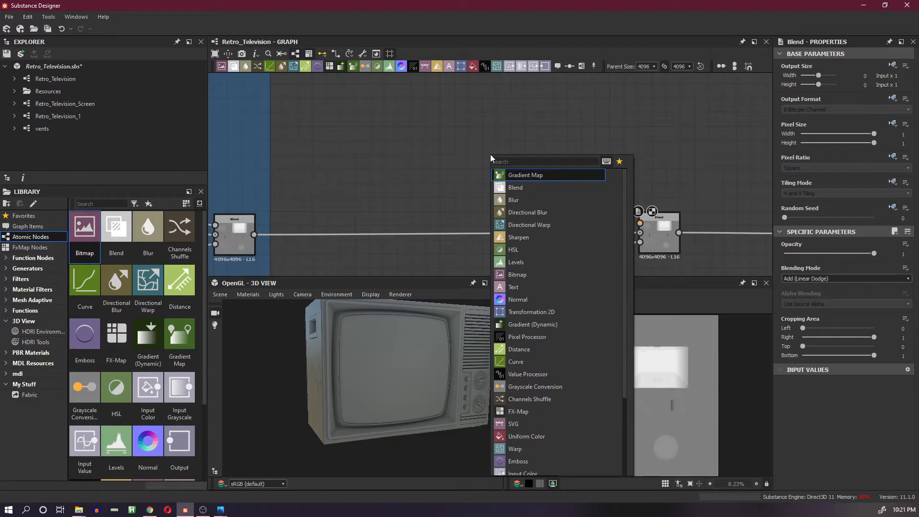
{"action": "type", "text": "scr"}
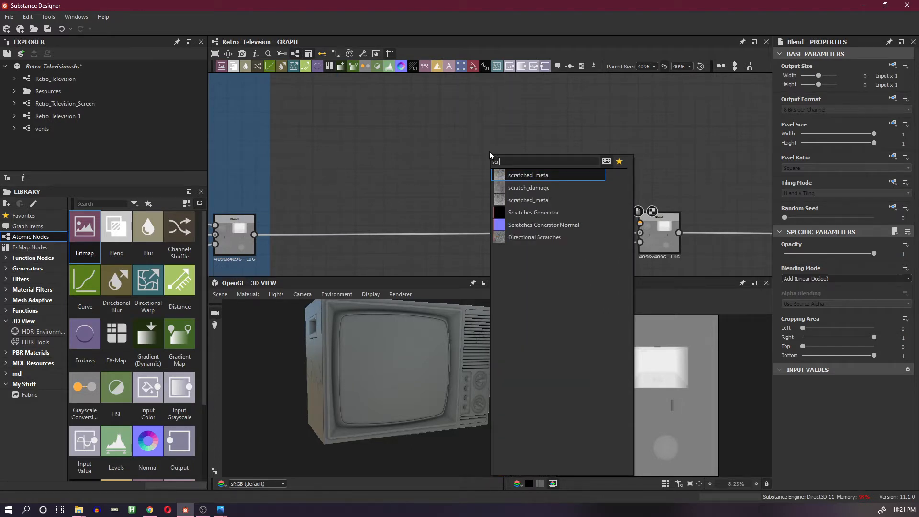
{"action": "left_click", "coordinate": [570, 213]}
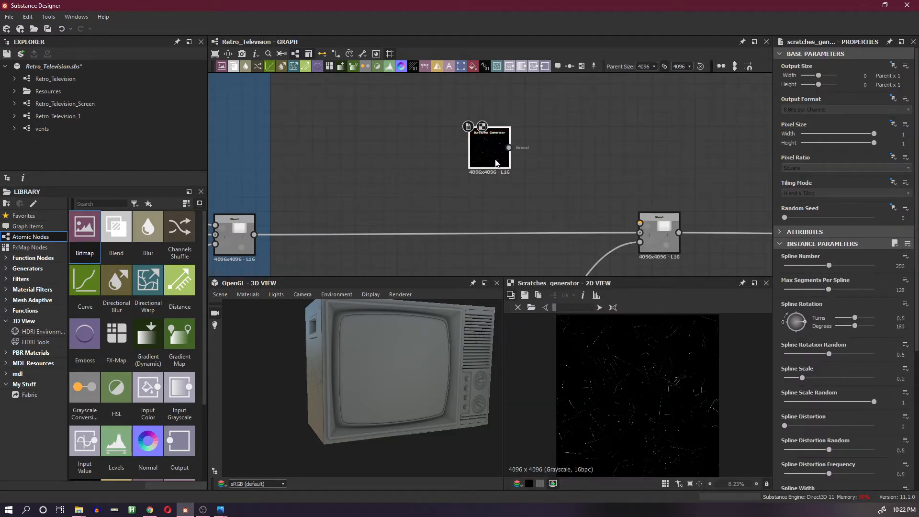
{"action": "left_click_drag", "start_coordinate": [497, 163], "coordinate": [565, 200]}
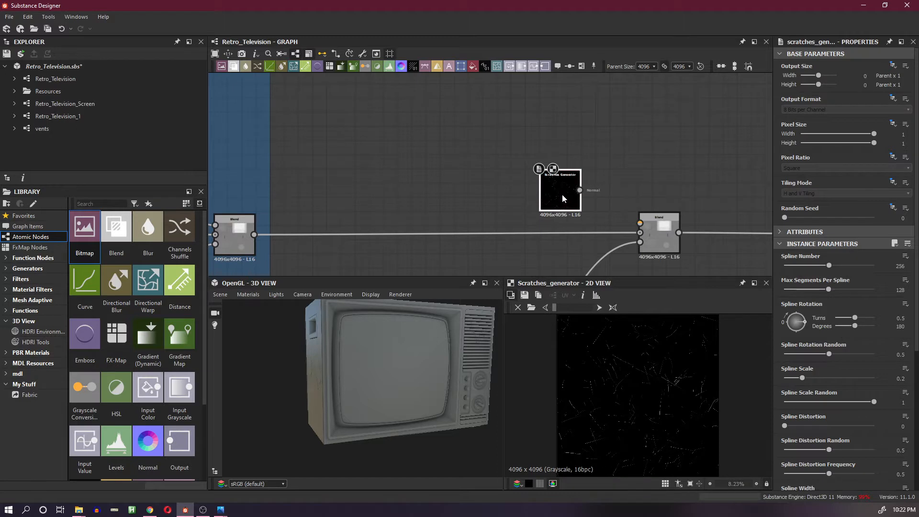
- Set the Scratches Generator's Spline Scale to 0.7 and Spline Scale Random to 0.62
{"action": "scroll", "coordinate": [591, 229], "scroll_direction": "up", "scroll_amount": 2}
{"action": "scroll", "coordinate": [599, 346], "scroll_direction": "up", "scroll_amount": 2}
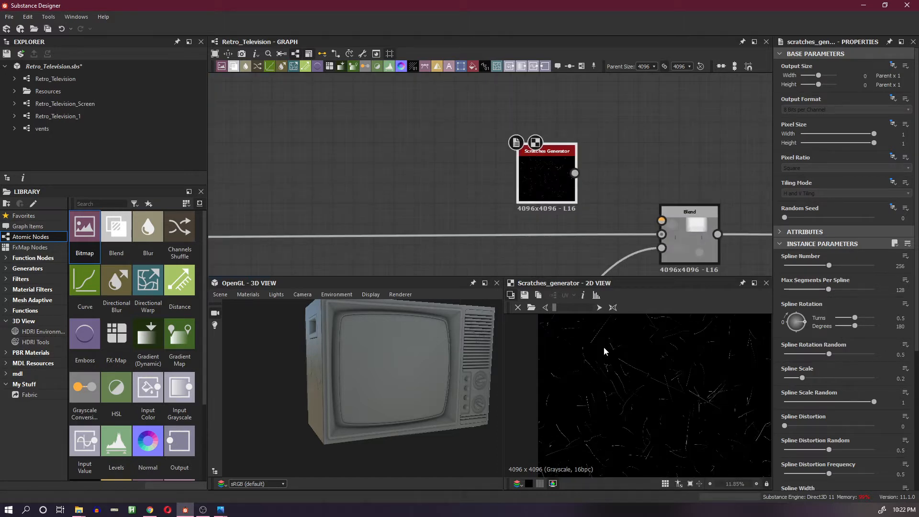
{"action": "scroll", "coordinate": [654, 378], "scroll_direction": "down", "scroll_amount": 1}
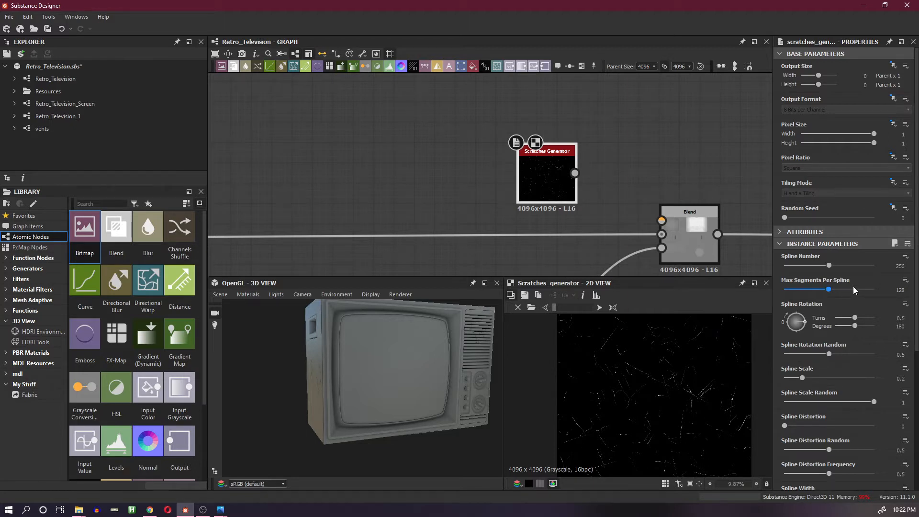
{"action": "scroll", "coordinate": [873, 275], "scroll_direction": "down", "scroll_amount": 1}
{"action": "scroll", "coordinate": [873, 275], "scroll_direction": "down", "scroll_amount": 1}
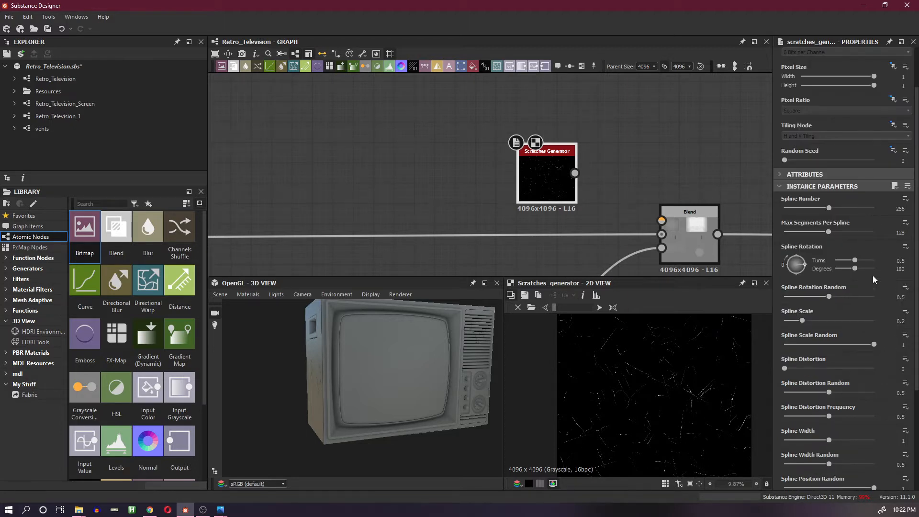
{"action": "scroll", "coordinate": [881, 287], "scroll_direction": "down", "scroll_amount": 3}
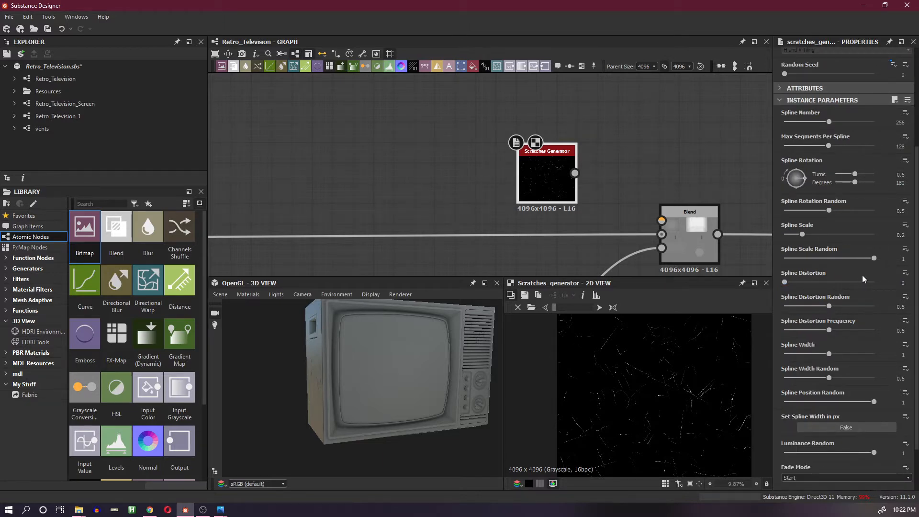
{"action": "double_click", "coordinate": [900, 235]}
{"action": "key", "text": "Return"}
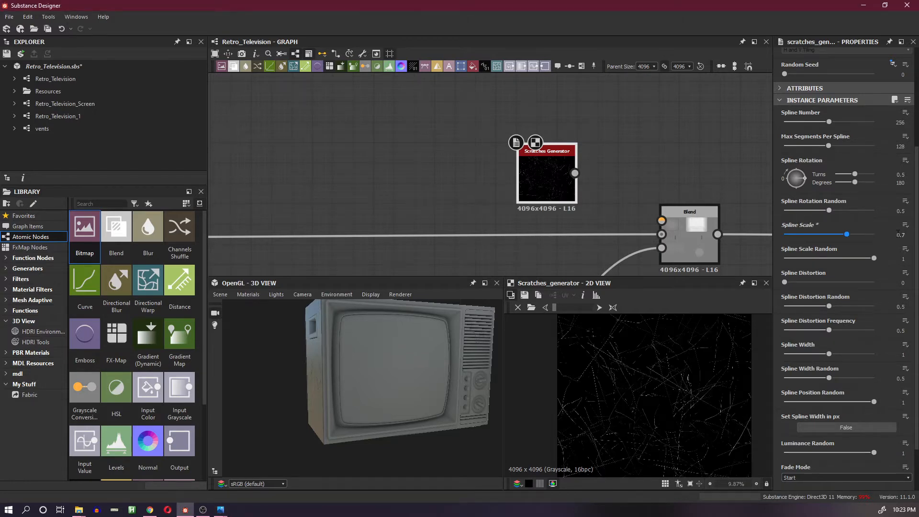
{"action": "double_click", "coordinate": [904, 259]}
{"action": "type", "text": ".62"}
{"action": "key", "text": "Return"}
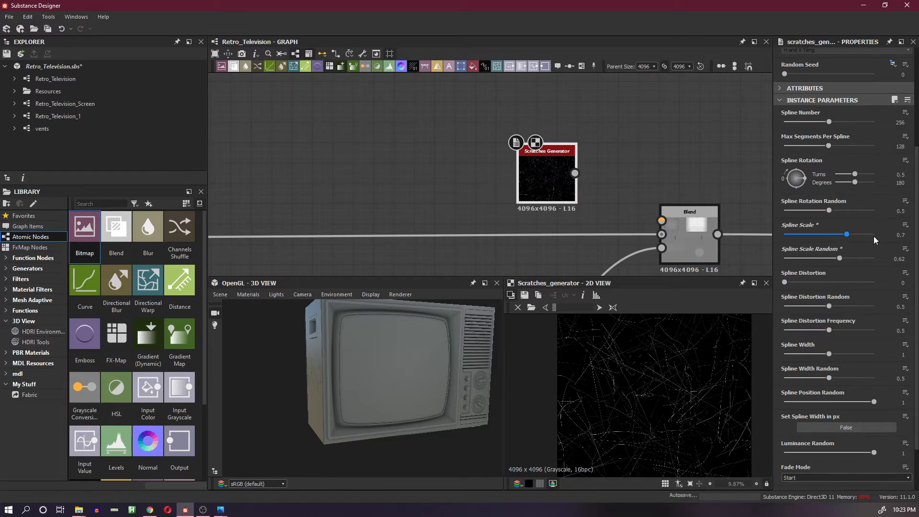
- Set the scratches' Spline Distortion to 0.14 and Spline Distortion Random to 0.3
{"action": "scroll", "coordinate": [870, 257], "scroll_direction": "down", "scroll_amount": 1}
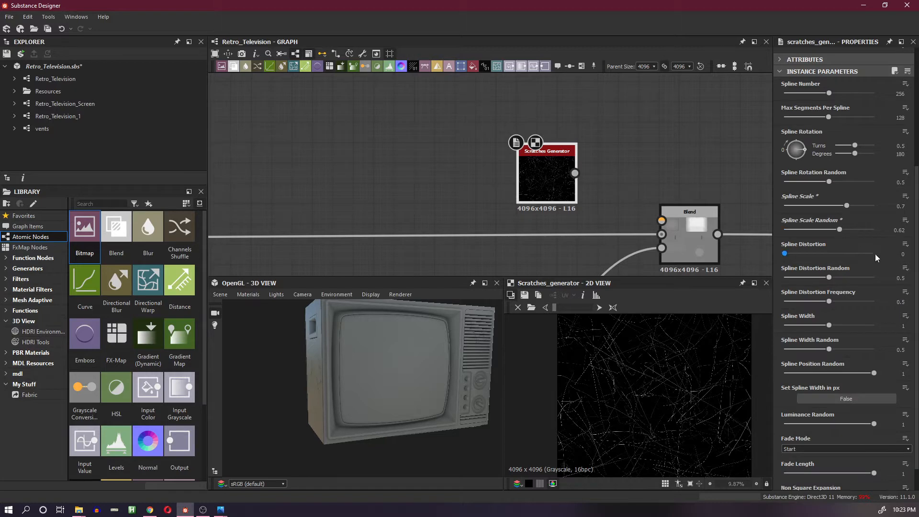
{"action": "double_click", "coordinate": [888, 252]}
{"action": "type", "text": ".14"}
{"action": "key", "text": "Return"}
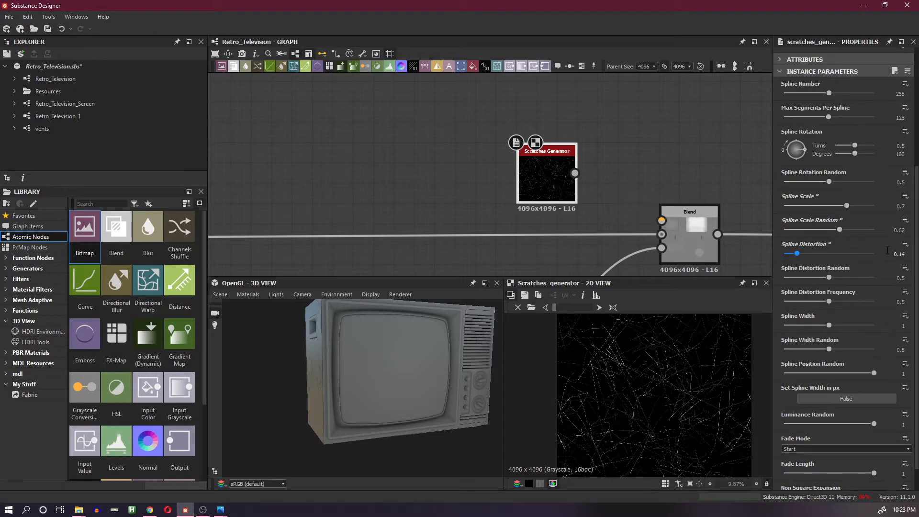
{"action": "double_click", "coordinate": [900, 278]}
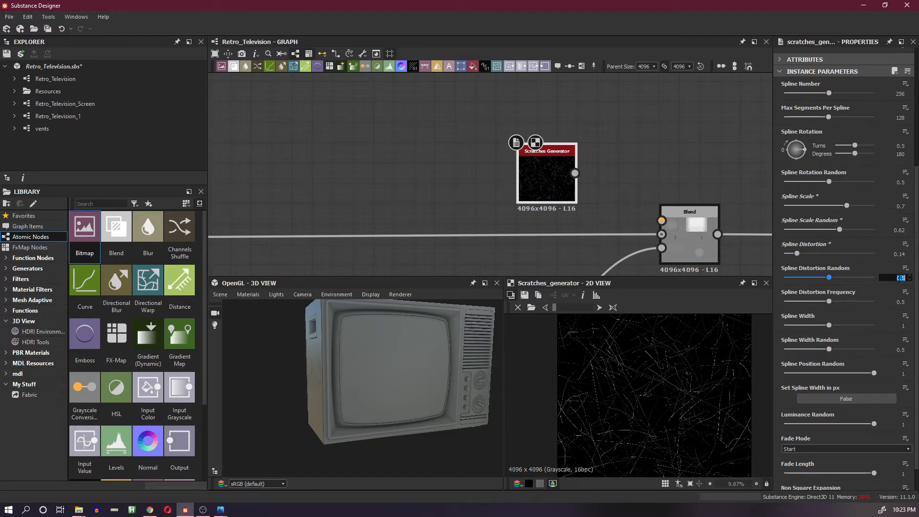
{"action": "type", "text": ".3"}
{"action": "key", "text": "Return"}
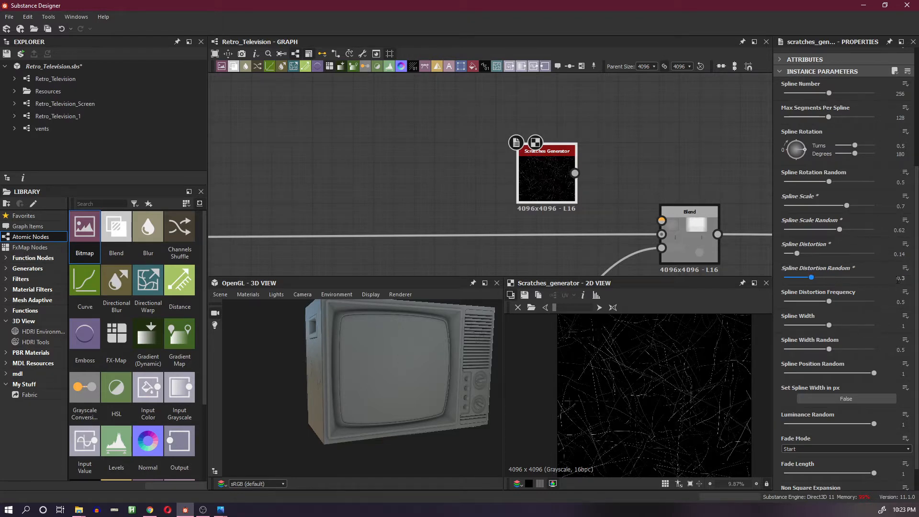
- Lower the scratches' Spline Distortion Frequency to 0 and set Spline Width to 0.27
{"action": "left_click_drag", "start_coordinate": [830, 301], "coordinate": [776, 301]}
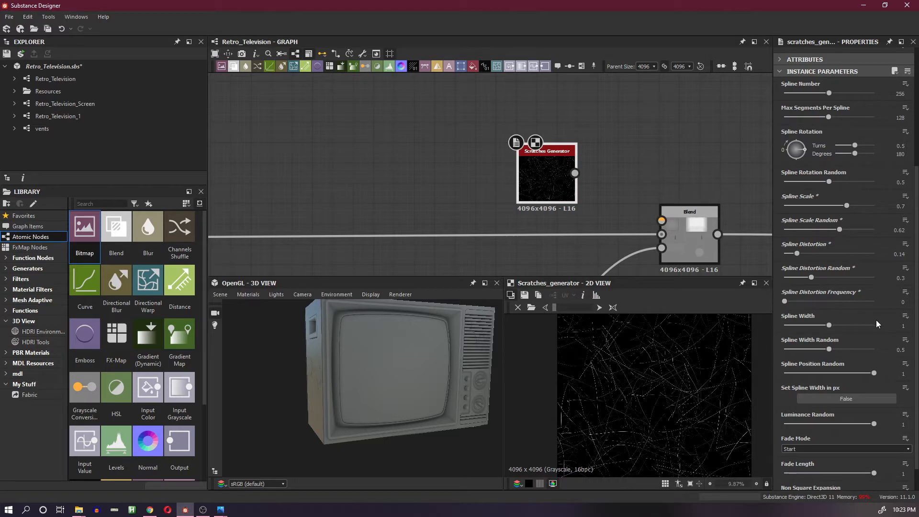
{"action": "double_click", "coordinate": [902, 326]}
{"action": "type", "text": ".27"}
{"action": "key", "text": "Return"}
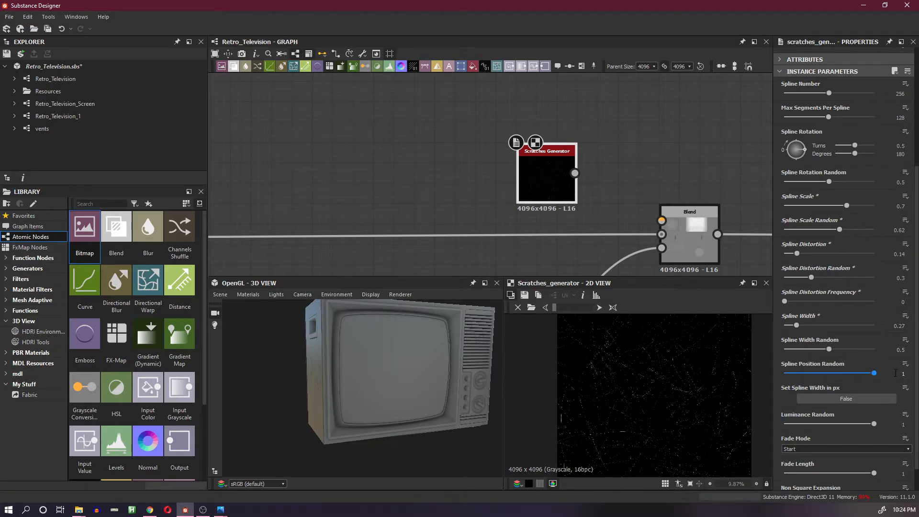
- Set the scratches' Spline Position Random to 0.26 and inspect the clustered pattern in the 2D preview
{"action": "double_click", "coordinate": [896, 373]}
{"action": "key", "text": "Return"}
{"action": "scroll", "coordinate": [643, 415], "scroll_direction": "up", "scroll_amount": 2}
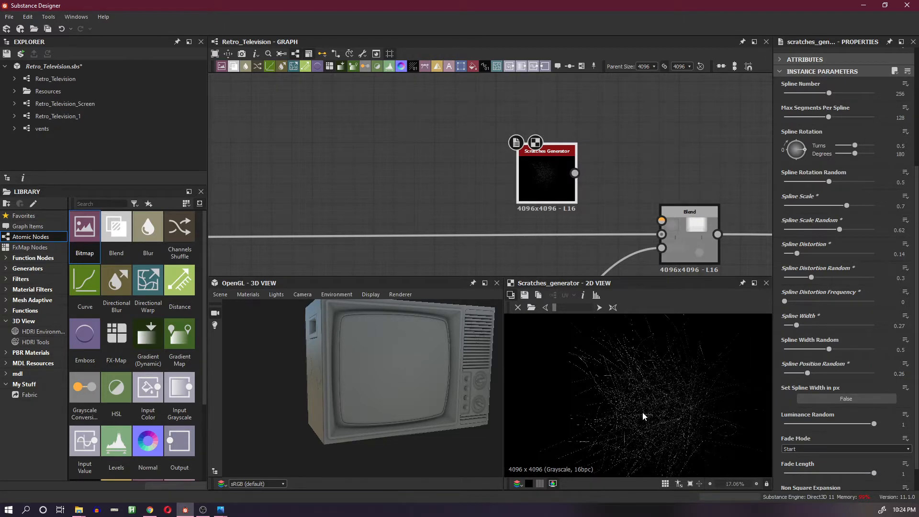
{"action": "scroll", "coordinate": [641, 416], "scroll_direction": "down", "scroll_amount": 2}
{"action": "middle_click_drag", "start_coordinate": [641, 416], "coordinate": [647, 381]}
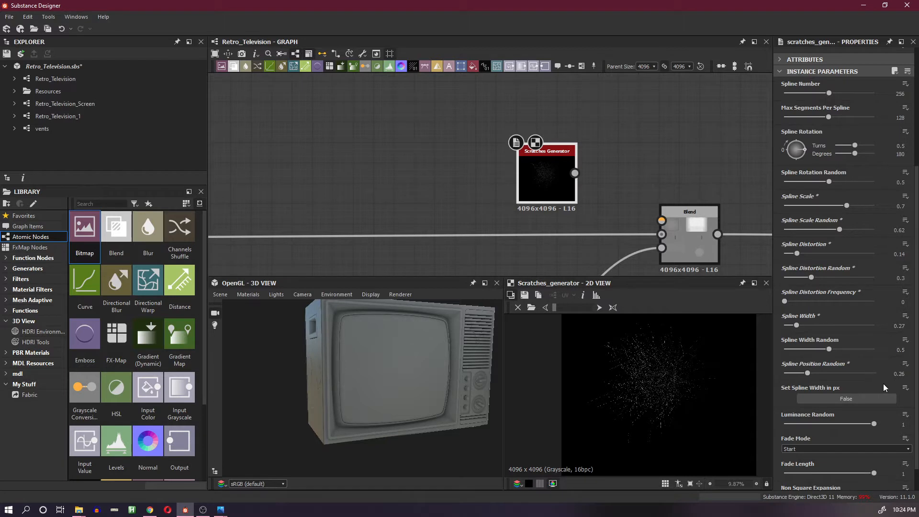
- Review the remaining scratch parameters and set Max Segments Per Spline to 30
{"action": "scroll", "coordinate": [892, 387], "scroll_direction": "down", "scroll_amount": 1}
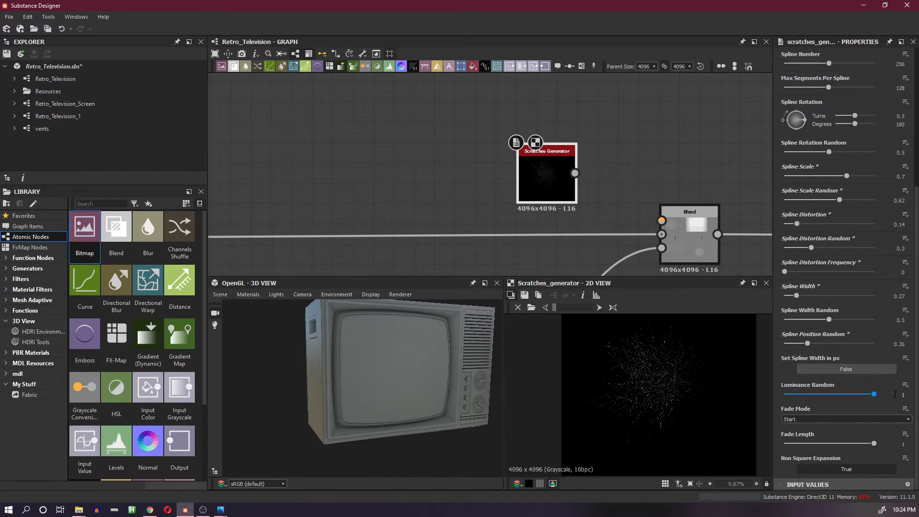
{"action": "scroll", "coordinate": [656, 369], "scroll_direction": "up", "scroll_amount": 1}
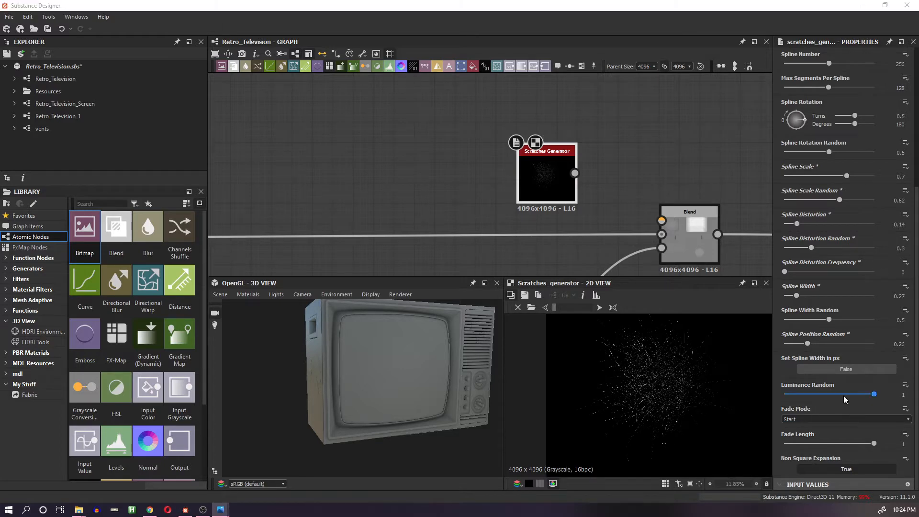
{"action": "scroll", "coordinate": [857, 377], "scroll_direction": "up", "scroll_amount": 3}
{"action": "scroll", "coordinate": [857, 381], "scroll_direction": "up", "scroll_amount": 1}
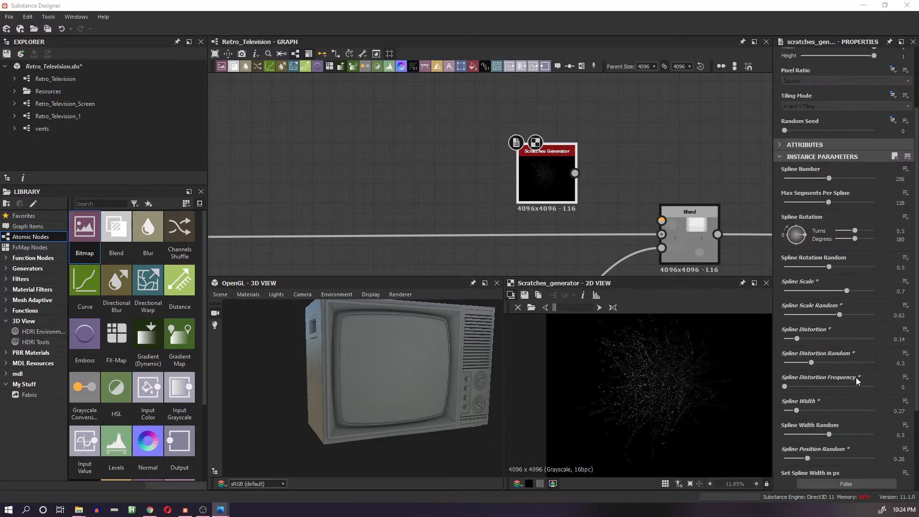
{"action": "scroll", "coordinate": [856, 377], "scroll_direction": "down", "scroll_amount": 2}
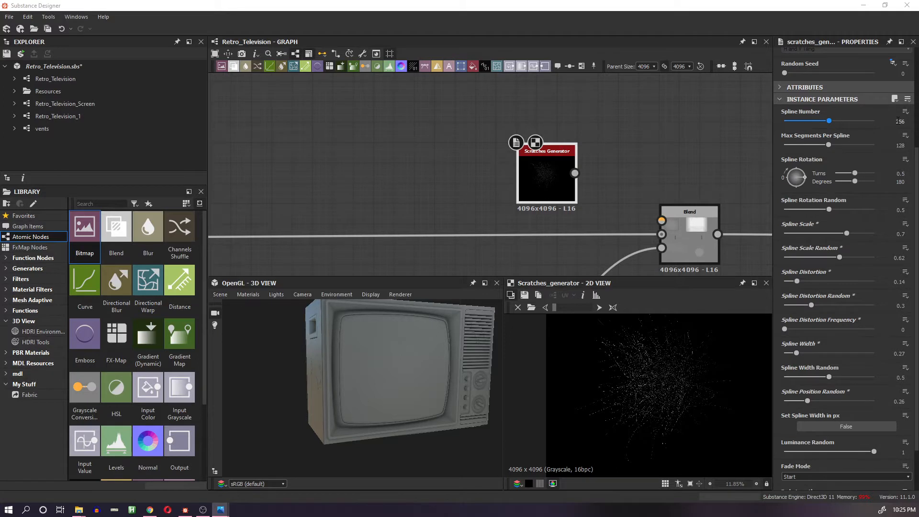
{"action": "double_click", "coordinate": [900, 145]}
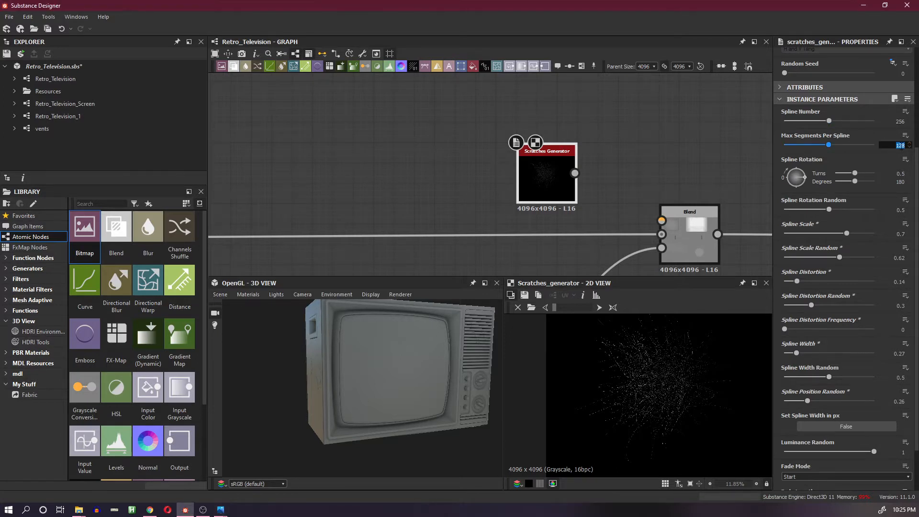
{"action": "type", "text": "30"}
{"action": "key", "text": "Return"}
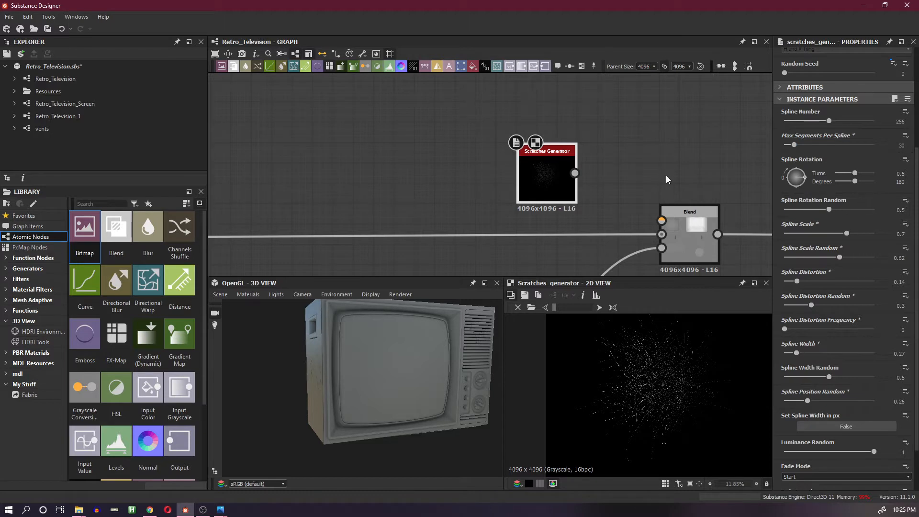
- Make room beside the Scratches Generator and add a Tile Sampler node between it and the Blend
{"action": "middle_click_drag", "start_coordinate": [629, 164], "coordinate": [622, 159]}
{"action": "left_click_drag", "start_coordinate": [545, 174], "coordinate": [385, 150]}
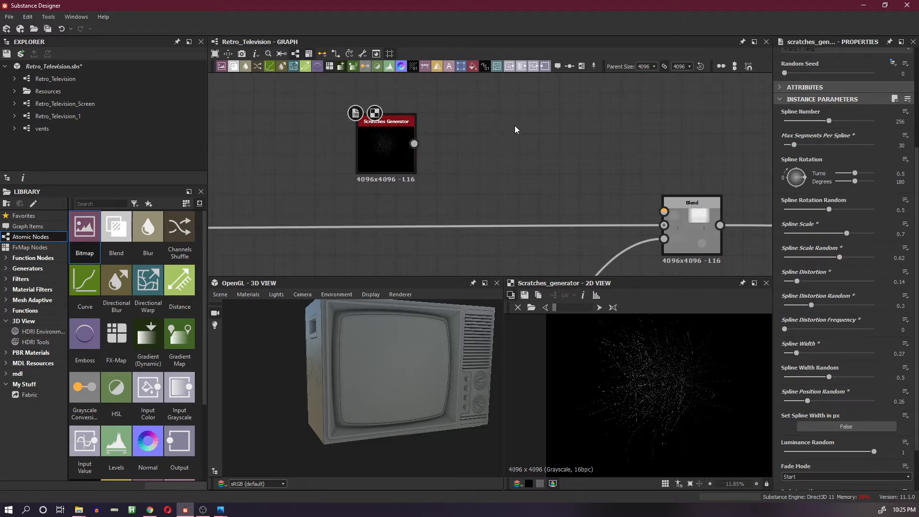
{"action": "key", "text": "space"}
{"action": "type", "text": "til"}
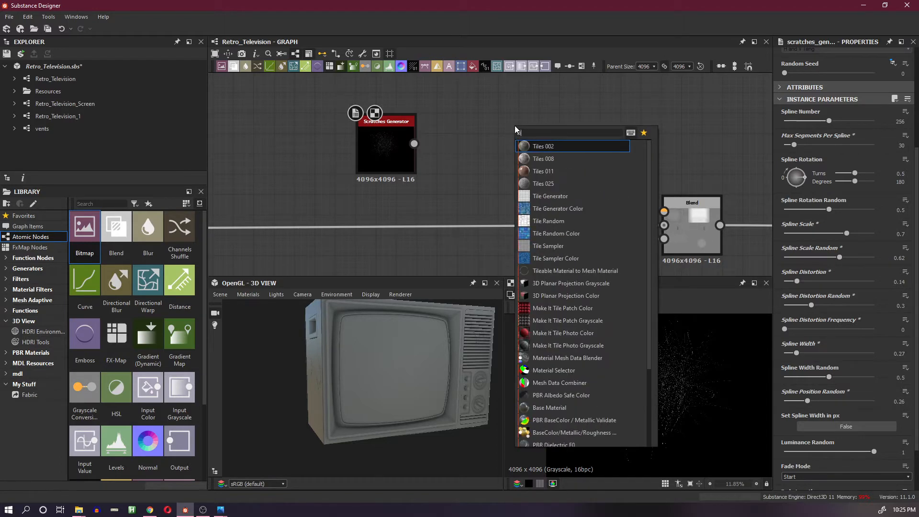
{"action": "left_click", "coordinate": [564, 247]}
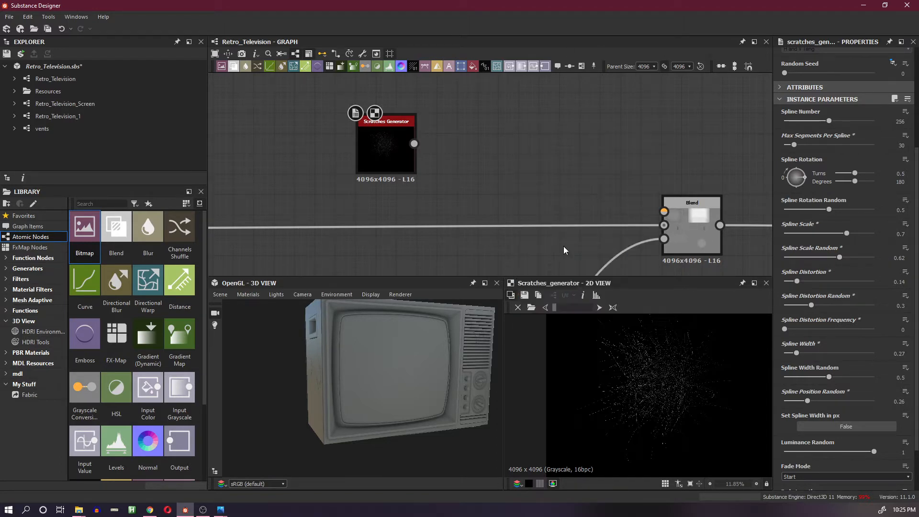
{"action": "left_click_drag", "start_coordinate": [517, 118], "coordinate": [538, 161]}
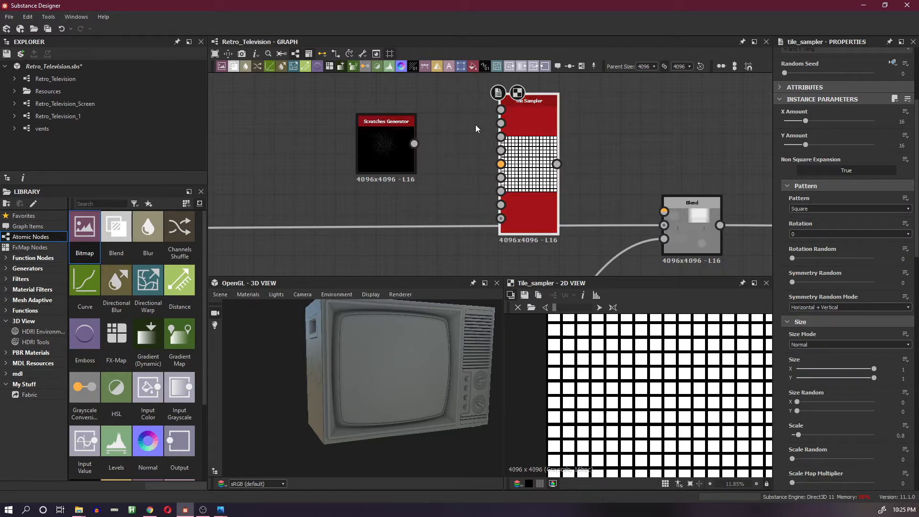
- Feed the Scratches Generator into the Tile Sampler's first pattern input and set its Pattern to Pattern Input
{"action": "left_click_drag", "start_coordinate": [414, 144], "coordinate": [501, 109]}
{"action": "left_click", "coordinate": [817, 209]}
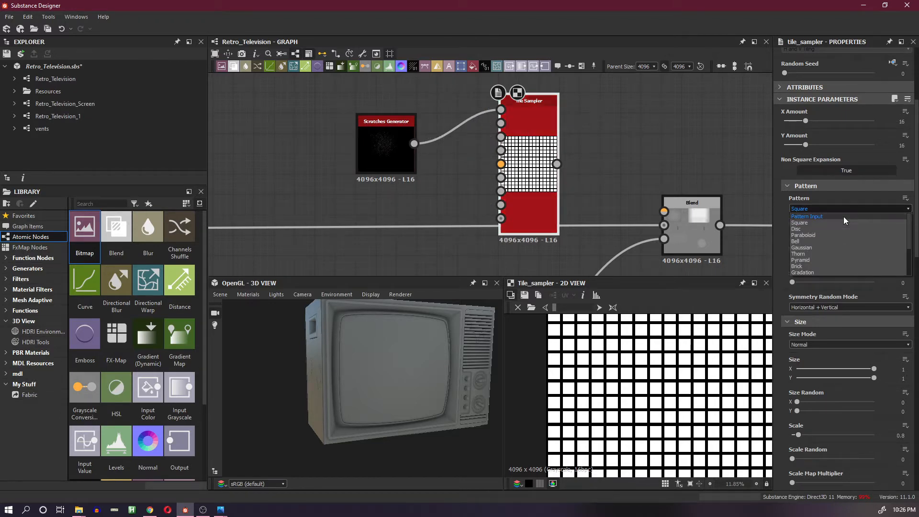
{"action": "left_click", "coordinate": [844, 217]}
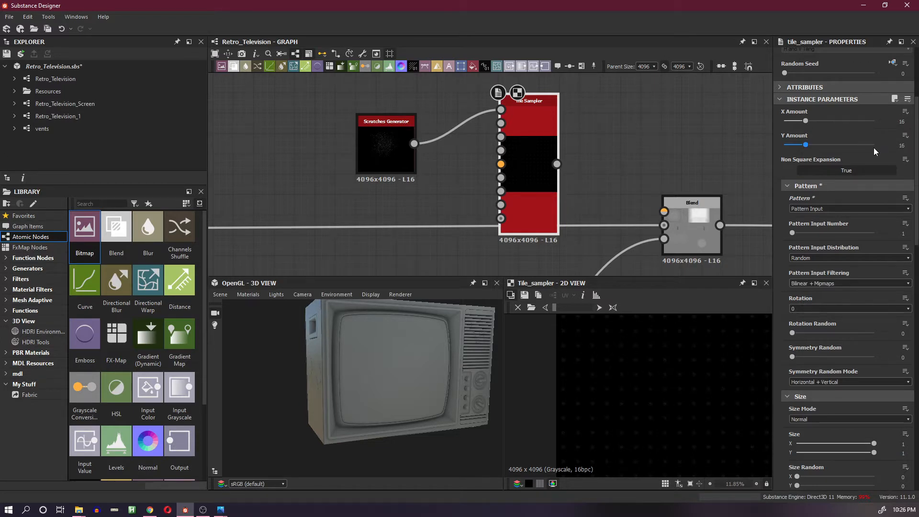
- Set the Tile Sampler's X Amount and Y Amount to 22
{"action": "double_click", "coordinate": [900, 122]}
{"action": "type", "text": "22"}
{"action": "key", "text": "Return"}
{"action": "double_click", "coordinate": [895, 145]}
{"action": "type", "text": "22"}
{"action": "key", "text": "Return"}
- Set the Tile Sampler's Size Random to 0.61 on both X and Y
{"action": "left_click_drag", "start_coordinate": [914, 232], "coordinate": [915, 279]}
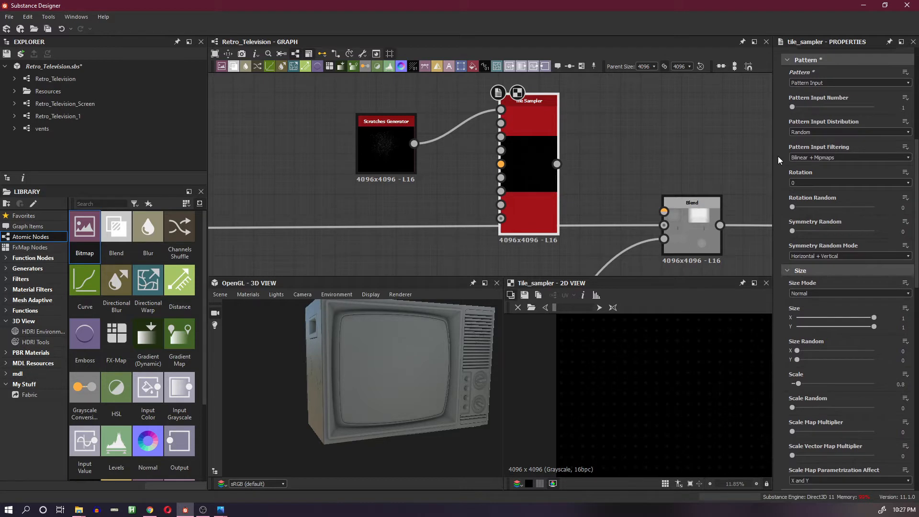
{"action": "scroll", "coordinate": [777, 158], "scroll_direction": "down", "scroll_amount": 6}
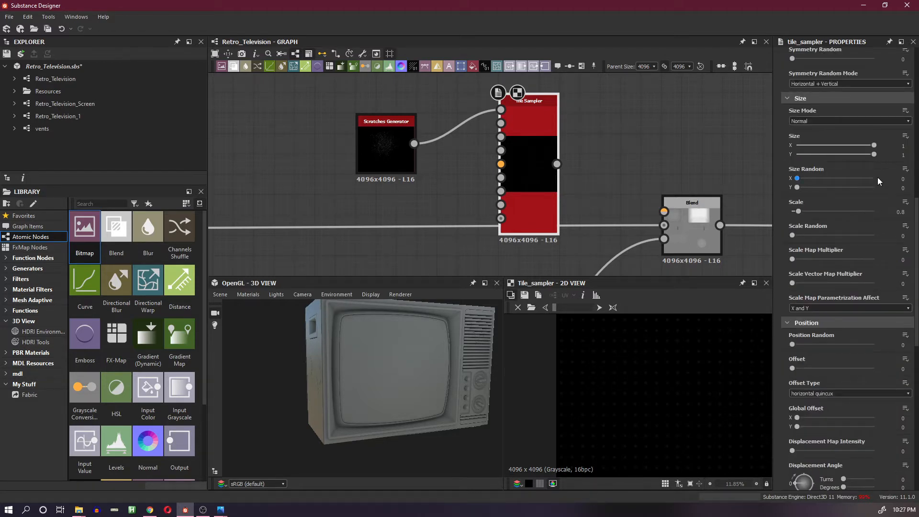
{"action": "left_click", "coordinate": [903, 178]}
{"action": "type", "text": "0.61"}
{"action": "left_click", "coordinate": [903, 187]}
{"action": "type", "text": ".61"}
{"action": "key", "text": "Return"}
- Set the Tile Sampler's Scale to 7.63 and check the scratch coverage in the 2D preview
{"action": "left_click", "coordinate": [899, 212]}
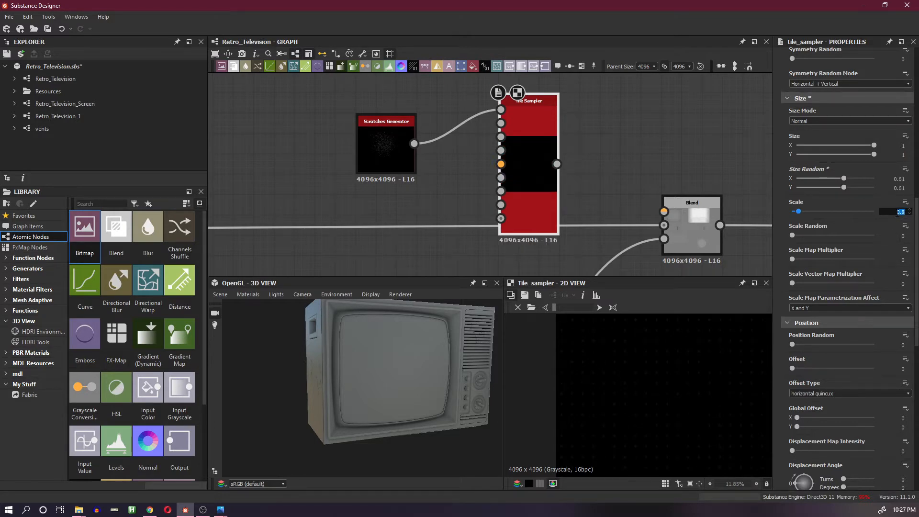
{"action": "type", "text": "7.63"}
{"action": "key", "text": "Return"}
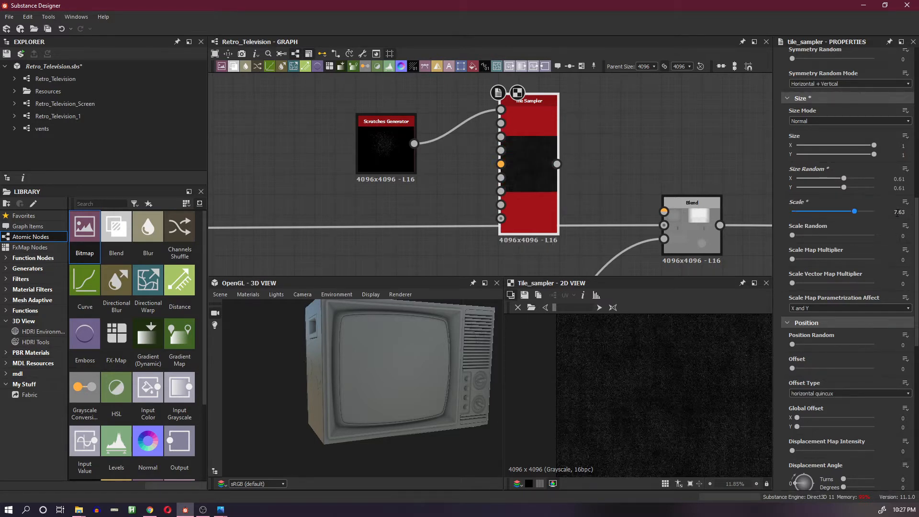
{"action": "scroll", "coordinate": [723, 378], "scroll_direction": "up", "scroll_amount": 8}
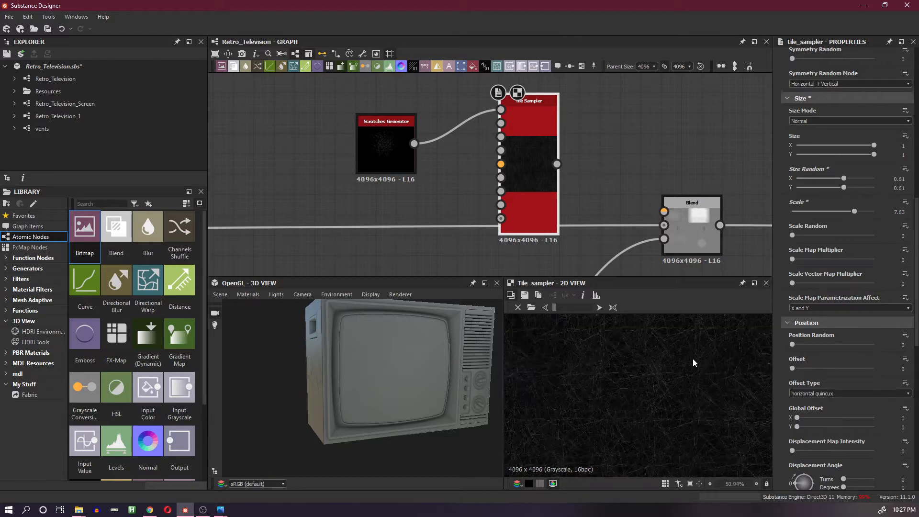
{"action": "scroll", "coordinate": [692, 363], "scroll_direction": "down", "scroll_amount": 8}
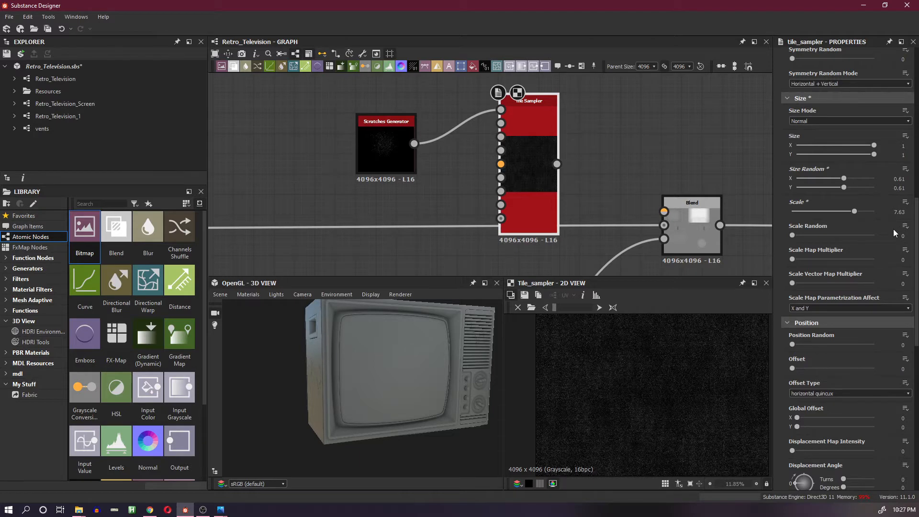
- Set the Tile Sampler's Position Random to 2.27 and Offset to 0.13
{"action": "scroll", "coordinate": [841, 297], "scroll_direction": "down", "scroll_amount": 5}
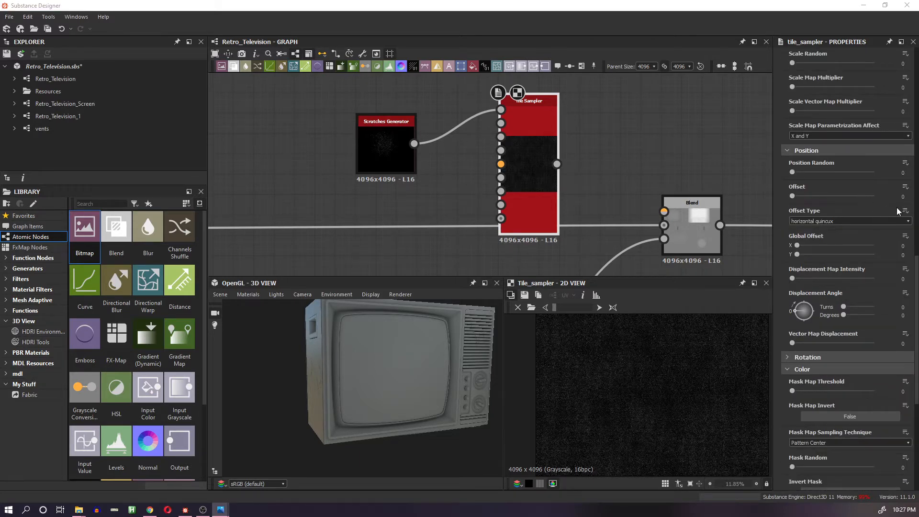
{"action": "double_click", "coordinate": [903, 173]}
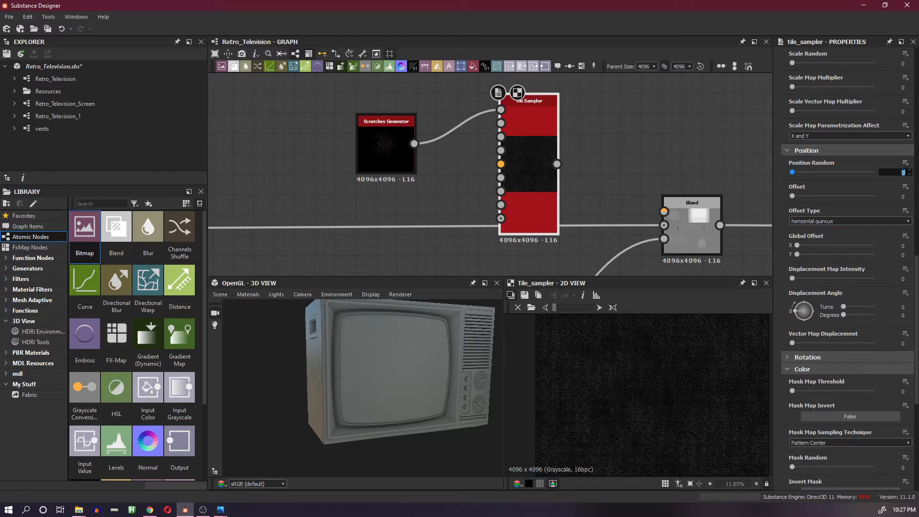
{"action": "type", "text": "2.27"}
{"action": "key", "text": "Return"}
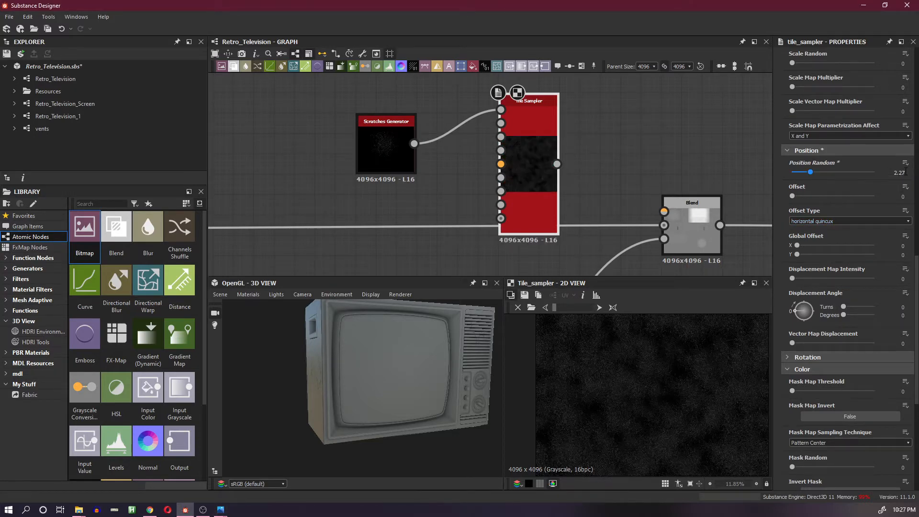
{"action": "double_click", "coordinate": [904, 196]}
{"action": "type", "text": ".13"}
{"action": "key", "text": "Return"}
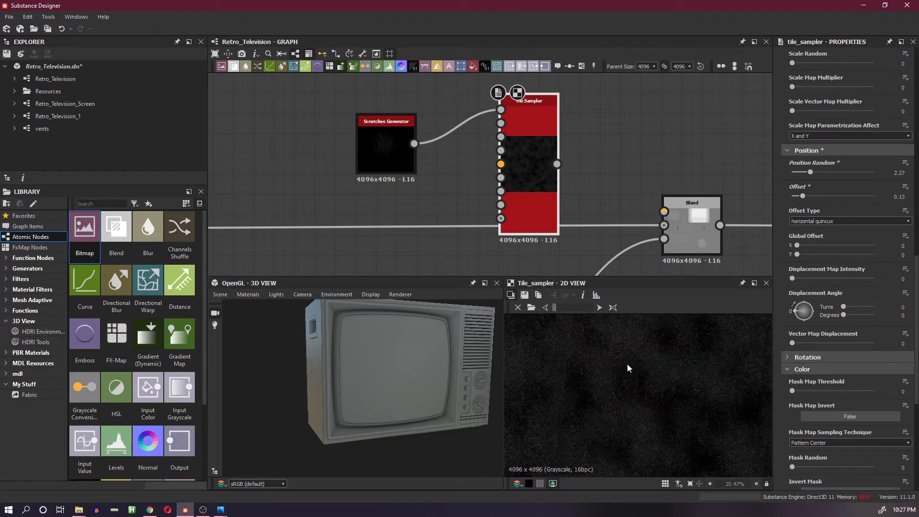
{"action": "scroll", "coordinate": [634, 361], "scroll_direction": "down", "scroll_amount": 3}
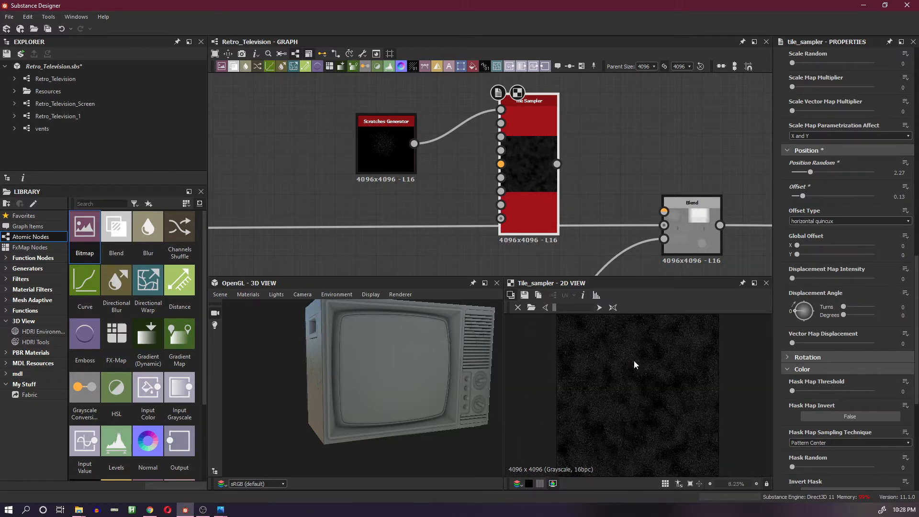
- Set the Tile Sampler's Mask Random to 0.22 and Color Random to 0.98
{"action": "left_click_drag", "start_coordinate": [541, 212], "coordinate": [543, 191]}
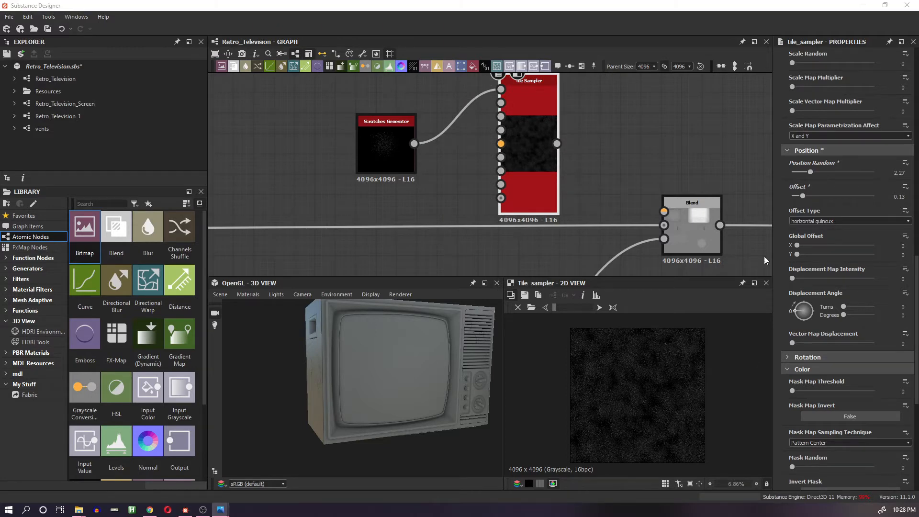
{"action": "scroll", "coordinate": [830, 331], "scroll_direction": "down", "scroll_amount": 3}
{"action": "scroll", "coordinate": [834, 321], "scroll_direction": "down", "scroll_amount": 10}
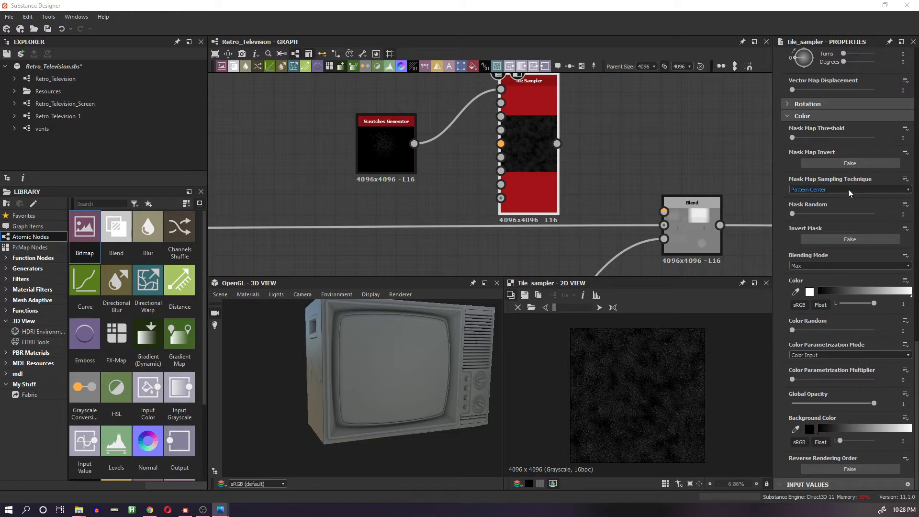
{"action": "left_click", "coordinate": [903, 213]}
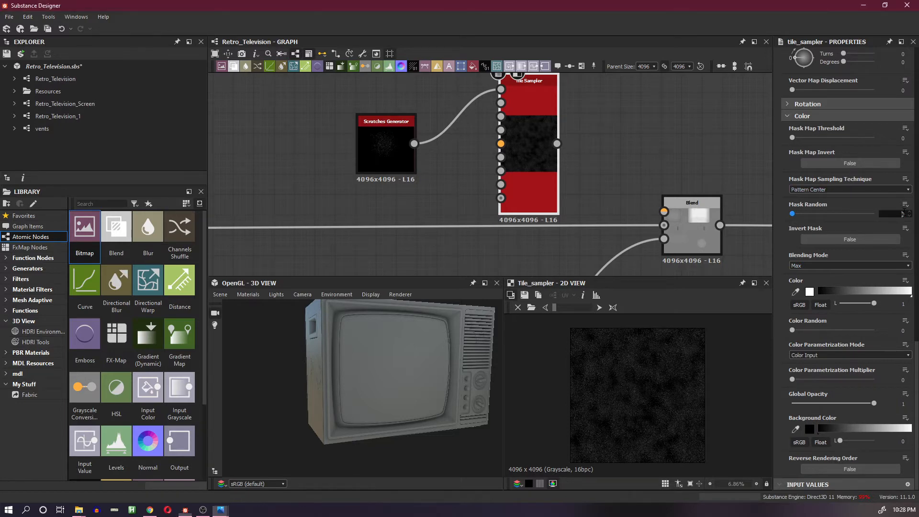
{"action": "type", "text": "0.22"}
{"action": "key", "text": "Return"}
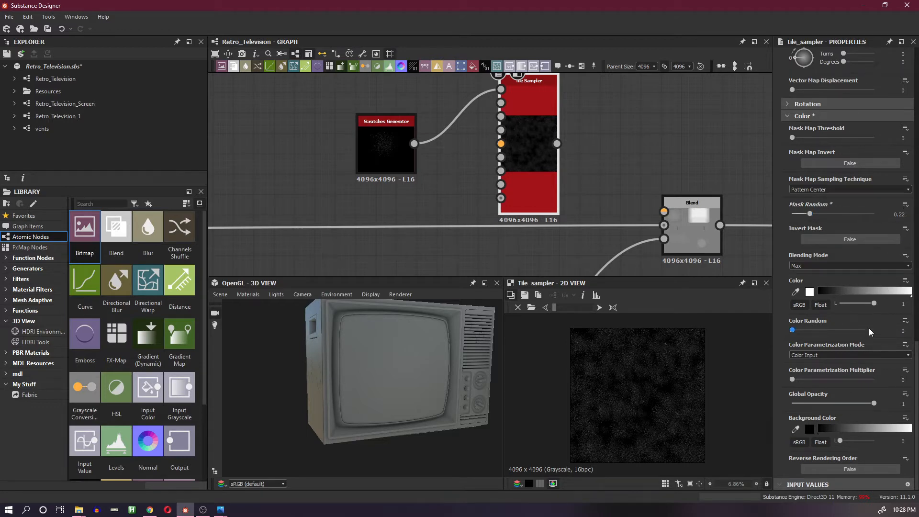
{"action": "double_click", "coordinate": [883, 332]}
{"action": "type", "text": "0.98"}
{"action": "key", "text": "Return"}
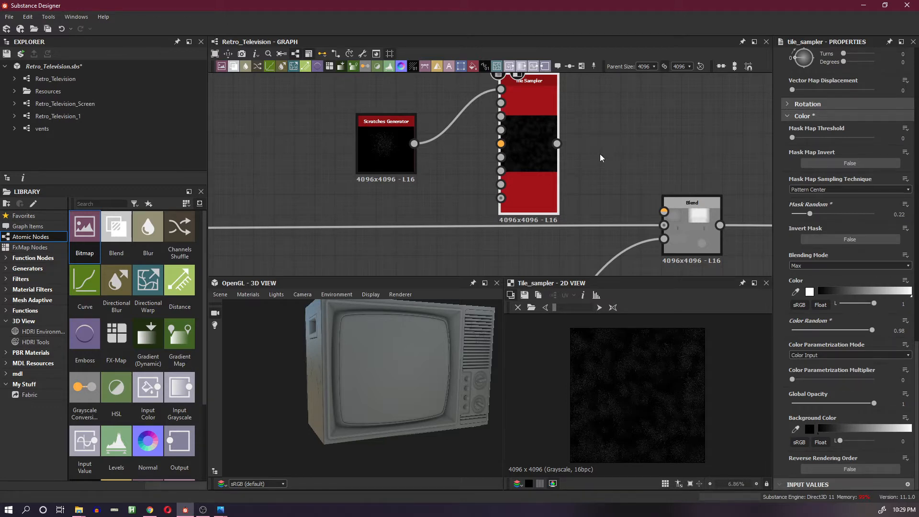
- Connect the Tile Sampler to the Blend's foreground input and move both scratch nodes farther from the Blend
{"action": "left_click_drag", "start_coordinate": [557, 144], "coordinate": [665, 214]}
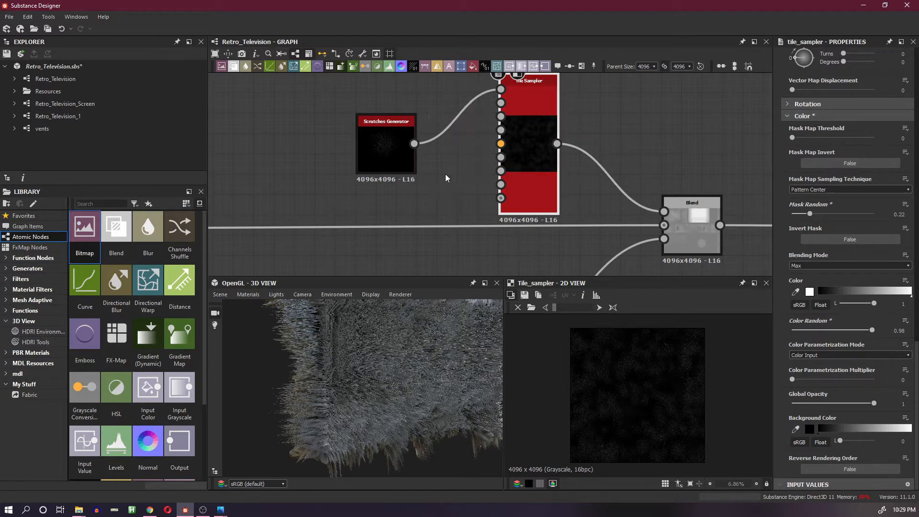
{"action": "left_click", "coordinate": [404, 126]}
{"action": "left_click", "coordinate": [515, 178], "text": "ctrl"}
{"action": "left_click_drag", "start_coordinate": [513, 171], "coordinate": [399, 188]}
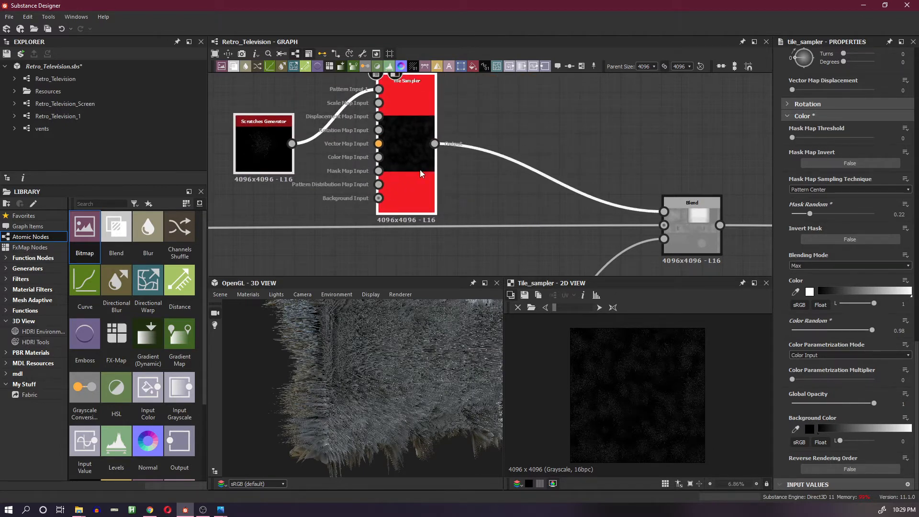
- Insert a Levels node on the link between the Tile Sampler and the Blend, aligned with the Tile Sampler's output
{"action": "left_click", "coordinate": [514, 162]}
{"action": "key", "text": "space"}
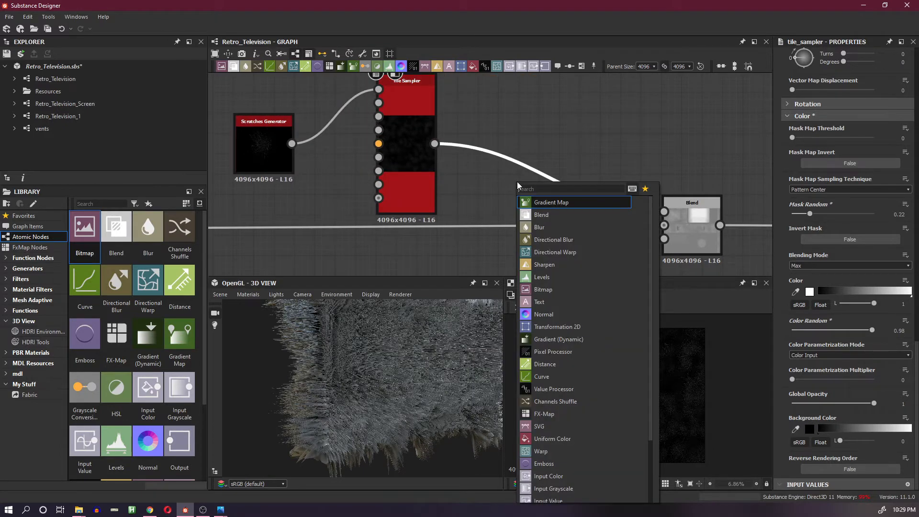
{"action": "left_click", "coordinate": [573, 278]}
{"action": "left_click_drag", "start_coordinate": [546, 198], "coordinate": [551, 165]}
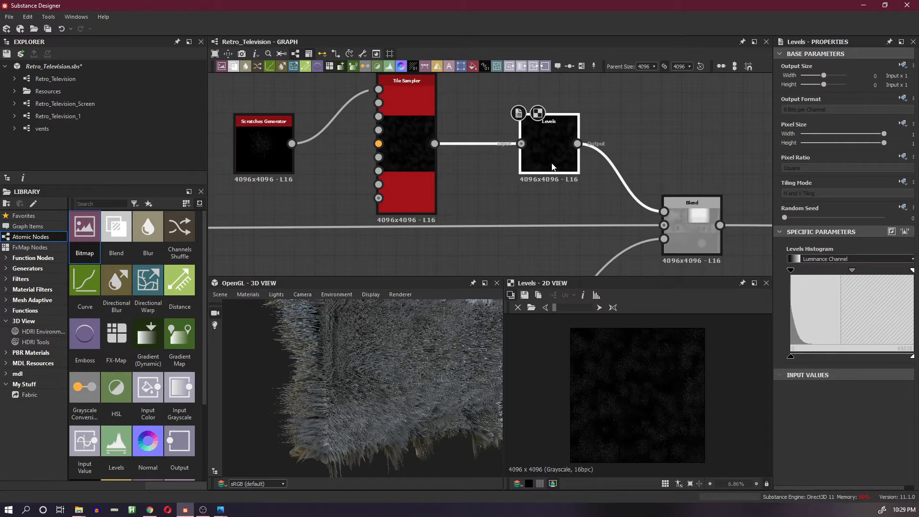
- Show the Levels node's parameters as numeric sliders and set Level In High to 0.6713198
{"action": "left_click", "coordinate": [892, 231]}
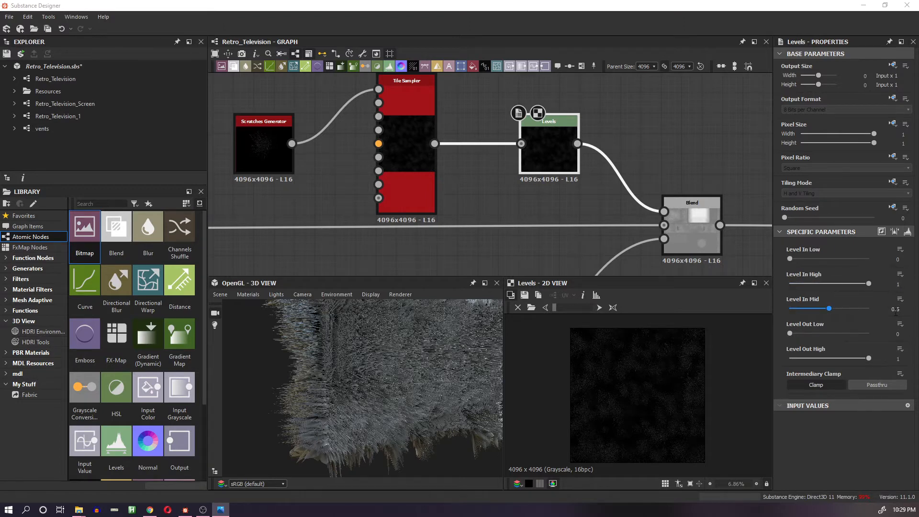
{"action": "left_click", "coordinate": [899, 283]}
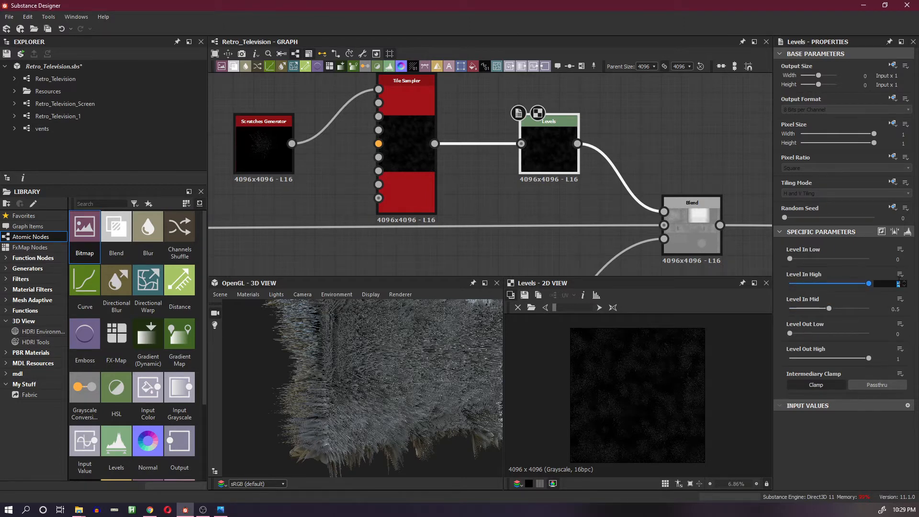
{"action": "key", "text": "BackSpace"}
{"action": "type", "text": ".6713198"}
{"action": "key", "text": "Return"}
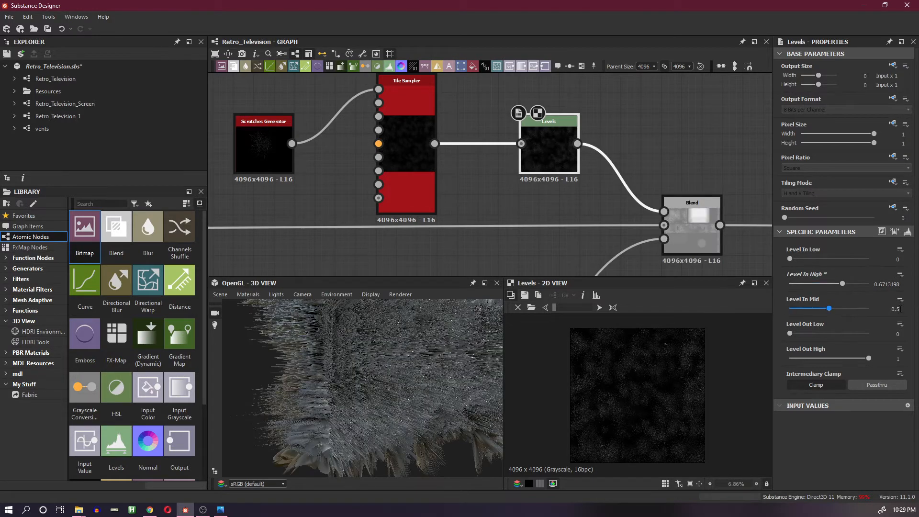
{"action": "double_click", "coordinate": [899, 309]}
{"action": "type", "text": "1"}
{"action": "key", "text": "Return"}
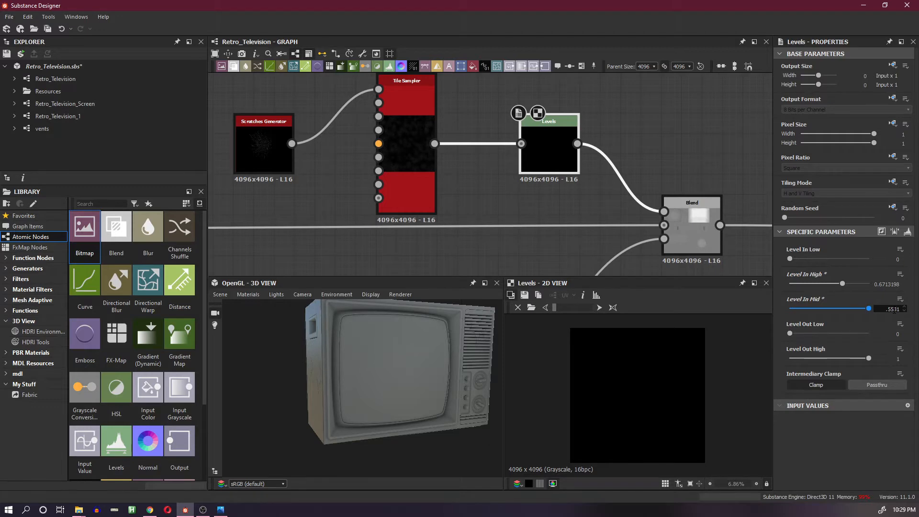
- Set the Levels node's Level In Mid to 0.5535295 and inspect the faint scratches in the 2D preview
{"action": "left_click", "coordinate": [896, 309]}
{"action": "key", "text": "Return"}
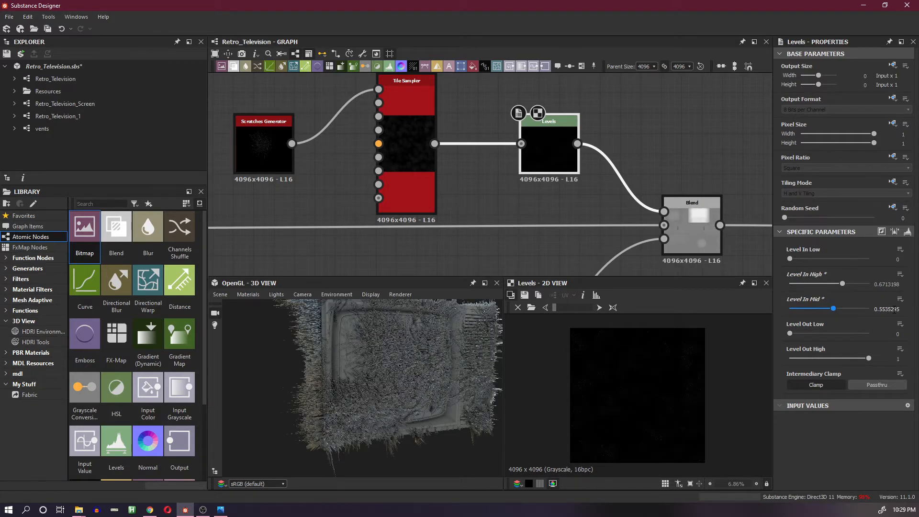
{"action": "scroll", "coordinate": [663, 365], "scroll_direction": "up", "scroll_amount": 3}
{"action": "scroll", "coordinate": [663, 365], "scroll_direction": "up", "scroll_amount": 1}
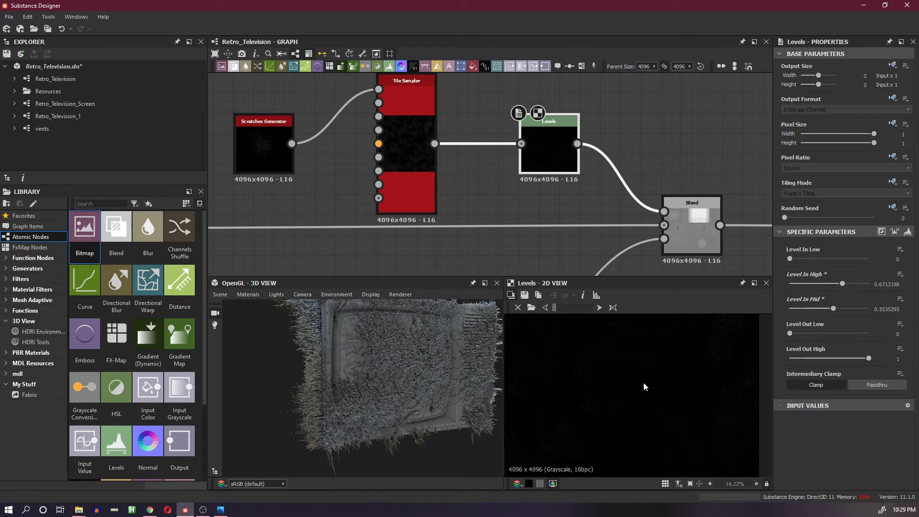
{"action": "middle_click_drag", "start_coordinate": [644, 387], "coordinate": [682, 400]}
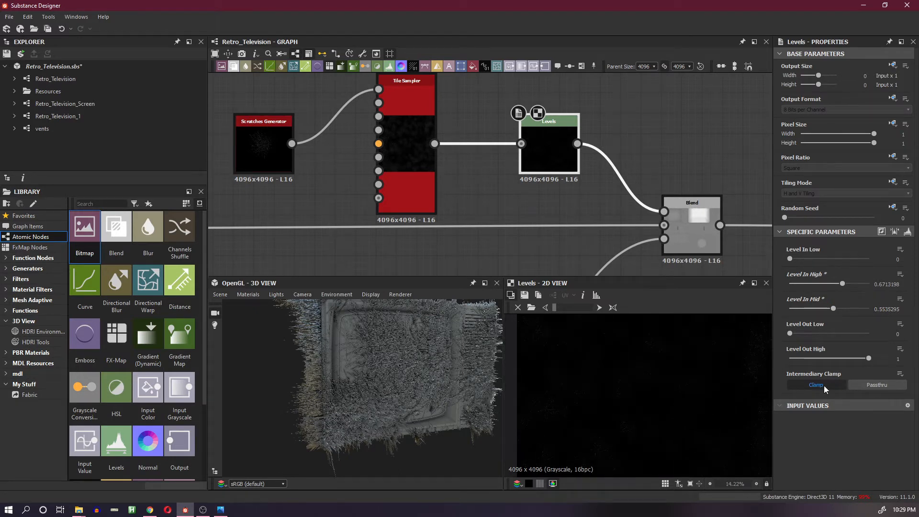
- Set the Levels node's Level Out High to 0.025 and examine the television's surface up close in the 3D preview
{"action": "double_click", "coordinate": [899, 360]}
{"action": "type", "text": ".025"}
{"action": "key", "text": "Return"}
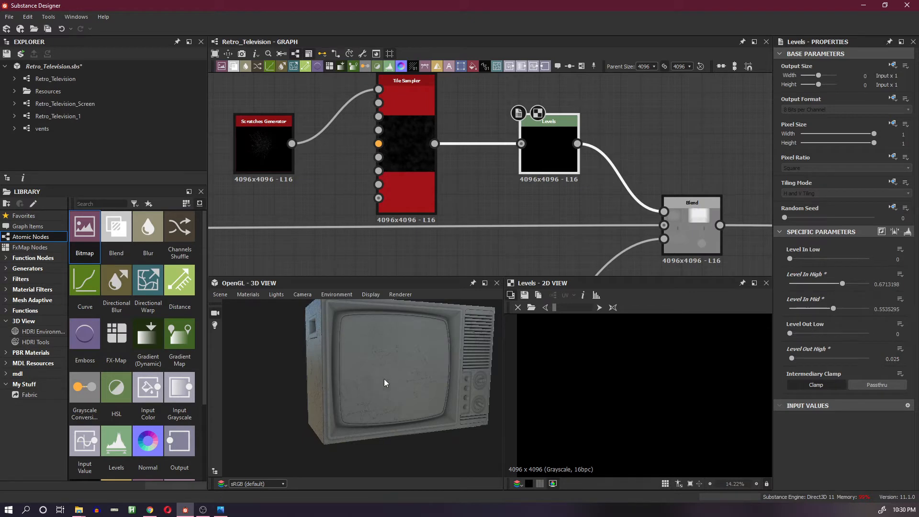
{"action": "scroll", "coordinate": [387, 369], "scroll_direction": "up", "scroll_amount": 5}
{"action": "left_click_drag", "start_coordinate": [389, 367], "coordinate": [413, 430]}
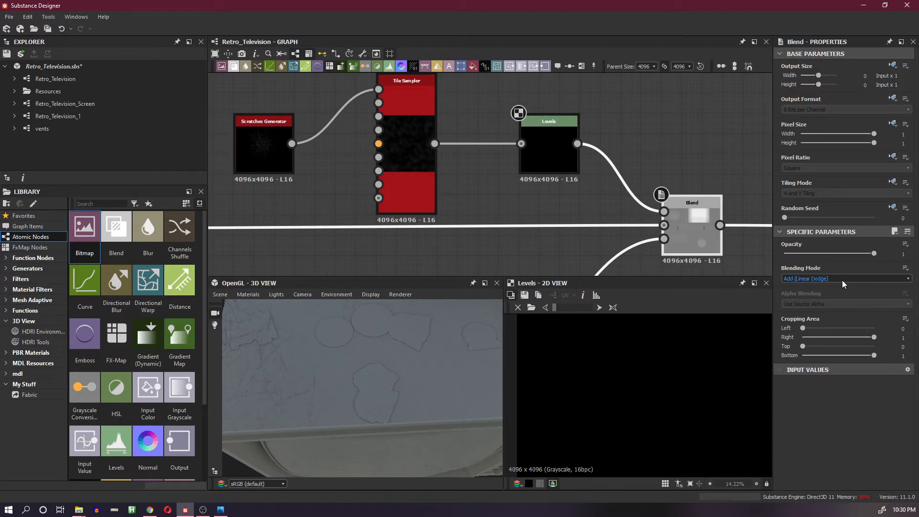
- Set the final Blend node's blending mode to Subtract and inspect the scratches in the 3D and 2D previews
{"action": "left_click", "coordinate": [843, 281]}
{"action": "left_click", "coordinate": [826, 301]}
{"action": "left_click_drag", "start_coordinate": [369, 430], "coordinate": [347, 298]}
{"action": "double_click", "coordinate": [708, 241]}
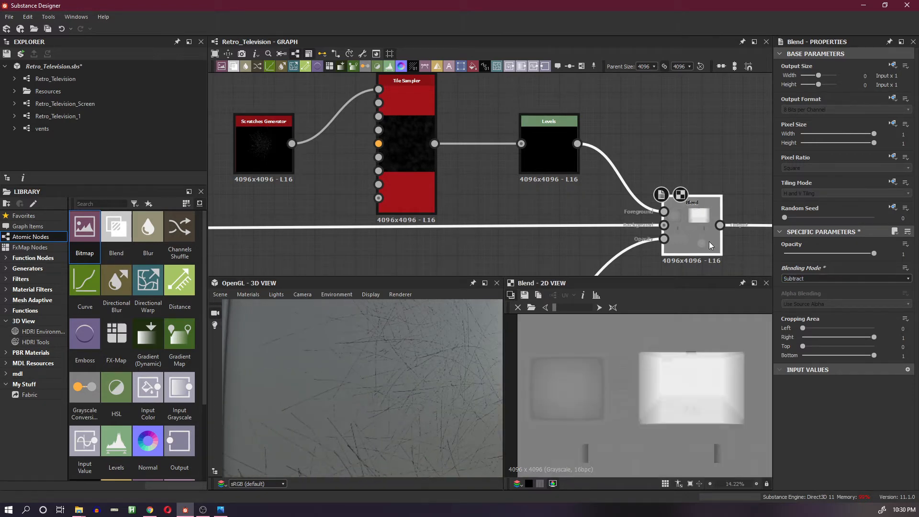
- Try a Level Out High of 0.01 on the scratches' Levels node and check the scratch strength on the television
{"action": "double_click", "coordinate": [553, 156]}
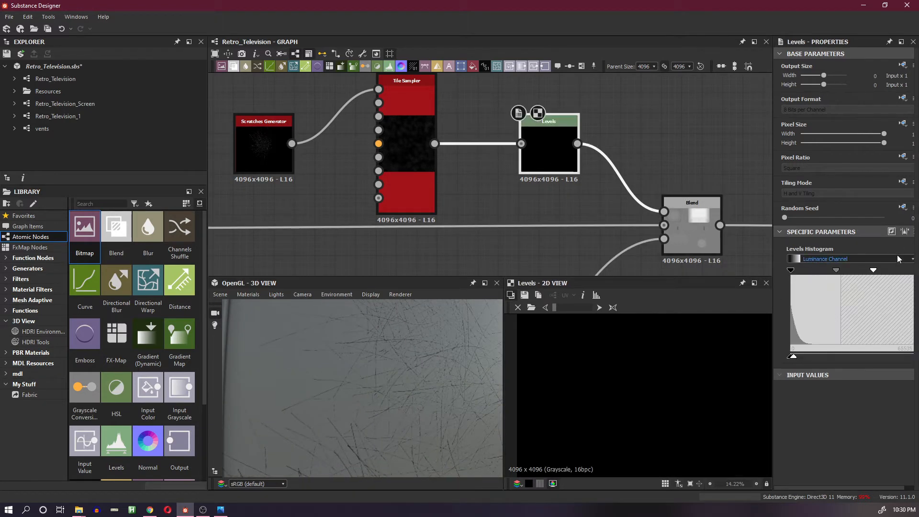
{"action": "left_click", "coordinate": [905, 232]}
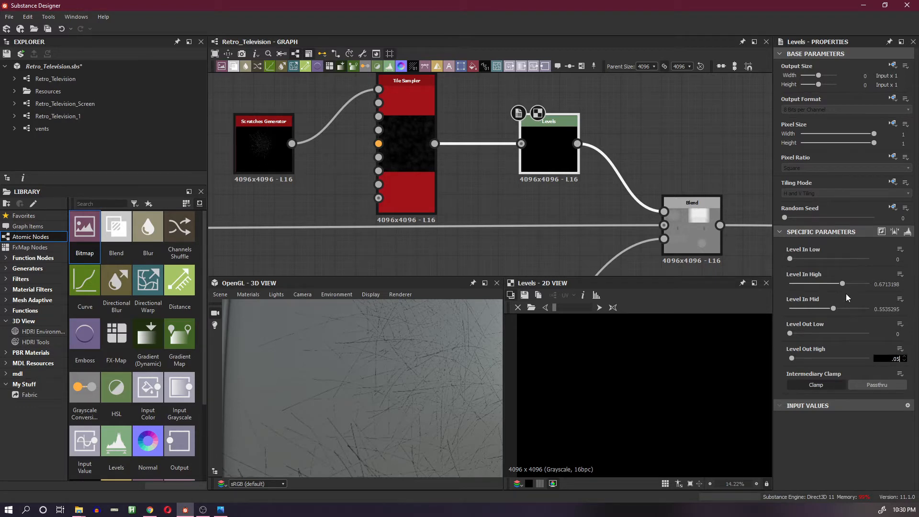
{"action": "type", "text": "529183"}
{"action": "key", "text": "Return"}
{"action": "key", "text": "Return"}
{"action": "scroll", "coordinate": [438, 366], "scroll_direction": "down", "scroll_amount": 1}
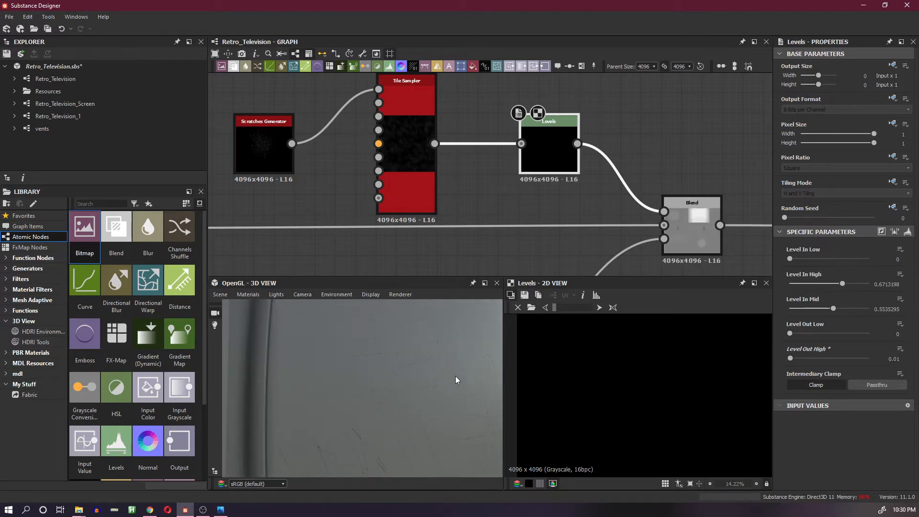
{"action": "left_click_drag", "start_coordinate": [456, 376], "coordinate": [441, 407]}
{"action": "scroll", "coordinate": [433, 384], "scroll_direction": "down", "scroll_amount": 3}
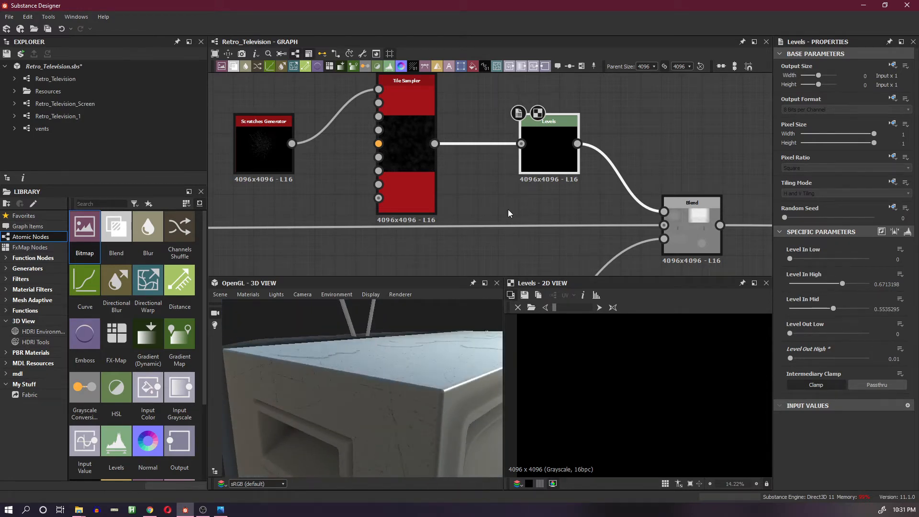
- Try an X Amount and Y Amount of 30 on the Tile Sampler and check the scratch density on the model
{"action": "double_click", "coordinate": [429, 189]}
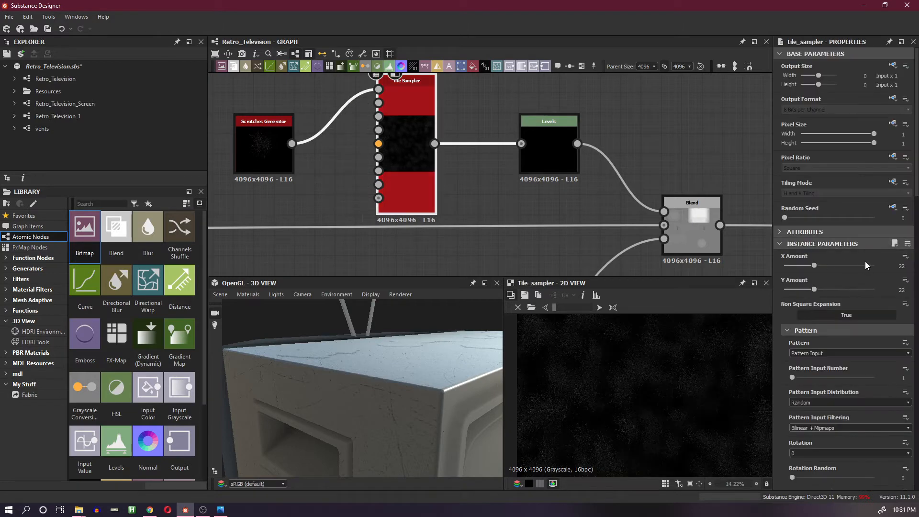
{"action": "left_click", "coordinate": [888, 263]}
{"action": "type", "text": "30"}
{"action": "key", "text": "Tab"}
{"action": "type", "text": "3"}
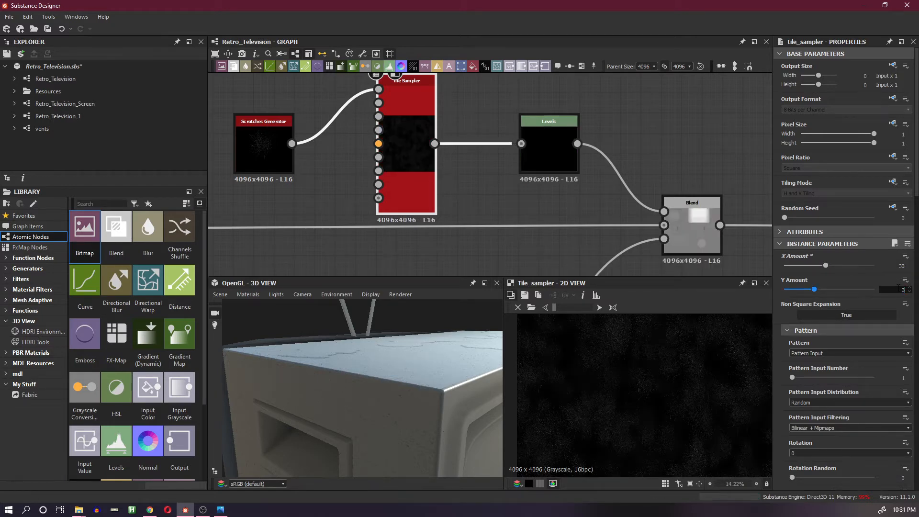
{"action": "type", "text": "0"}
{"action": "key", "text": "Return"}
{"action": "left_click_drag", "start_coordinate": [457, 389], "coordinate": [374, 367]}
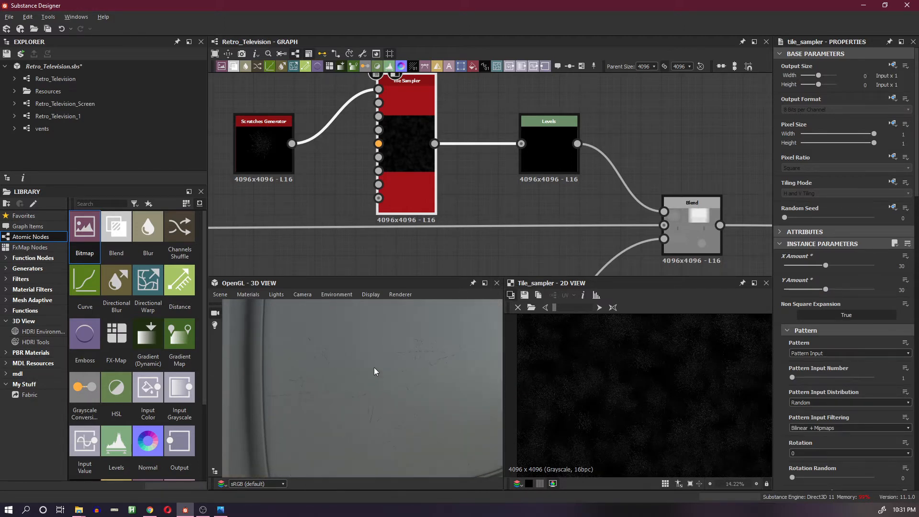
- Set the Tile Sampler's X Amount and Y Amount to 50 and check the scratches on the television's surface
{"action": "left_click", "coordinate": [902, 266]}
{"action": "left_click", "coordinate": [902, 290]}
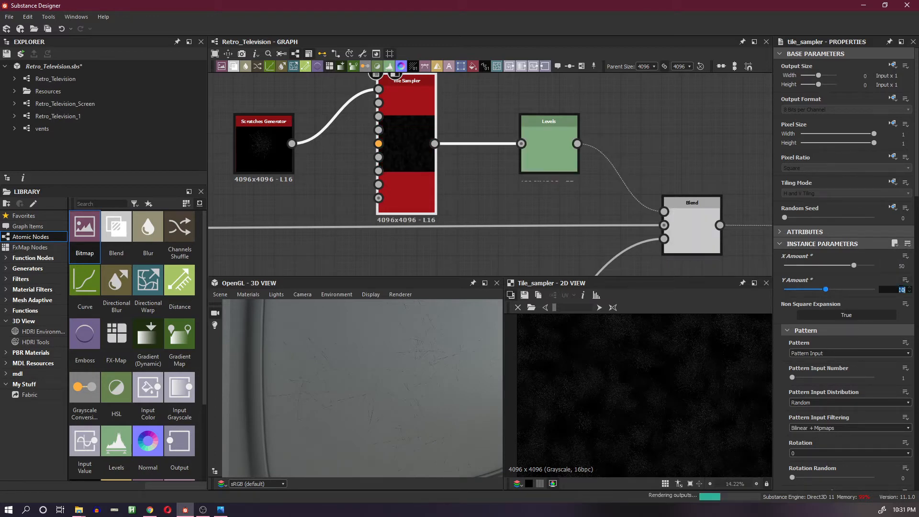
{"action": "type", "text": "50"}
{"action": "key", "text": "Return"}
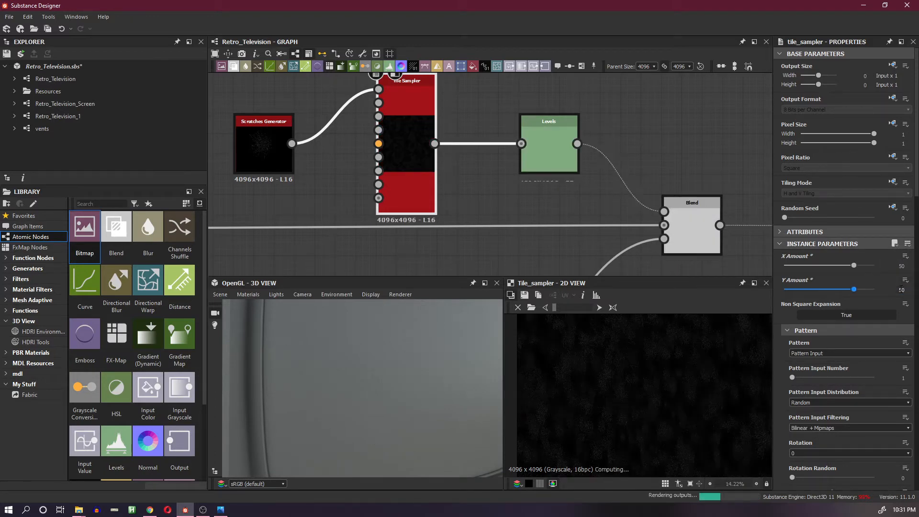
{"action": "left_click_drag", "start_coordinate": [414, 361], "coordinate": [453, 358]}
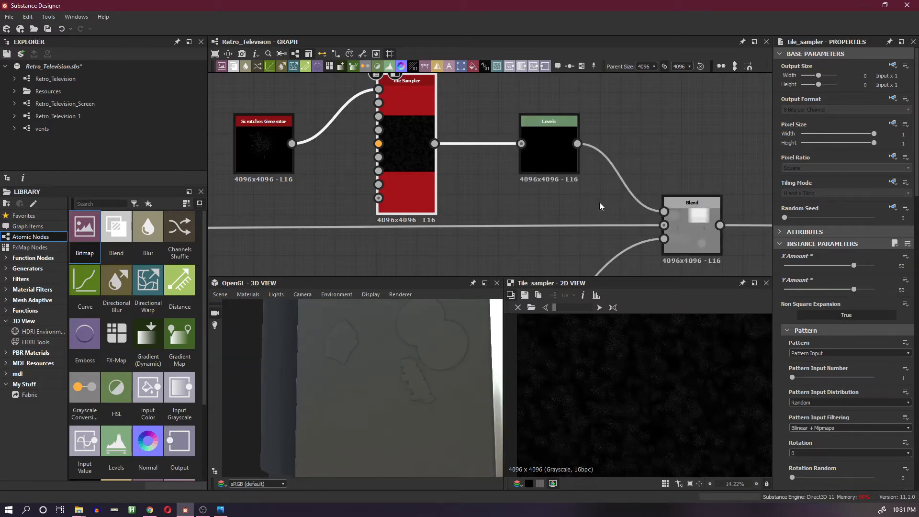
- Try a Level Out High of 0.015 on the Levels node and inspect the scratches up close in the 3D preview
{"action": "left_click", "coordinate": [558, 159]}
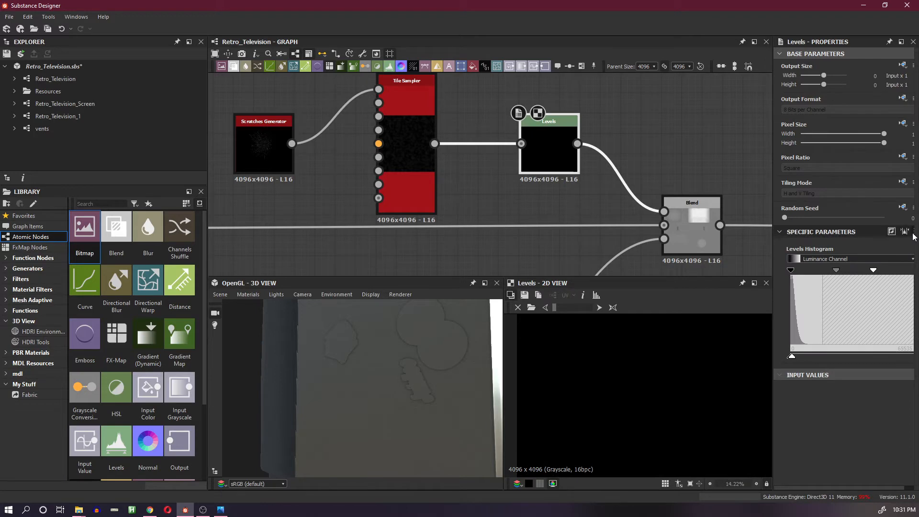
{"action": "left_click", "coordinate": [916, 233]}
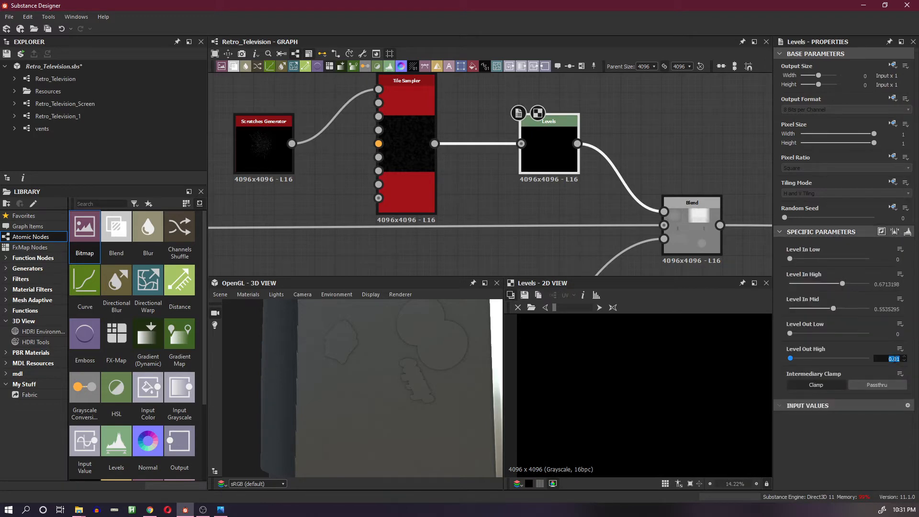
{"action": "left_click", "coordinate": [899, 359]}
{"action": "type", "text": ".015"}
{"action": "key", "text": "Return"}
{"action": "left_click_drag", "start_coordinate": [498, 423], "coordinate": [438, 388]}
{"action": "mouse_move", "coordinate": [433, 386]}
{"action": "middle_mouse_down"}
{"action": "mouse_move", "coordinate": [447, 386]}
{"action": "mouse_move", "coordinate": [441, 406]}
{"action": "mouse_move", "coordinate": [439, 370]}
{"action": "mouse_move", "coordinate": [420, 375]}
{"action": "mouse_move", "coordinate": [461, 381]}
{"action": "mouse_move", "coordinate": [461, 362]}
{"action": "mouse_move", "coordinate": [446, 348]}
{"action": "mouse_move", "coordinate": [456, 335]}
{"action": "mouse_move", "coordinate": [435, 372]}
{"action": "middle_mouse_up"}
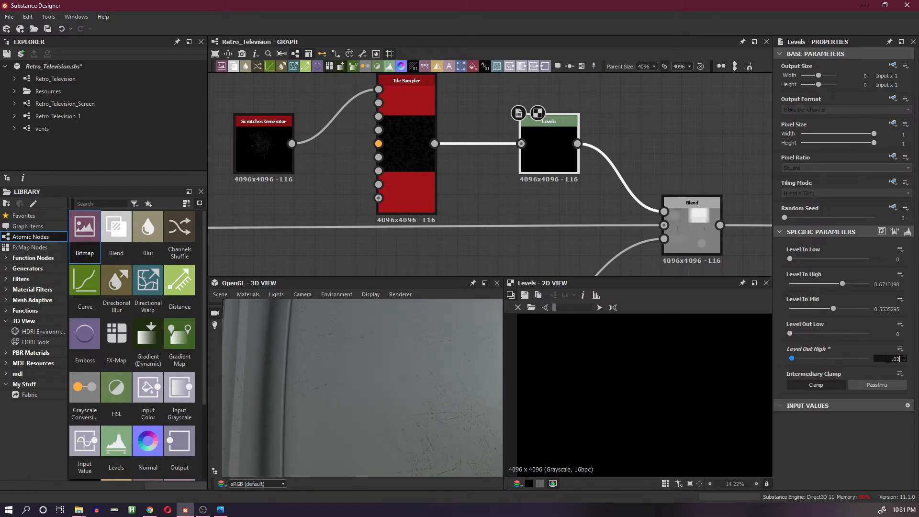
- Set the Levels node's Level In Mid to 0.5 and its Level Out High to 0.005
{"action": "key", "text": "Return"}
{"action": "key", "text": "Return"}
{"action": "left_click_drag", "start_coordinate": [831, 309], "coordinate": [830, 311]}
{"action": "key", "text": "Return"}
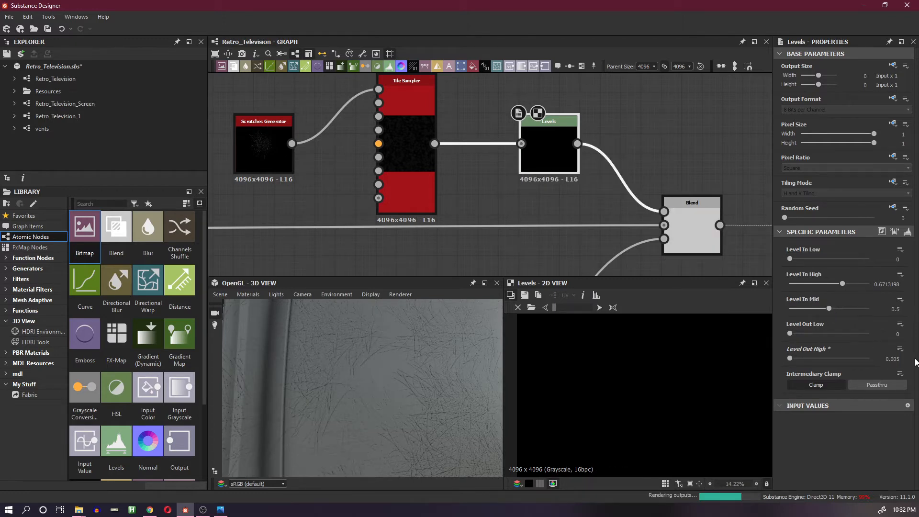
- Examine the scratches on the television's casing, top and screen area in the 3D preview, both up close and from a distance
{"action": "left_click_drag", "start_coordinate": [463, 392], "coordinate": [351, 334]}
{"action": "right_click_drag", "start_coordinate": [351, 335], "coordinate": [413, 277]}
{"action": "left_click_drag", "start_coordinate": [390, 360], "coordinate": [396, 384]}
{"action": "scroll", "coordinate": [397, 353], "scroll_direction": "up", "scroll_amount": 5}
{"action": "scroll", "coordinate": [425, 341], "scroll_direction": "down", "scroll_amount": 3}
{"action": "scroll", "coordinate": [370, 388], "scroll_direction": "up", "scroll_amount": 3}
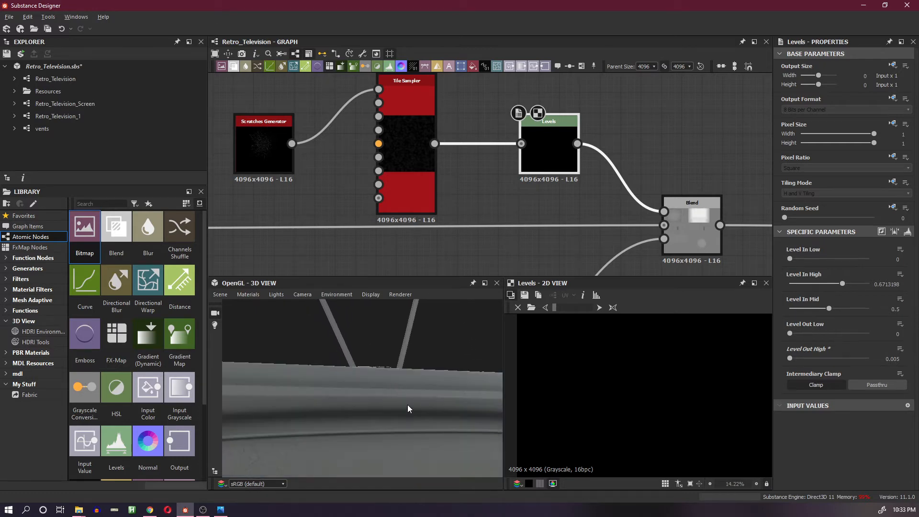
{"action": "scroll", "coordinate": [408, 405], "scroll_direction": "down", "scroll_amount": 3}
{"action": "middle_click_drag", "start_coordinate": [408, 431], "coordinate": [402, 400]}
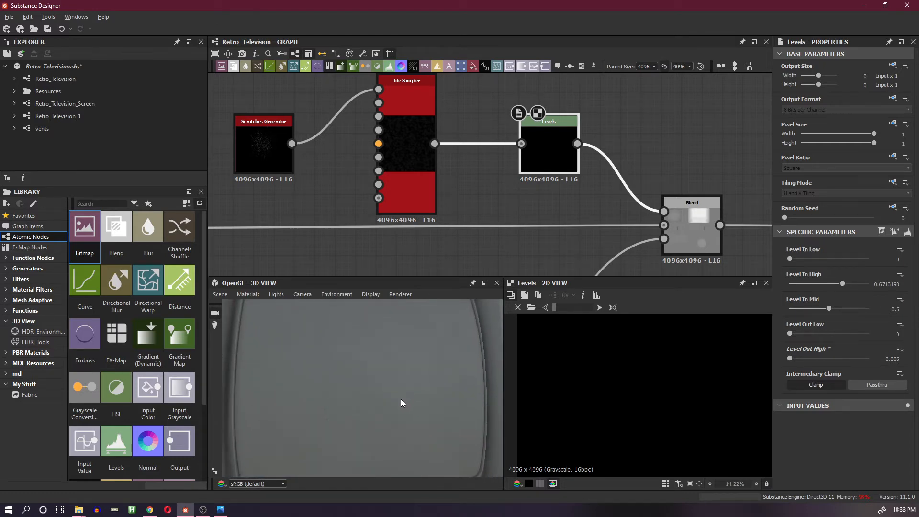
{"action": "scroll", "coordinate": [398, 414], "scroll_direction": "down", "scroll_amount": 4}
{"action": "mouse_move", "coordinate": [403, 412]}
{"action": "left_mouse_down"}
{"action": "mouse_move", "coordinate": [400, 424]}
{"action": "mouse_move", "coordinate": [413, 417]}
{"action": "left_mouse_up"}
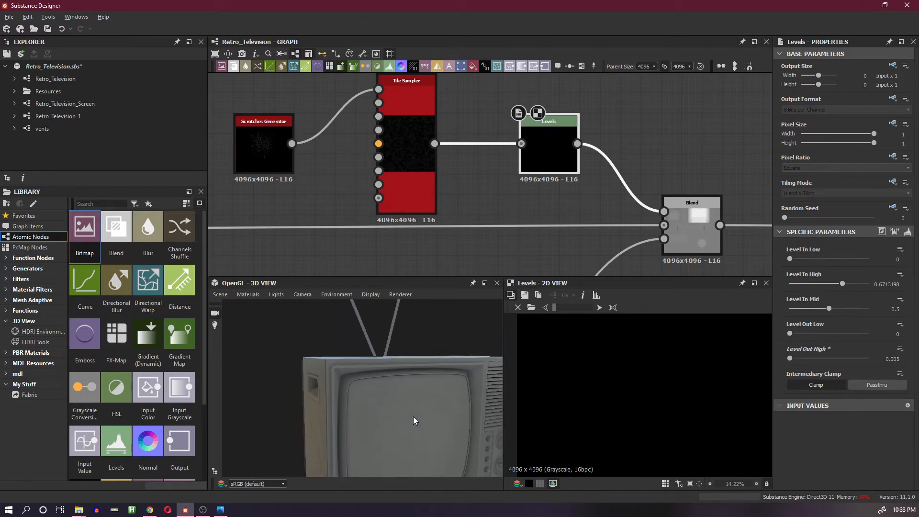
{"action": "scroll", "coordinate": [418, 396], "scroll_direction": "up", "scroll_amount": 6}
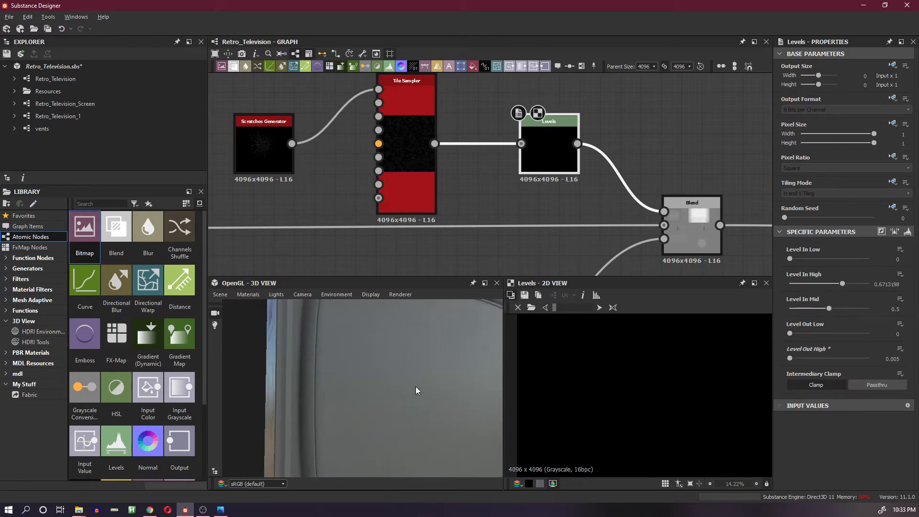
{"action": "scroll", "coordinate": [415, 364], "scroll_direction": "up", "scroll_amount": 2}
{"action": "scroll", "coordinate": [416, 376], "scroll_direction": "down", "scroll_amount": 5}
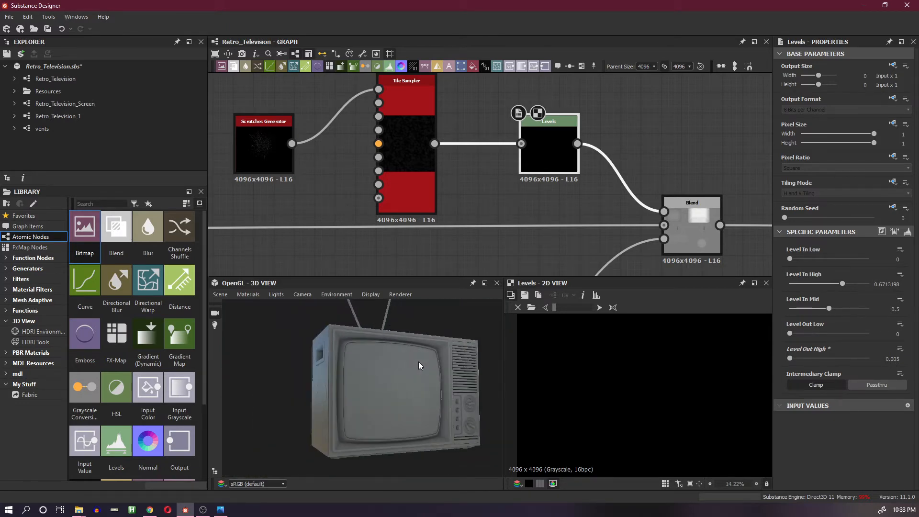
{"action": "left_click_drag", "start_coordinate": [419, 361], "coordinate": [419, 381]}
{"action": "scroll", "coordinate": [426, 390], "scroll_direction": "up", "scroll_amount": 2}
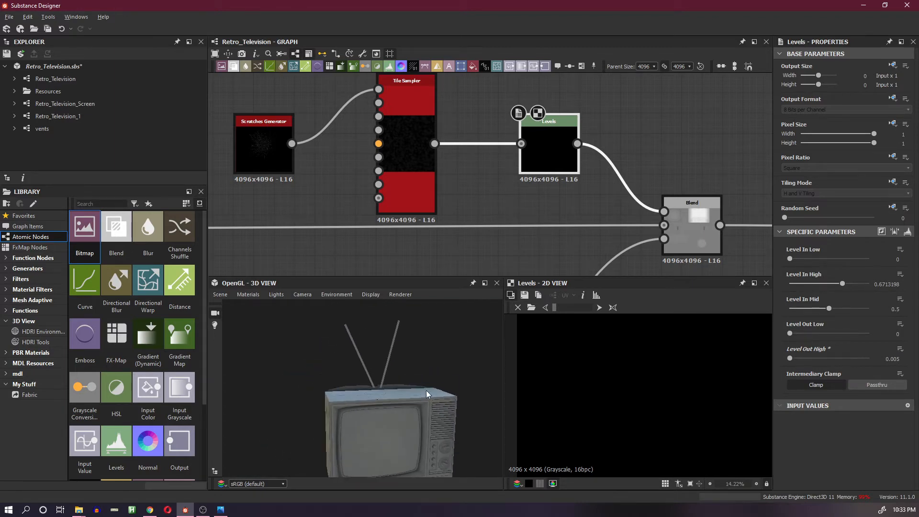
{"action": "scroll", "coordinate": [424, 378], "scroll_direction": "down", "scroll_amount": 4}
- Enclose the Scratches Generator, Tile Sampler, Levels and final Blend nodes in a new frame
{"action": "scroll", "coordinate": [528, 150], "scroll_direction": "down", "scroll_amount": 6}
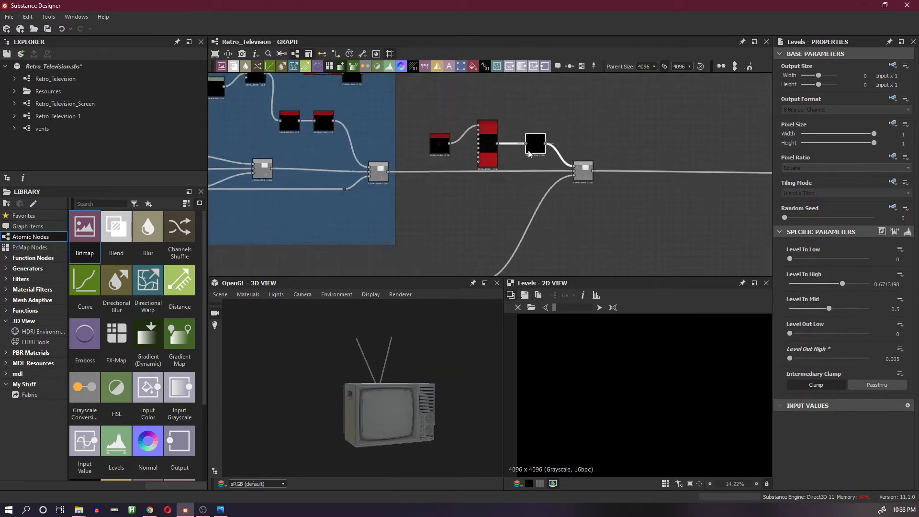
{"action": "middle_click_drag", "start_coordinate": [527, 157], "coordinate": [515, 199]}
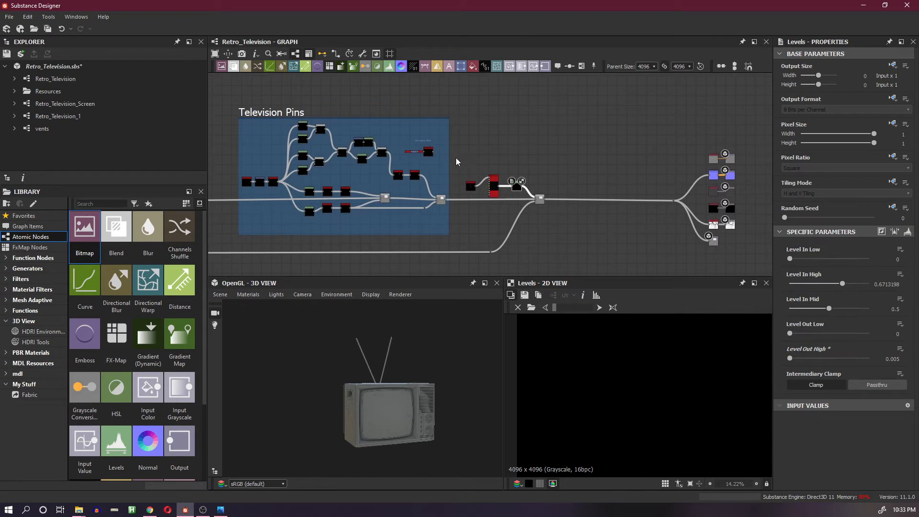
{"action": "left_click_drag", "start_coordinate": [456, 157], "coordinate": [560, 265]}
{"action": "right_click", "coordinate": [539, 198]}
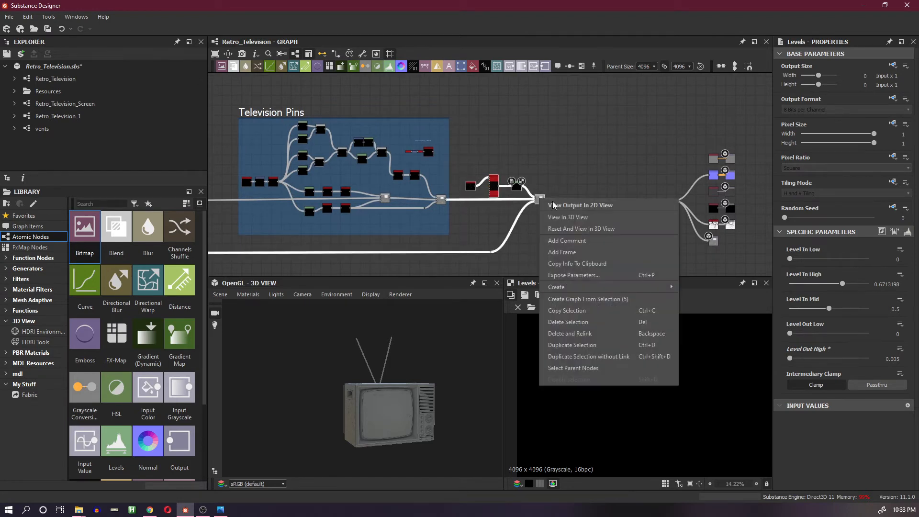
{"action": "left_click", "coordinate": [603, 253]}
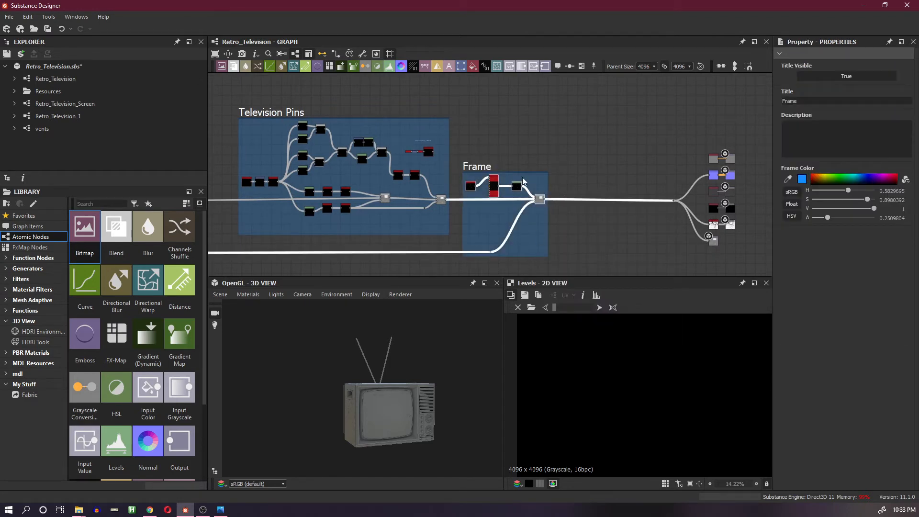
- Resize the new frame to line up with the Television Pins frame beside it and title it Scratches
{"action": "left_click", "coordinate": [545, 263]}
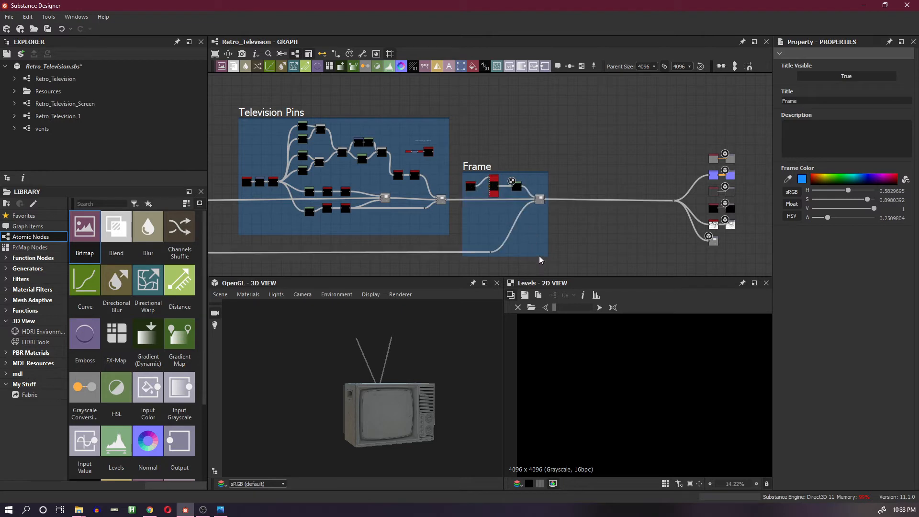
{"action": "left_click_drag", "start_coordinate": [539, 256], "coordinate": [541, 236]}
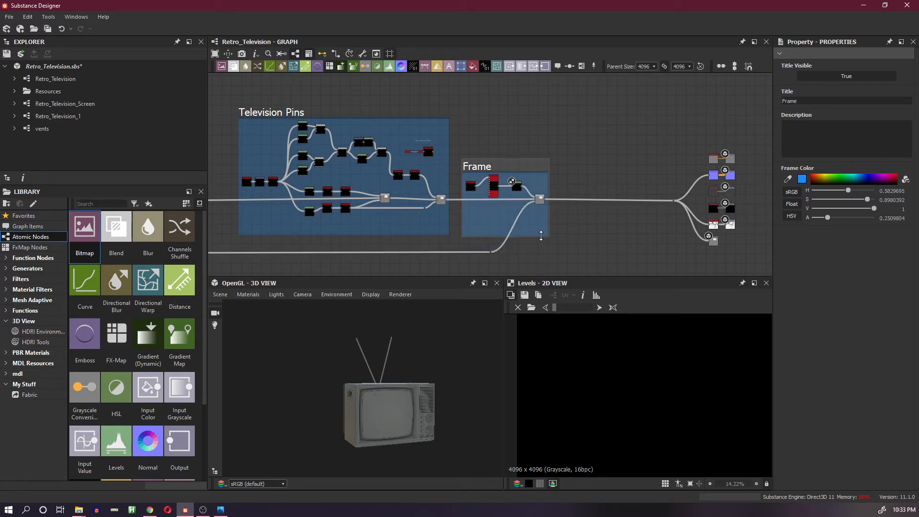
{"action": "scroll", "coordinate": [510, 169], "scroll_direction": "up", "scroll_amount": 4}
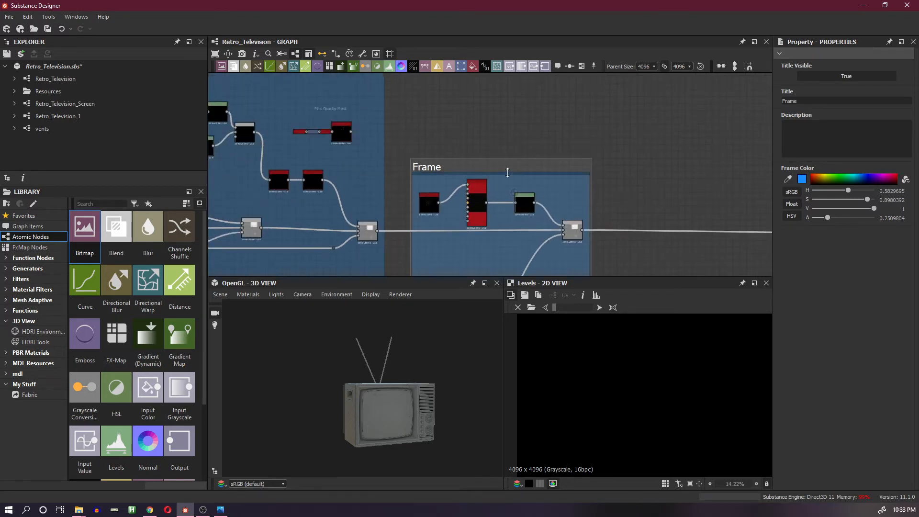
{"action": "left_click_drag", "start_coordinate": [508, 172], "coordinate": [505, 126]}
{"action": "scroll", "coordinate": [505, 117], "scroll_direction": "down", "scroll_amount": 2}
{"action": "middle_click_drag", "start_coordinate": [505, 133], "coordinate": [504, 186]}
{"action": "left_click_drag", "start_coordinate": [505, 177], "coordinate": [502, 131]}
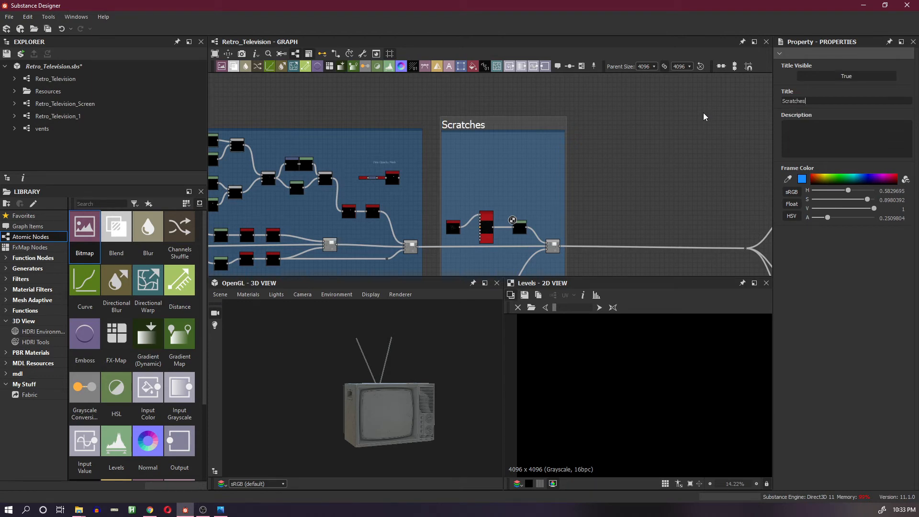
- Inspect the television's side recess and rear panel in the 3D preview and review the Television Pins section of the graph
{"action": "scroll", "coordinate": [405, 357], "scroll_direction": "up", "scroll_amount": 5}
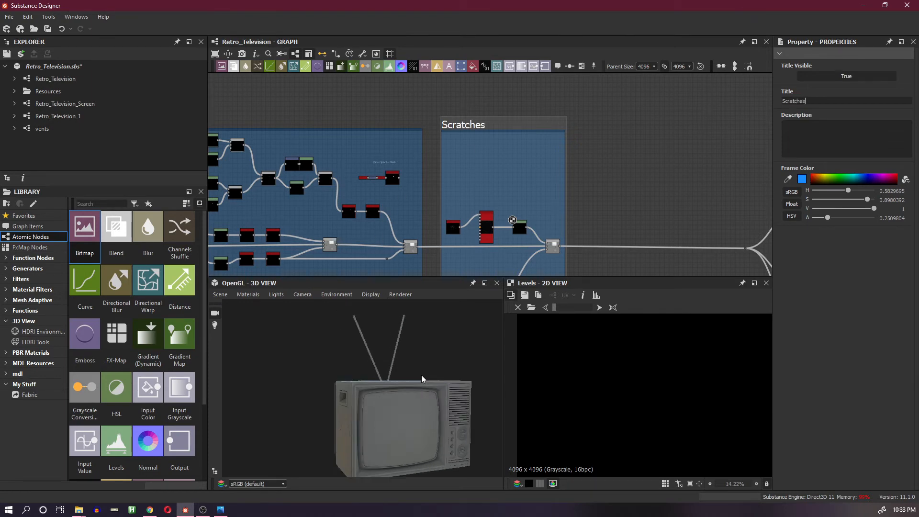
{"action": "left_click_drag", "start_coordinate": [362, 421], "coordinate": [439, 384]}
{"action": "scroll", "coordinate": [439, 402], "scroll_direction": "up", "scroll_amount": 4}
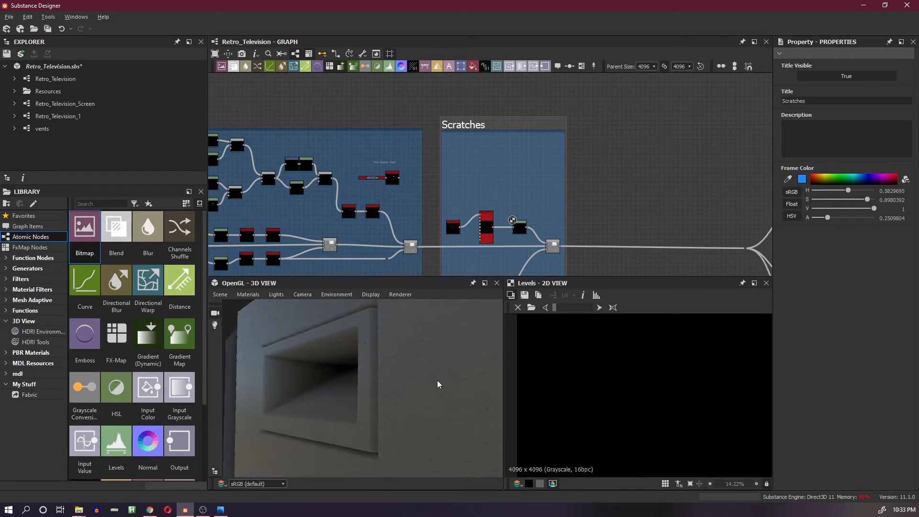
{"action": "scroll", "coordinate": [437, 385], "scroll_direction": "down", "scroll_amount": 5}
{"action": "left_click_drag", "start_coordinate": [427, 433], "coordinate": [395, 405]}
{"action": "scroll", "coordinate": [397, 412], "scroll_direction": "down", "scroll_amount": 2}
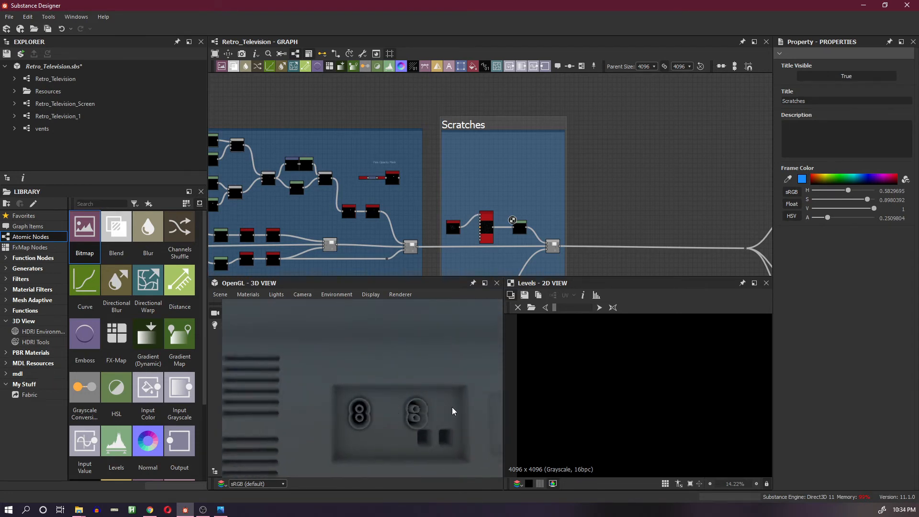
{"action": "left_click_drag", "start_coordinate": [453, 411], "coordinate": [443, 407]}
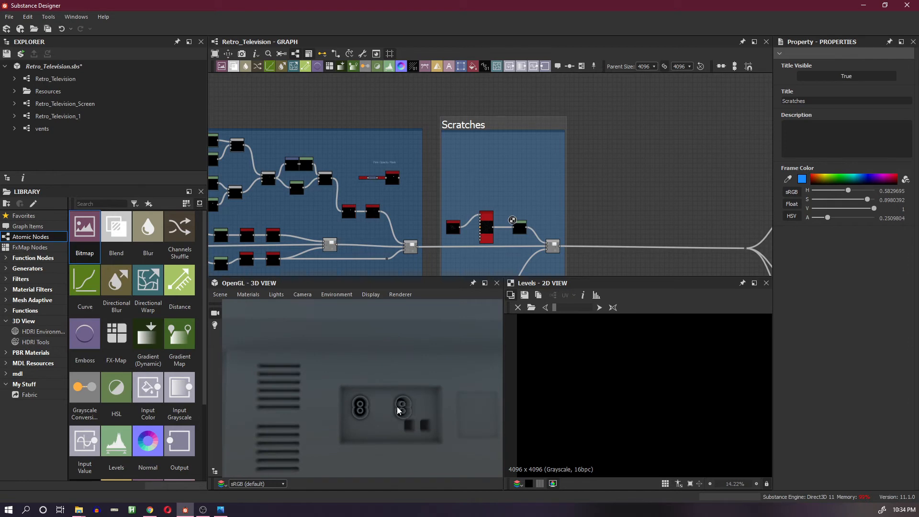
{"action": "scroll", "coordinate": [438, 153], "scroll_direction": "down", "scroll_amount": 5}
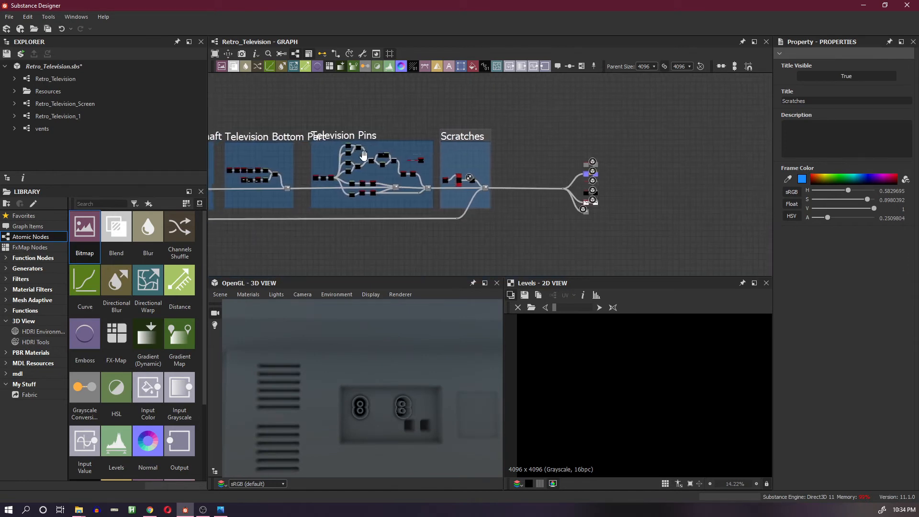
{"action": "scroll", "coordinate": [501, 159], "scroll_direction": "up", "scroll_amount": 3}
{"action": "middle_click_drag", "start_coordinate": [282, 154], "coordinate": [403, 150]}
{"action": "scroll", "coordinate": [538, 158], "scroll_direction": "up", "scroll_amount": 4}
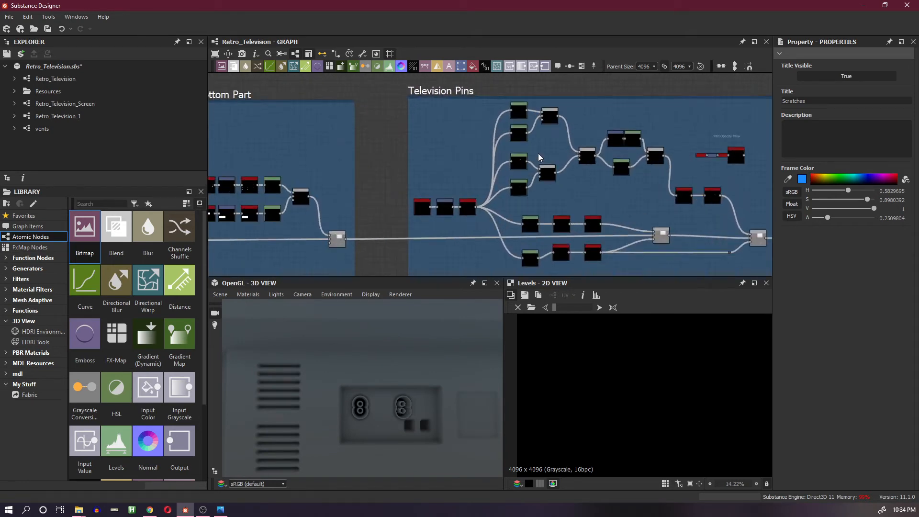
- Examine the outputs of the final Blend and the two Mirror Grayscale nodes in the Television Pins frame
{"action": "middle_click_drag", "start_coordinate": [700, 191], "coordinate": [509, 158]}
{"action": "scroll", "coordinate": [524, 157], "scroll_direction": "up", "scroll_amount": 3}
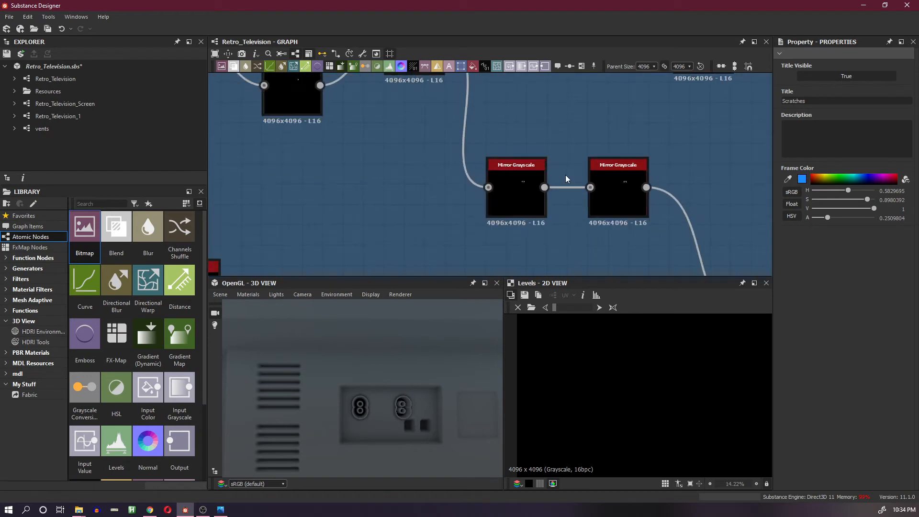
{"action": "scroll", "coordinate": [565, 175], "scroll_direction": "down", "scroll_amount": 4}
{"action": "scroll", "coordinate": [641, 221], "scroll_direction": "up", "scroll_amount": 4}
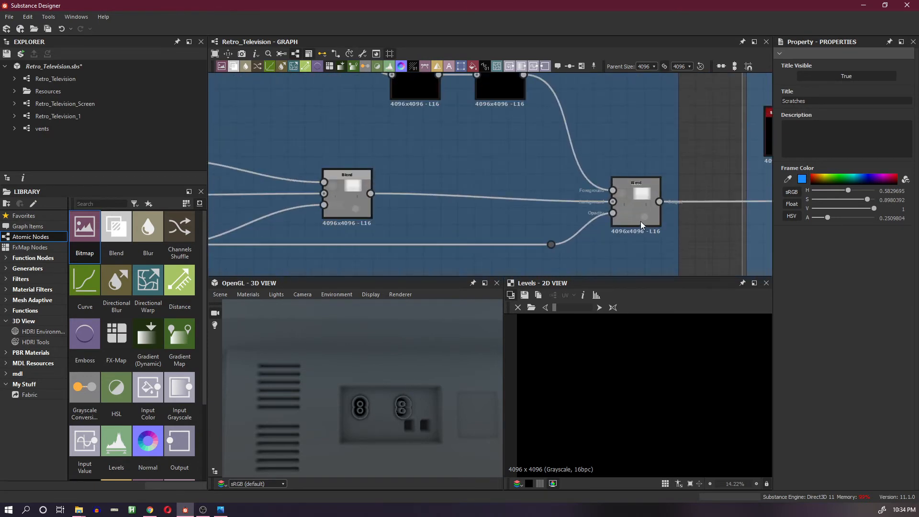
{"action": "double_click", "coordinate": [639, 212]}
{"action": "scroll", "coordinate": [651, 381], "scroll_direction": "up", "scroll_amount": 10}
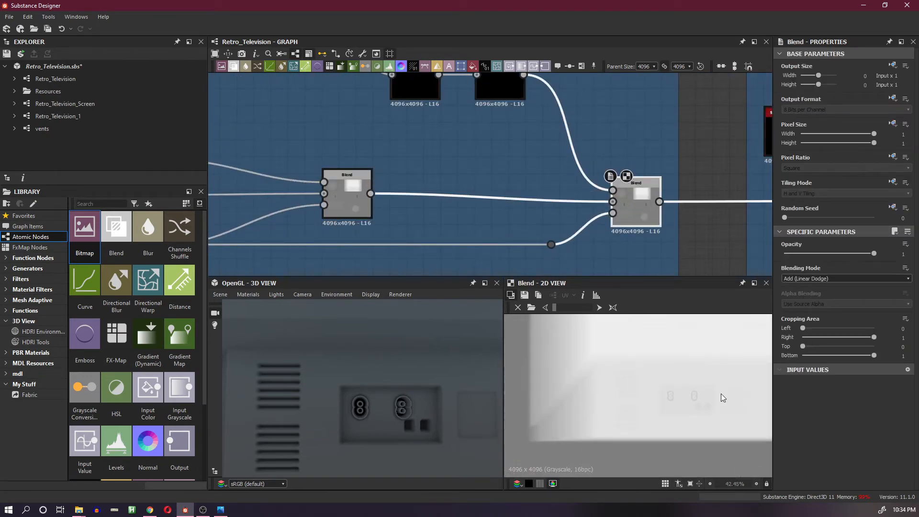
{"action": "middle_click_drag", "start_coordinate": [520, 147], "coordinate": [539, 199]}
{"action": "double_click", "coordinate": [522, 150]}
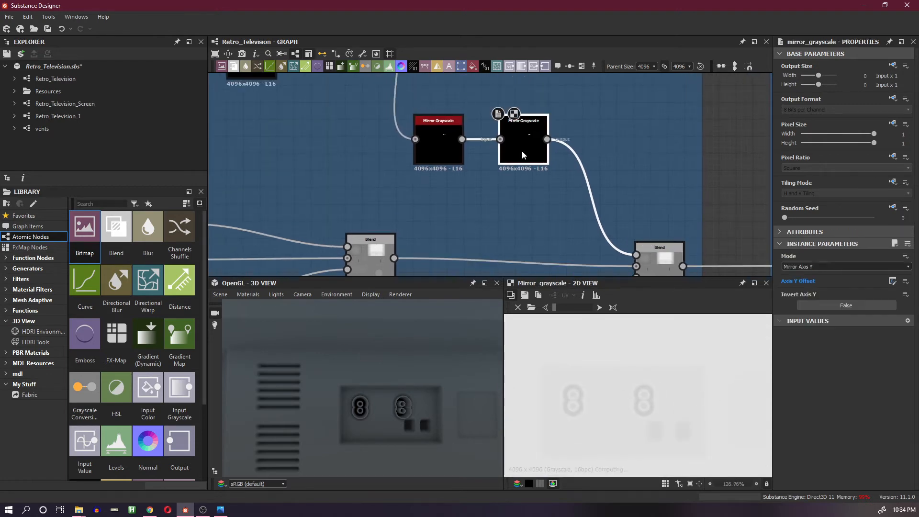
{"action": "left_click", "coordinate": [442, 151]}
{"action": "double_click", "coordinate": [443, 150]}
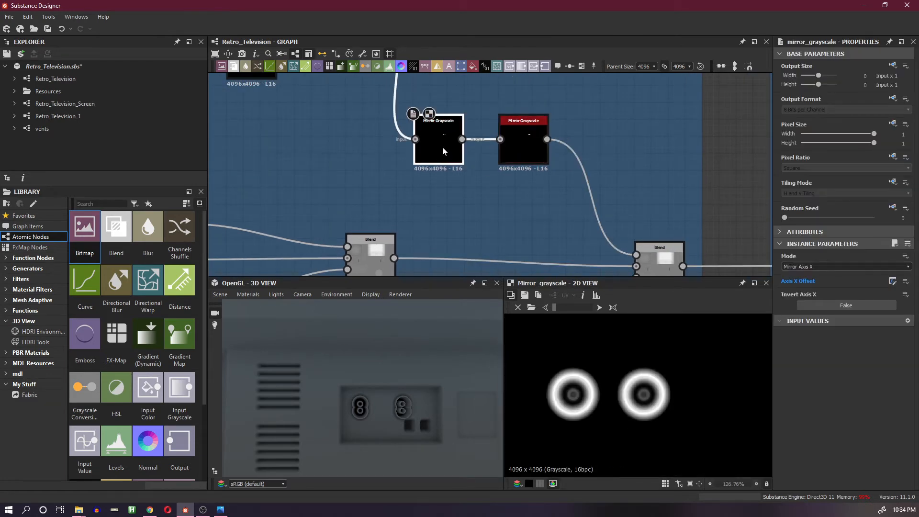
- Preview the graph's exposed input parameters and set Axis X Offset 1 to 0.613
{"action": "left_click", "coordinate": [718, 167]}
{"action": "left_click", "coordinate": [718, 166]}
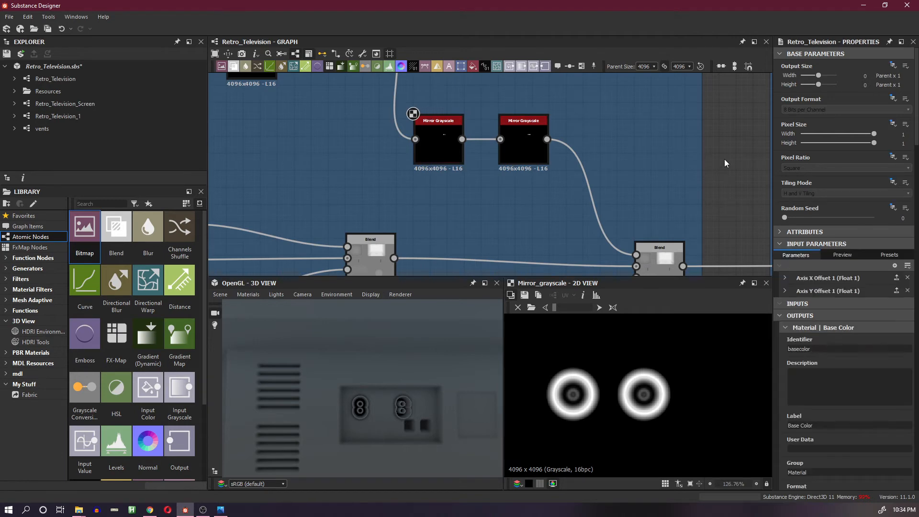
{"action": "left_click", "coordinate": [786, 279]}
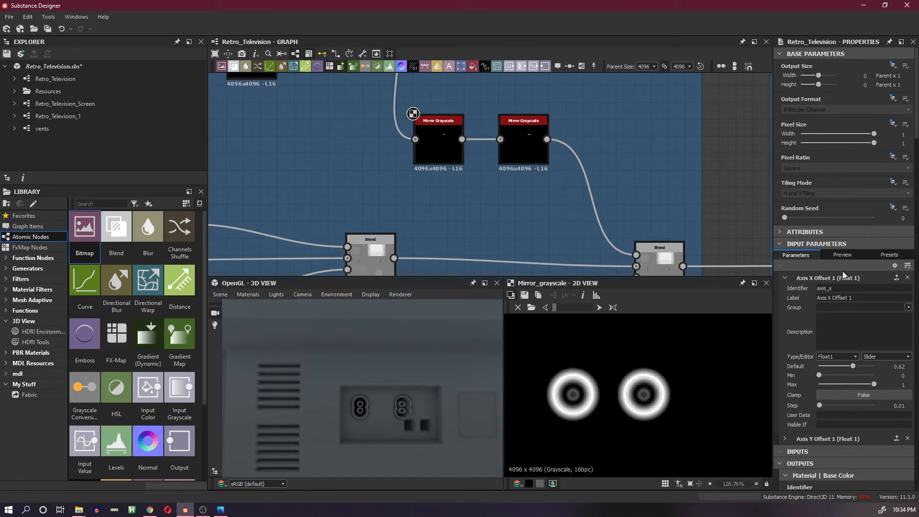
{"action": "left_click", "coordinate": [840, 254]}
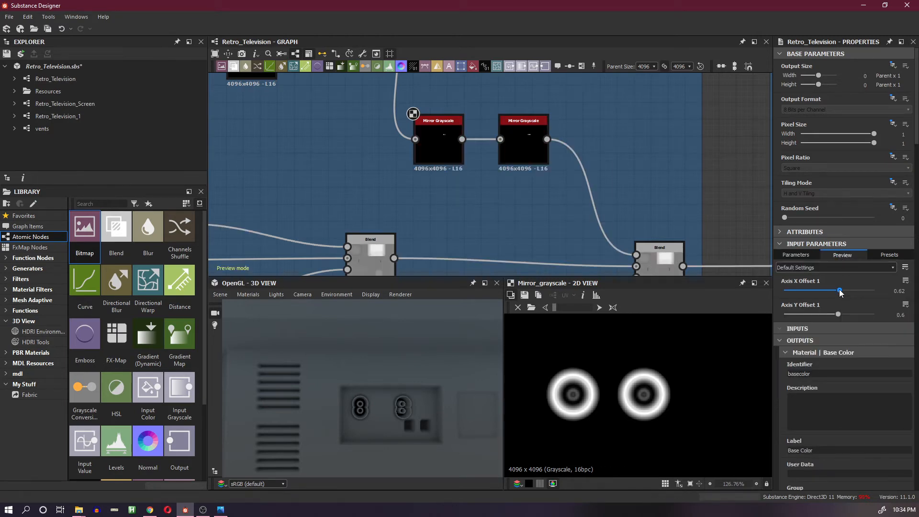
{"action": "left_click_drag", "start_coordinate": [840, 289], "coordinate": [840, 290]}
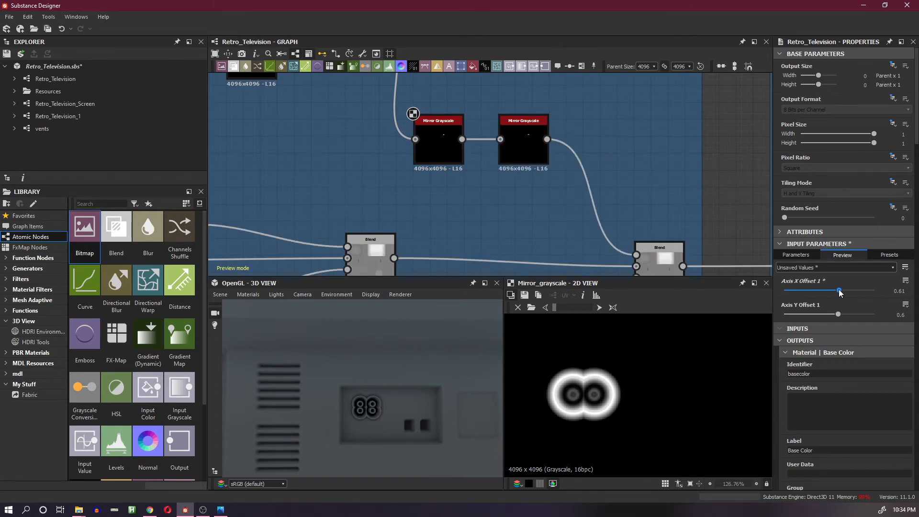
{"action": "left_click_drag", "start_coordinate": [839, 289], "coordinate": [839, 290]}
{"action": "key", "text": "Return"}
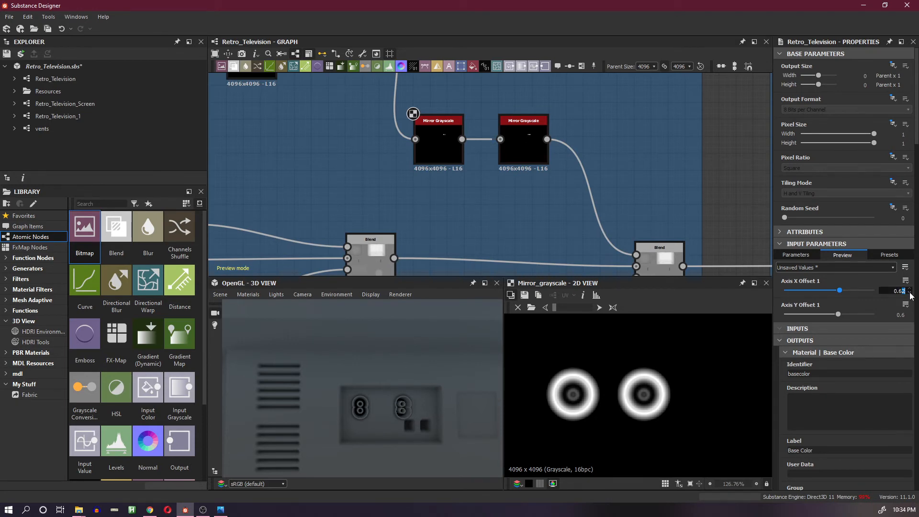
{"action": "key", "text": "Return"}
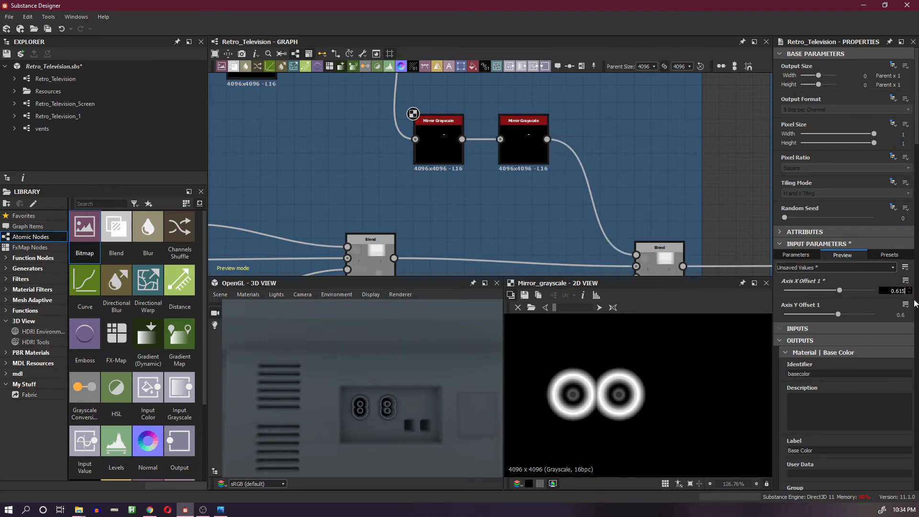
{"action": "key", "text": "Return"}
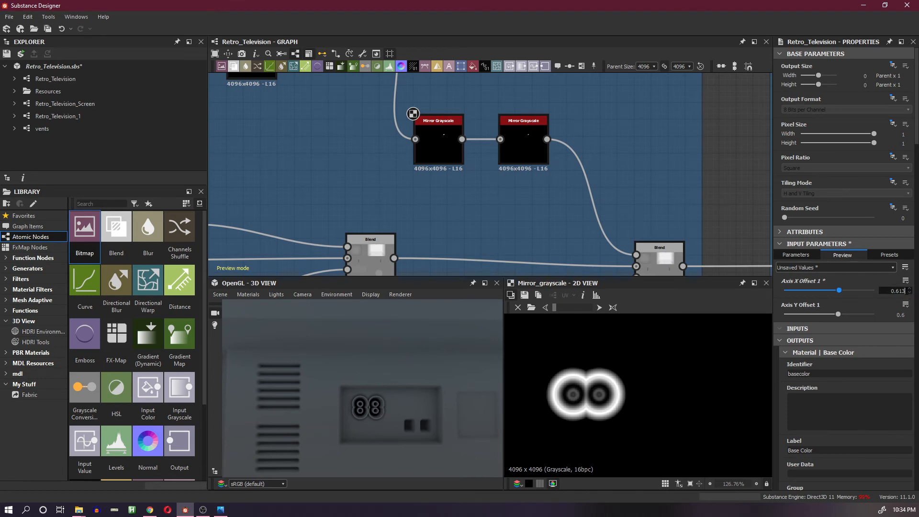
{"action": "key", "text": "Return"}
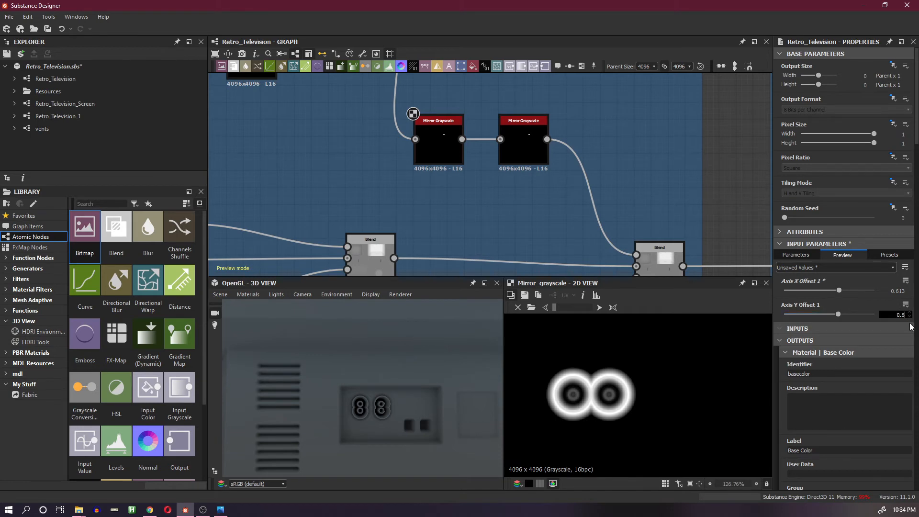
- Try Axis Y Offset 1 values of 0.613, 0.59 and 0.6 for the vertical spacing of the pins
{"action": "type", "text": "0.613"}
{"action": "key", "text": "Return"}
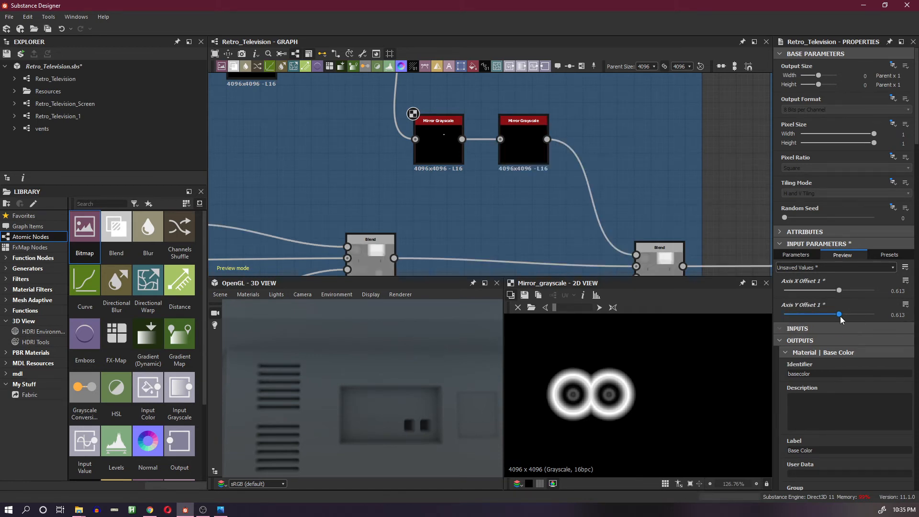
{"action": "left_click_drag", "start_coordinate": [839, 315], "coordinate": [838, 315]}
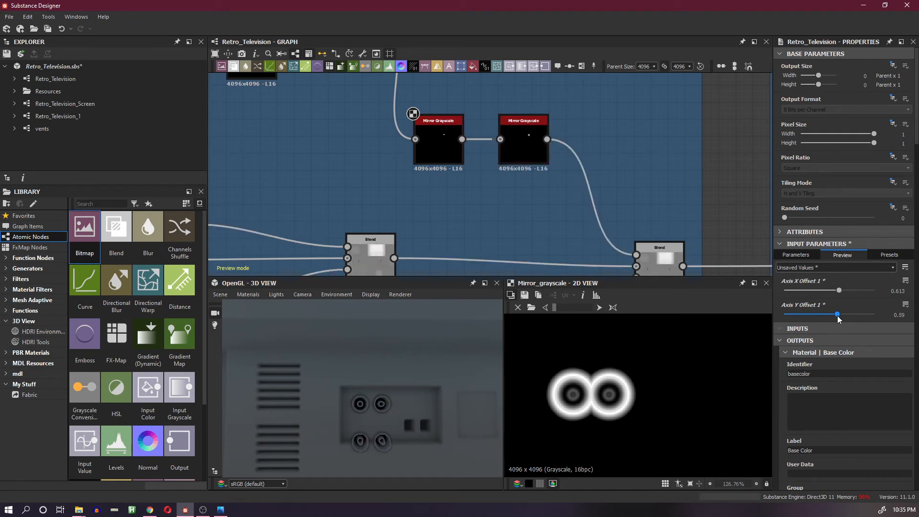
{"action": "left_click_drag", "start_coordinate": [838, 315], "coordinate": [838, 315]}
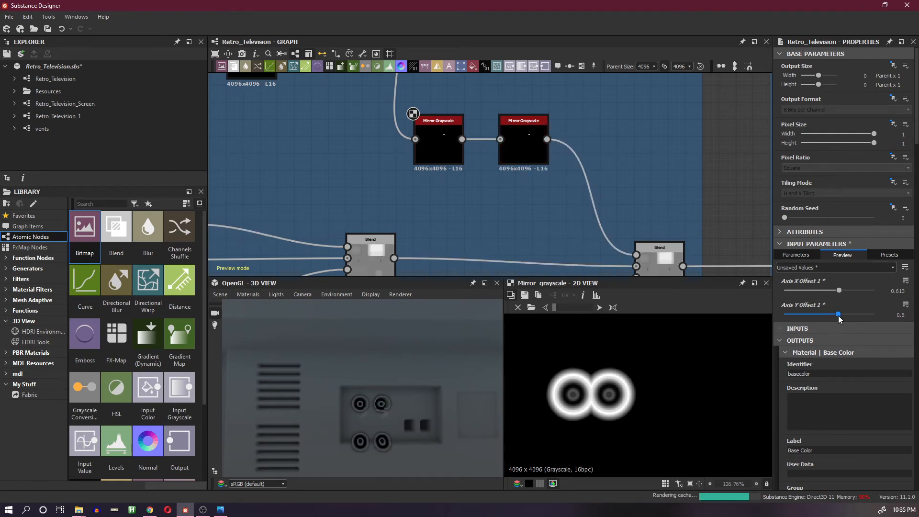
- Fine-tune the vertical spacing of the pins by setting Axis Y Offset 1 to 0.595
{"action": "left_click", "coordinate": [902, 315]}
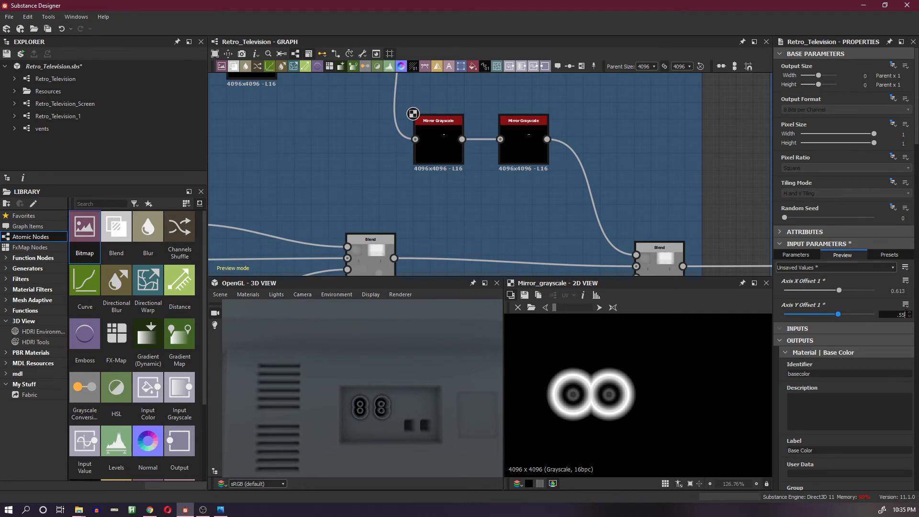
{"action": "type", "text": ".55"}
{"action": "key", "text": "Return"}
{"action": "key", "text": "Return"}
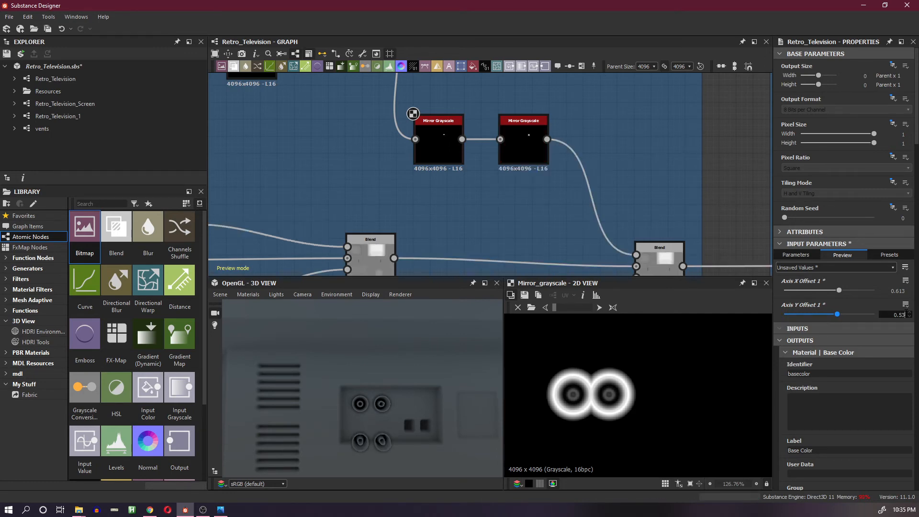
{"action": "key", "text": "Return"}
{"action": "key", "text": "Return"}
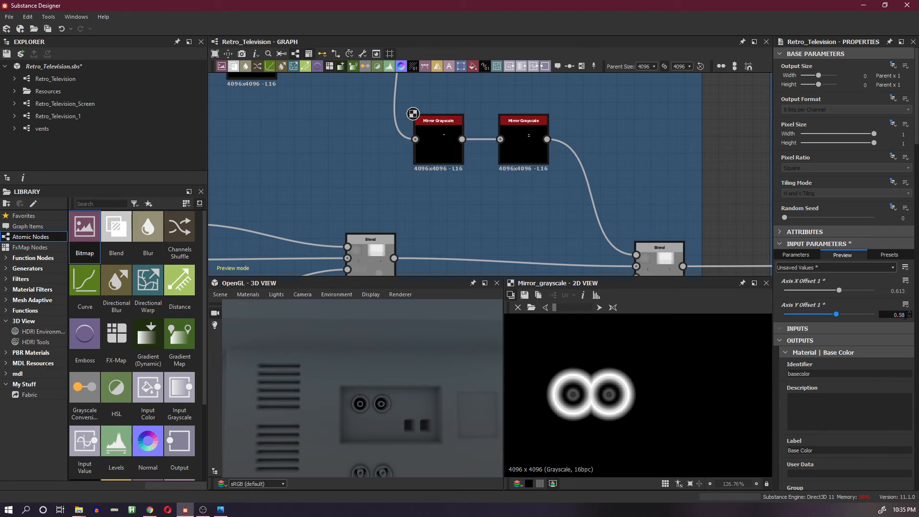
{"action": "key", "text": "Return"}
{"action": "key", "text": "Return"}
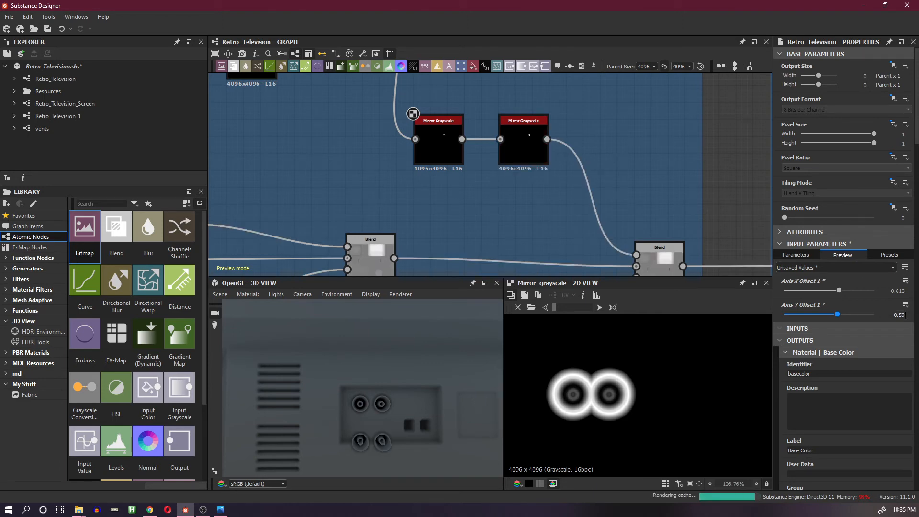
{"action": "key", "text": "Return"}
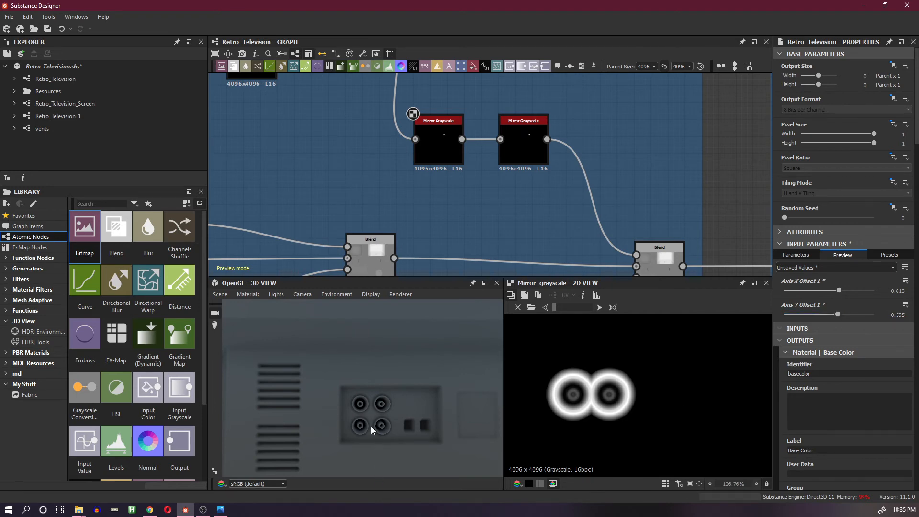
- Inspect the round pin sockets on the television's rear panel in the 3D preview and the final Television Pins Blend output
{"action": "scroll", "coordinate": [373, 427], "scroll_direction": "up", "scroll_amount": 2}
{"action": "scroll", "coordinate": [398, 429], "scroll_direction": "up", "scroll_amount": 3}
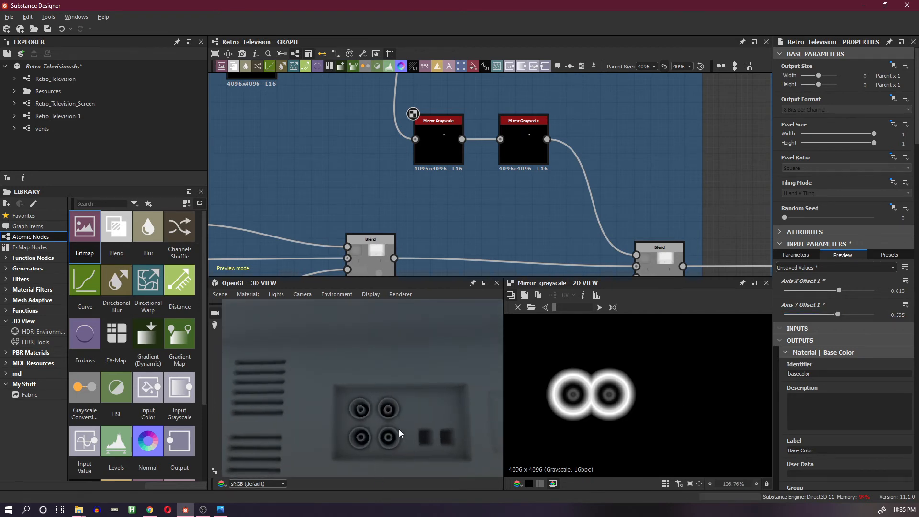
{"action": "scroll", "coordinate": [407, 385], "scroll_direction": "down", "scroll_amount": 5}
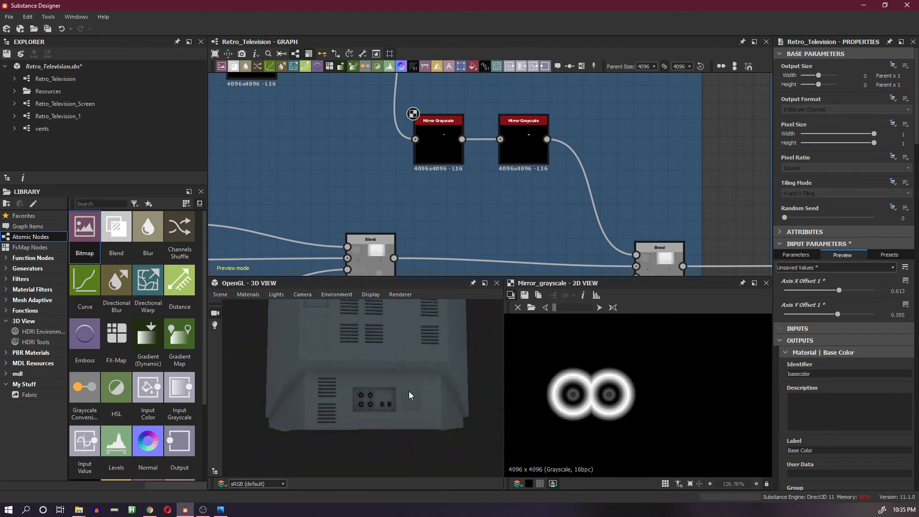
{"action": "mouse_move", "coordinate": [399, 411]}
{"action": "left_mouse_down"}
{"action": "mouse_move", "coordinate": [378, 412]}
{"action": "mouse_move", "coordinate": [416, 426]}
{"action": "mouse_move", "coordinate": [404, 428]}
{"action": "left_mouse_up"}
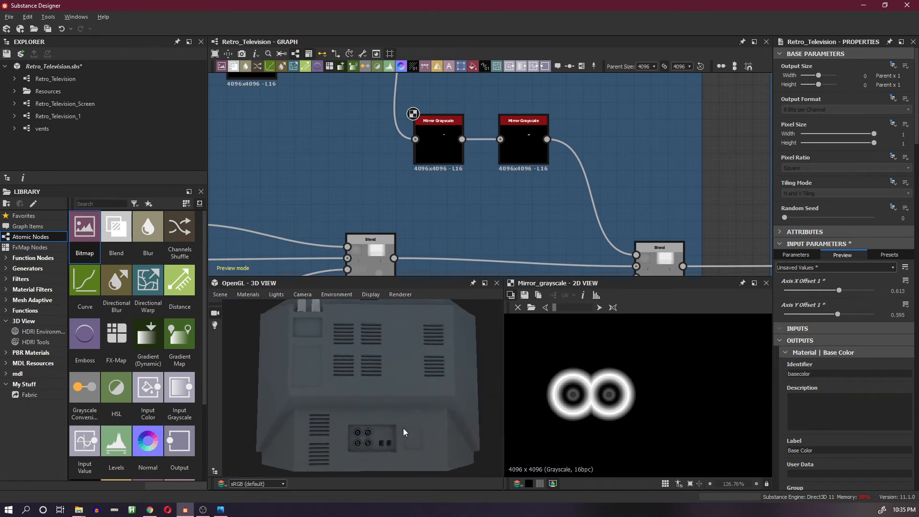
{"action": "left_click", "coordinate": [655, 273]}
{"action": "scroll", "coordinate": [414, 433], "scroll_direction": "up", "scroll_amount": 3}
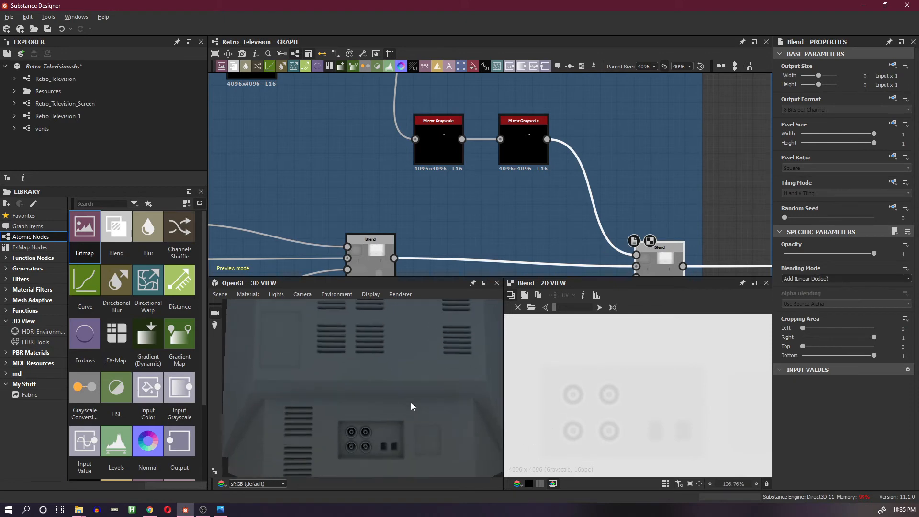
{"action": "middle_click_drag", "start_coordinate": [410, 402], "coordinate": [384, 377]}
{"action": "scroll", "coordinate": [384, 378], "scroll_direction": "up", "scroll_amount": 4}
{"action": "left_click_drag", "start_coordinate": [381, 387], "coordinate": [383, 397]}
- Compare the output of the pins opacity mask's last Mirror Grayscale node with the final Television Pins Blend
{"action": "scroll", "coordinate": [648, 175], "scroll_direction": "down", "scroll_amount": 3}
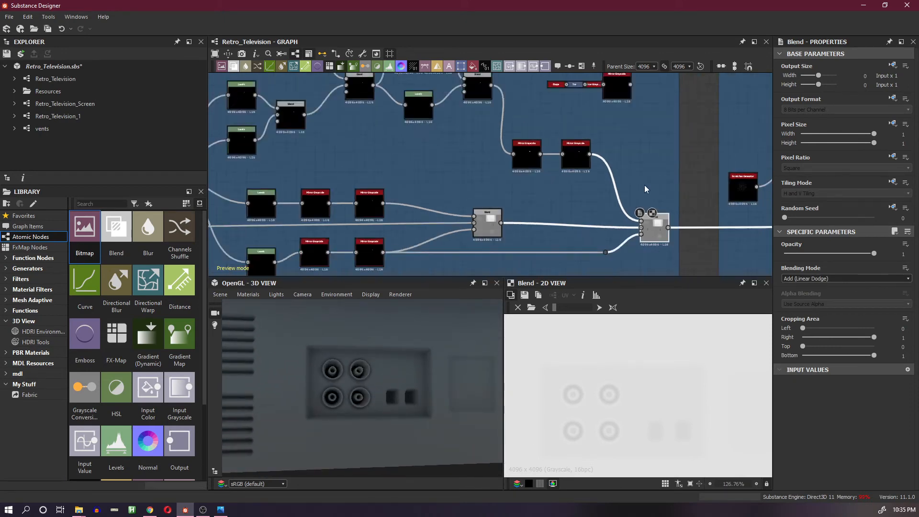
{"action": "scroll", "coordinate": [645, 188], "scroll_direction": "down", "scroll_amount": 2}
{"action": "scroll", "coordinate": [610, 119], "scroll_direction": "up", "scroll_amount": 6}
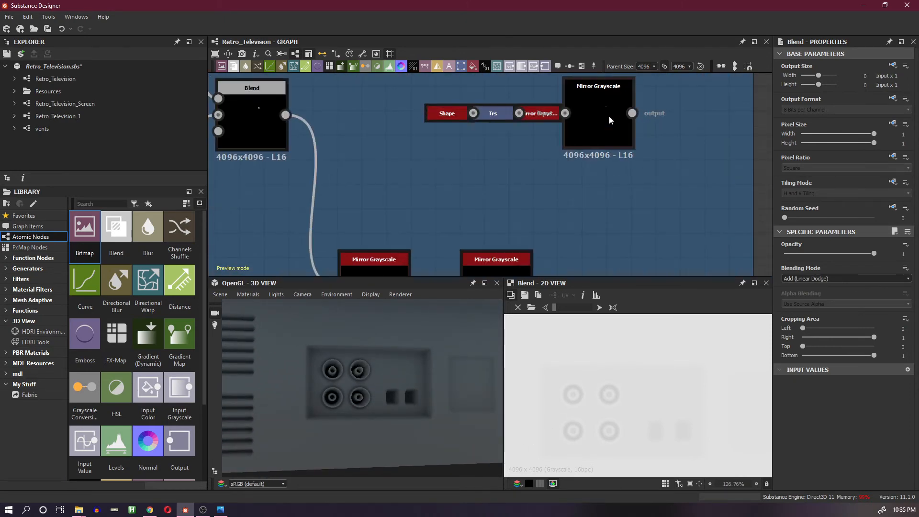
{"action": "double_click", "coordinate": [609, 117]}
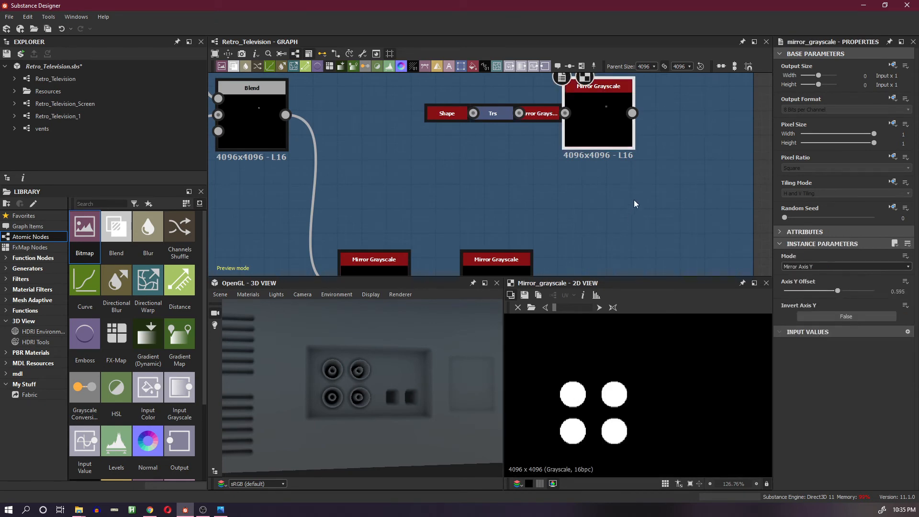
{"action": "scroll", "coordinate": [634, 200], "scroll_direction": "down", "scroll_amount": 4}
{"action": "scroll", "coordinate": [611, 142], "scroll_direction": "up", "scroll_amount": 2}
{"action": "double_click", "coordinate": [628, 266]}
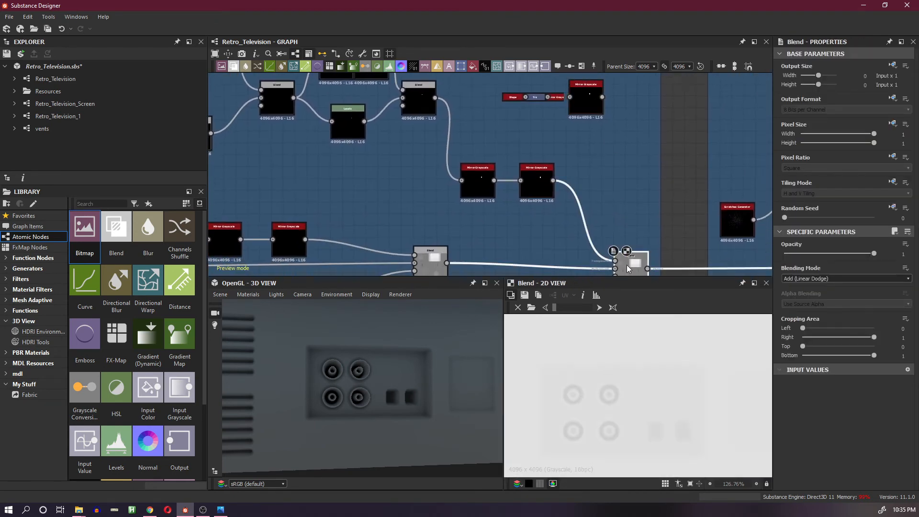
- Examine the rear sockets, vents and the two bulb-shaped parts on the television's back in the 3D preview
{"action": "left_click_drag", "start_coordinate": [415, 381], "coordinate": [375, 376]}
{"action": "scroll", "coordinate": [375, 372], "scroll_direction": "up", "scroll_amount": 4}
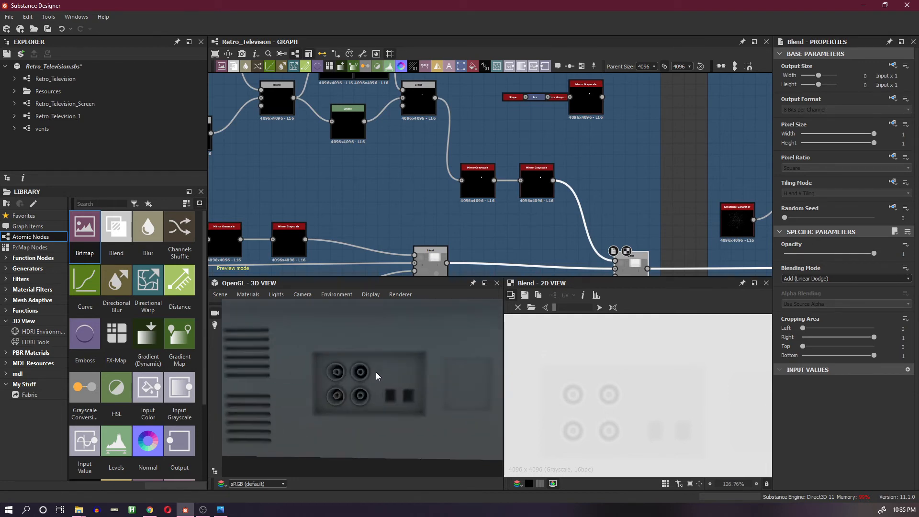
{"action": "scroll", "coordinate": [381, 372], "scroll_direction": "down", "scroll_amount": 2}
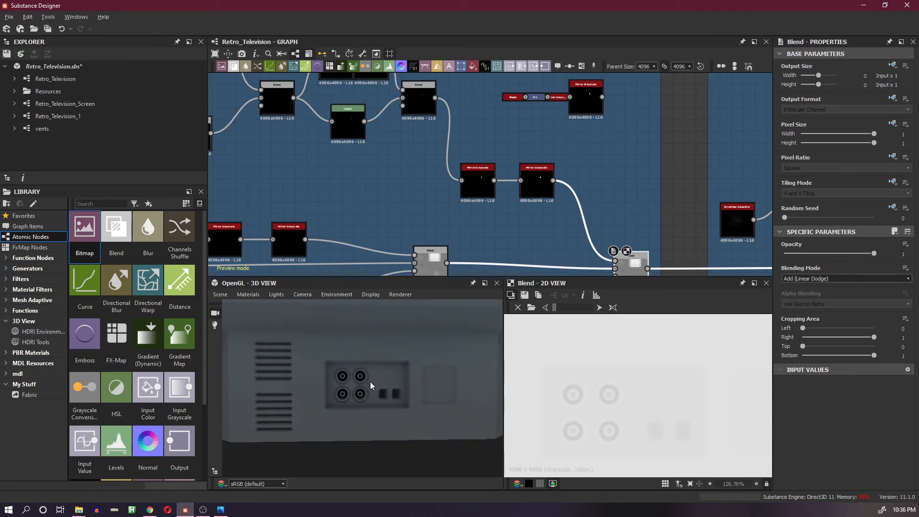
{"action": "scroll", "coordinate": [345, 364], "scroll_direction": "down", "scroll_amount": 3}
{"action": "left_click_drag", "start_coordinate": [404, 382], "coordinate": [349, 375]}
{"action": "scroll", "coordinate": [350, 375], "scroll_direction": "up", "scroll_amount": 5}
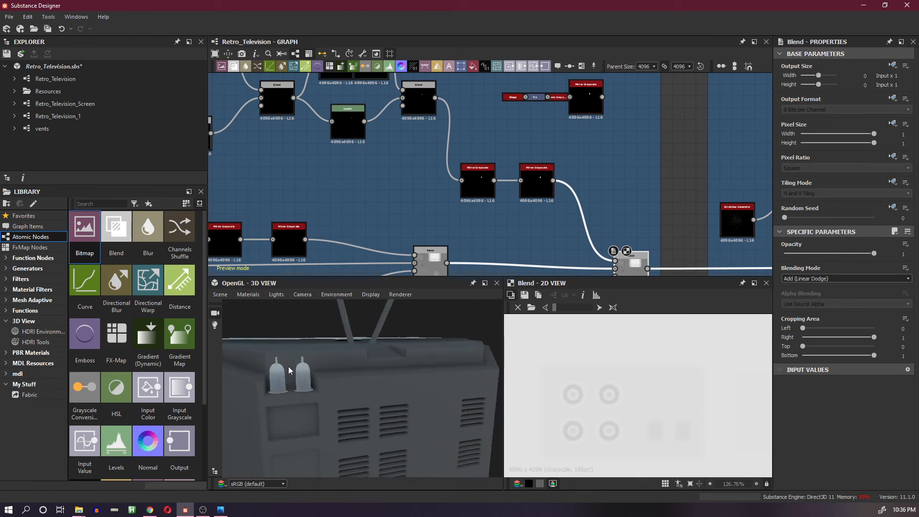
{"action": "scroll", "coordinate": [471, 171], "scroll_direction": "down", "scroll_amount": 4}
{"action": "scroll", "coordinate": [268, 367], "scroll_direction": "up", "scroll_amount": 5}
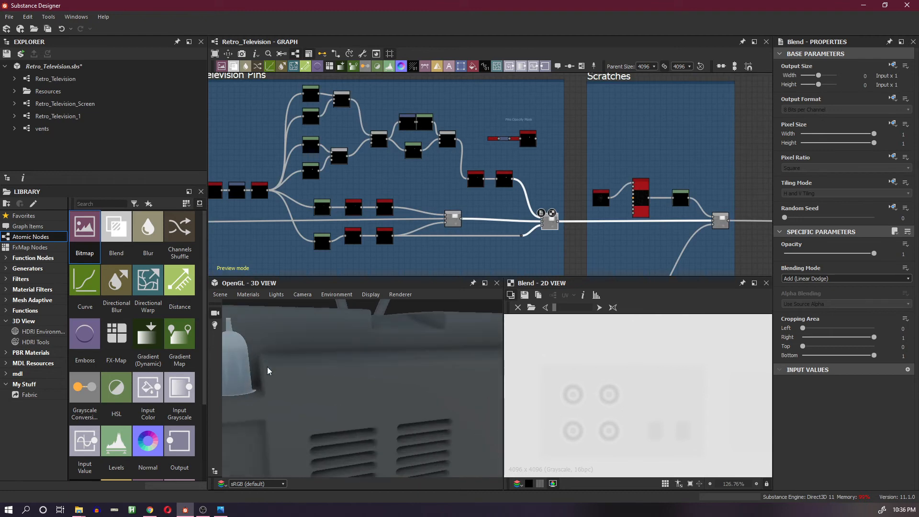
{"action": "left_click_drag", "start_coordinate": [267, 367], "coordinate": [364, 369]}
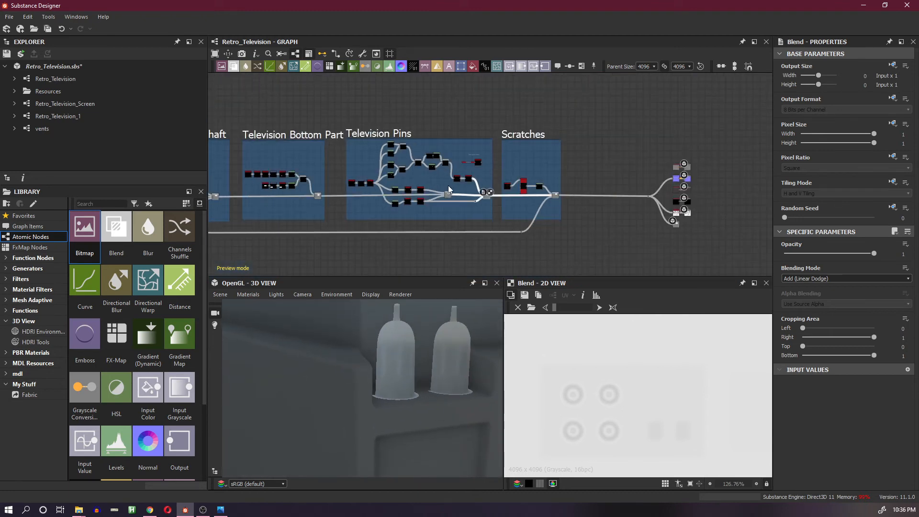
- Insert a Blend node on the output link of the last mask Blend below the UV Shells Mask frame
{"action": "scroll", "coordinate": [449, 187], "scroll_direction": "down", "scroll_amount": 6}
{"action": "scroll", "coordinate": [467, 181], "scroll_direction": "down", "scroll_amount": 2}
{"action": "middle_click_drag", "start_coordinate": [398, 191], "coordinate": [654, 180]}
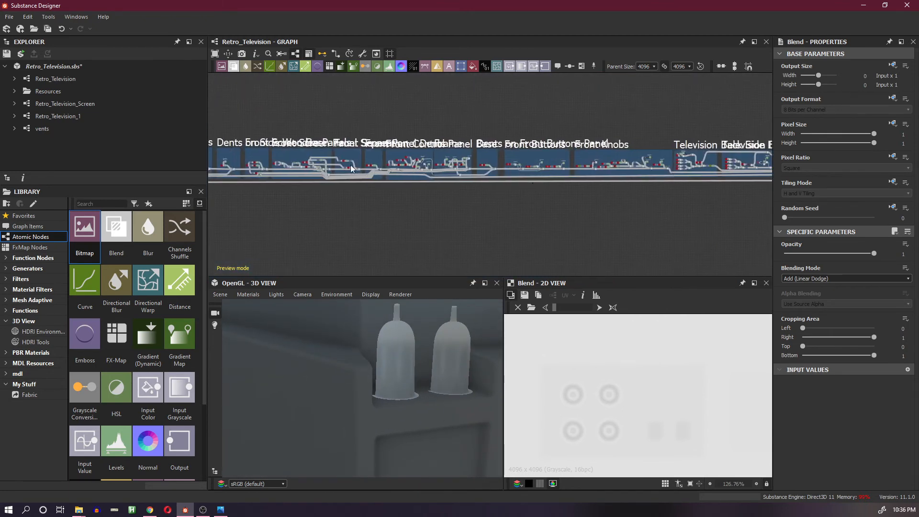
{"action": "middle_click_drag", "start_coordinate": [288, 164], "coordinate": [588, 168]}
{"action": "middle_click_drag", "start_coordinate": [386, 185], "coordinate": [539, 174]}
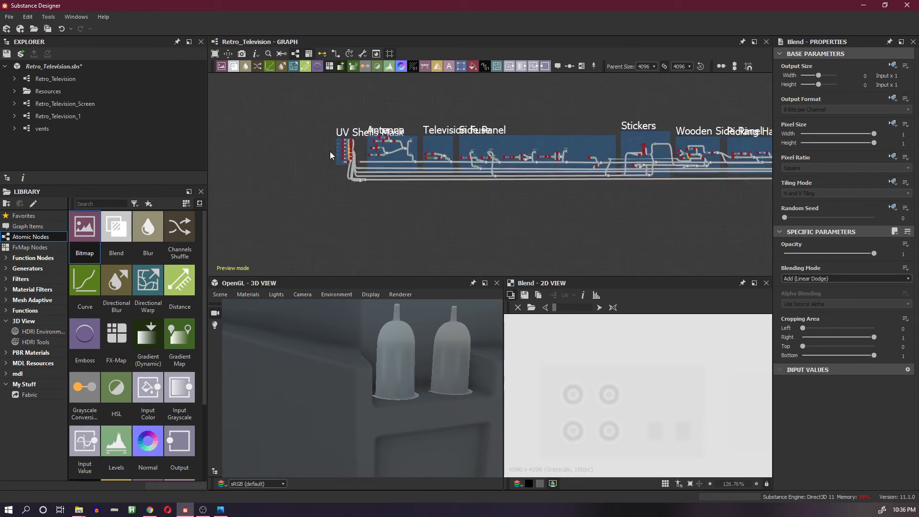
{"action": "scroll", "coordinate": [383, 163], "scroll_direction": "up", "scroll_amount": 5}
{"action": "scroll", "coordinate": [360, 113], "scroll_direction": "down", "scroll_amount": 3}
{"action": "scroll", "coordinate": [435, 203], "scroll_direction": "up", "scroll_amount": 5}
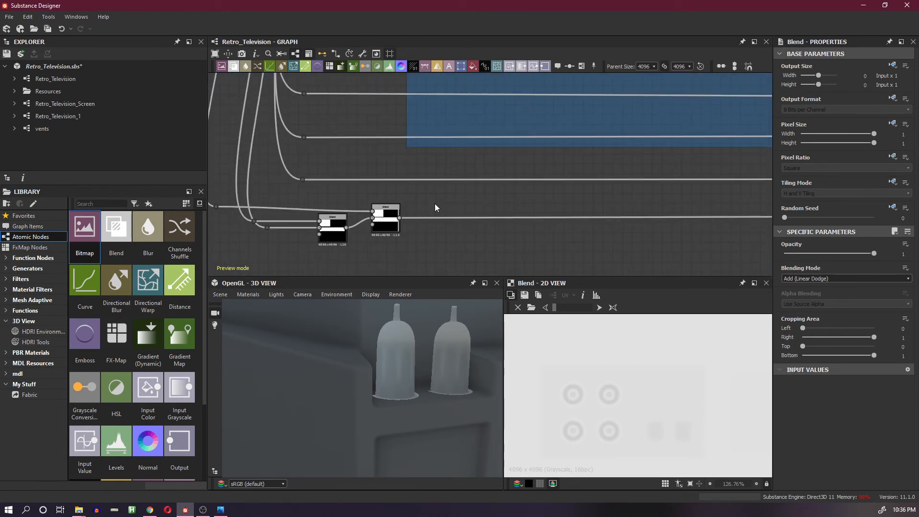
{"action": "right_click", "coordinate": [479, 234]}
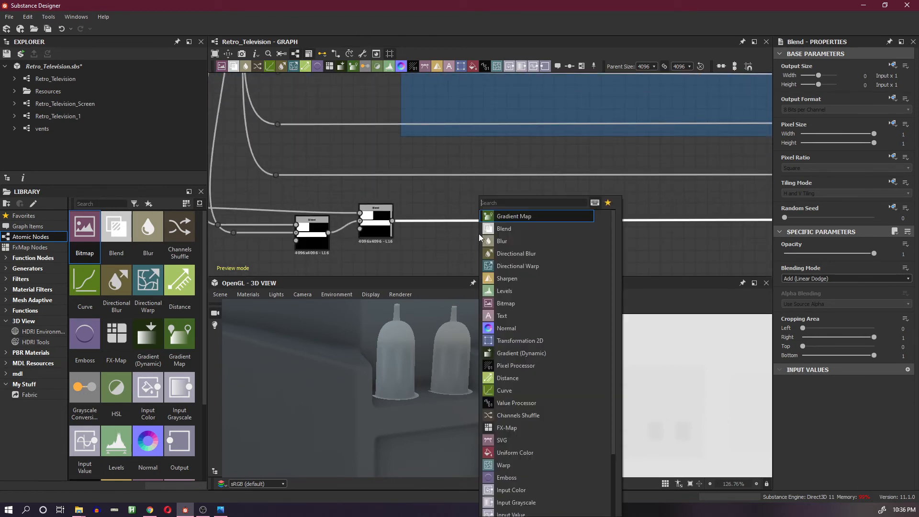
{"action": "left_click", "coordinate": [476, 230]}
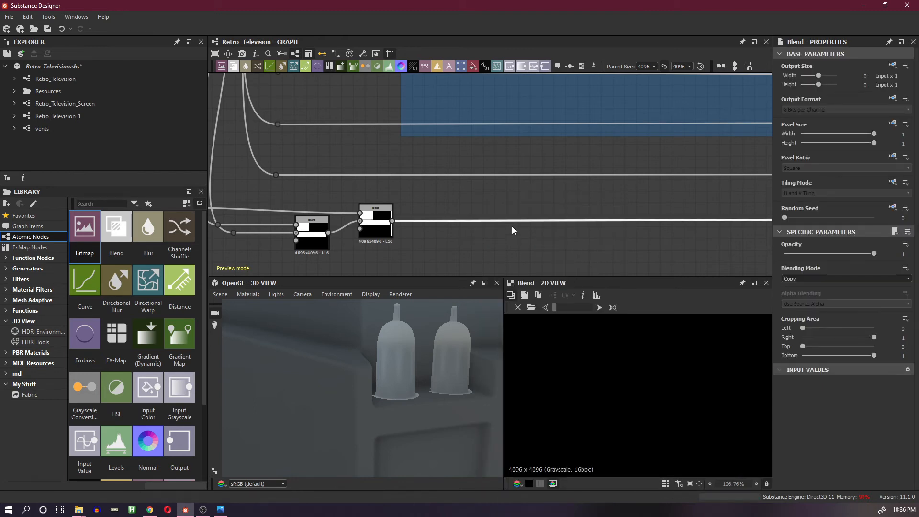
- Move the new Blend node from far along the mask link back beside the two mask Blends near the UV Shells Mask frame
{"action": "scroll", "coordinate": [573, 236], "scroll_direction": "down", "scroll_amount": 6}
{"action": "middle_click_drag", "start_coordinate": [696, 238], "coordinate": [378, 229]}
{"action": "middle_click_drag", "start_coordinate": [518, 229], "coordinate": [265, 223]}
{"action": "scroll", "coordinate": [626, 221], "scroll_direction": "up", "scroll_amount": 2}
{"action": "scroll", "coordinate": [626, 221], "scroll_direction": "up", "scroll_amount": 3}
{"action": "left_click_drag", "start_coordinate": [633, 211], "coordinate": [302, 213]}
{"action": "scroll", "coordinate": [329, 226], "scroll_direction": "down", "scroll_amount": 2}
{"action": "middle_click_drag", "start_coordinate": [302, 213], "coordinate": [717, 201]}
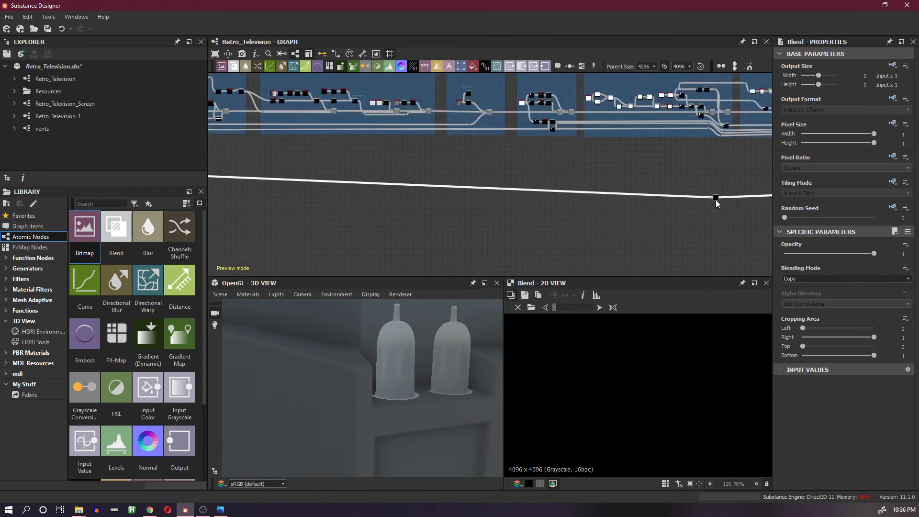
{"action": "left_click_drag", "start_coordinate": [716, 201], "coordinate": [328, 178]}
{"action": "middle_click_drag", "start_coordinate": [328, 177], "coordinate": [564, 199]}
{"action": "left_click_drag", "start_coordinate": [564, 198], "coordinate": [293, 193]}
{"action": "middle_click_drag", "start_coordinate": [293, 194], "coordinate": [667, 191]}
{"action": "left_click_drag", "start_coordinate": [667, 192], "coordinate": [271, 181]}
{"action": "middle_click_drag", "start_coordinate": [271, 181], "coordinate": [497, 193]}
{"action": "scroll", "coordinate": [490, 182], "scroll_direction": "up", "scroll_amount": 1}
{"action": "left_click_drag", "start_coordinate": [497, 193], "coordinate": [466, 168]}
{"action": "scroll", "coordinate": [490, 184], "scroll_direction": "up", "scroll_amount": 8}
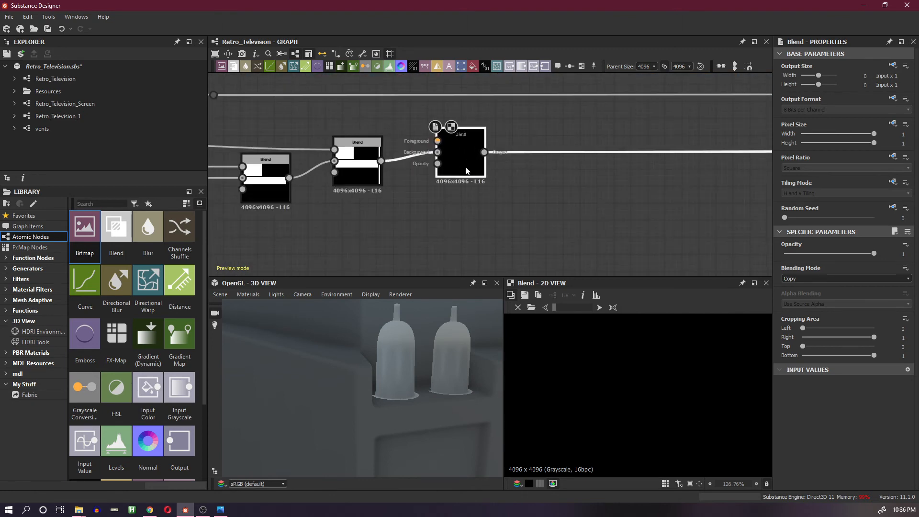
- Connect the circular UV shell mask through a dot node to the foreground input of the new Blend
{"action": "scroll", "coordinate": [466, 166], "scroll_direction": "down", "scroll_amount": 6}
{"action": "middle_click_drag", "start_coordinate": [426, 145], "coordinate": [485, 238]}
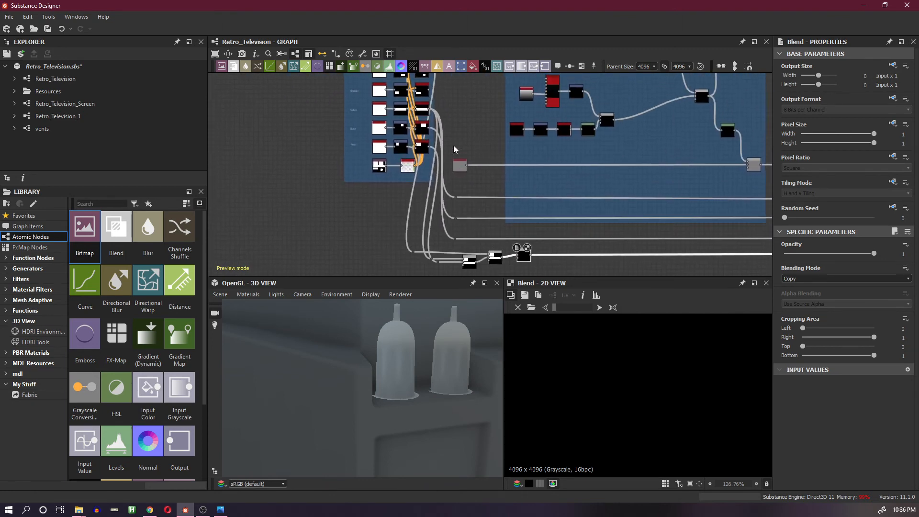
{"action": "middle_click_drag", "start_coordinate": [453, 150], "coordinate": [474, 95]}
{"action": "scroll", "coordinate": [419, 142], "scroll_direction": "up", "scroll_amount": 3}
{"action": "scroll", "coordinate": [478, 186], "scroll_direction": "down", "scroll_amount": 1}
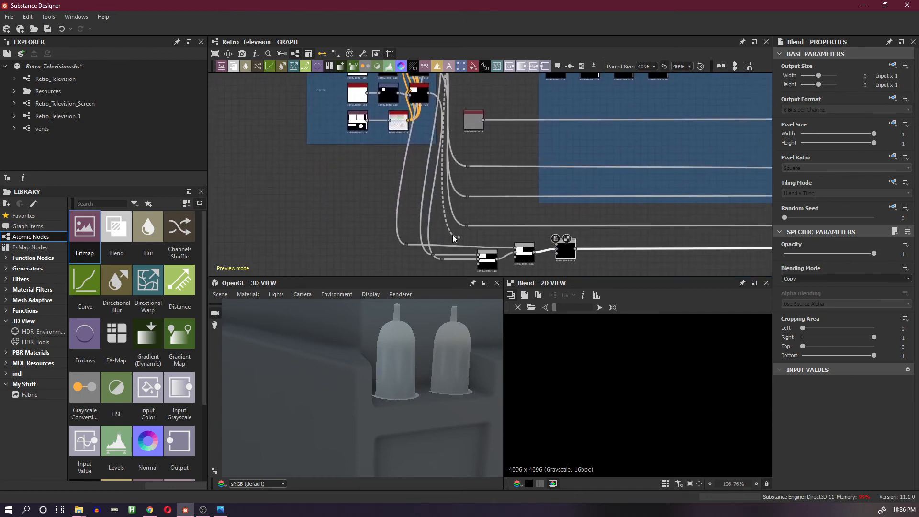
{"action": "left_click_drag", "start_coordinate": [454, 238], "coordinate": [489, 270]}
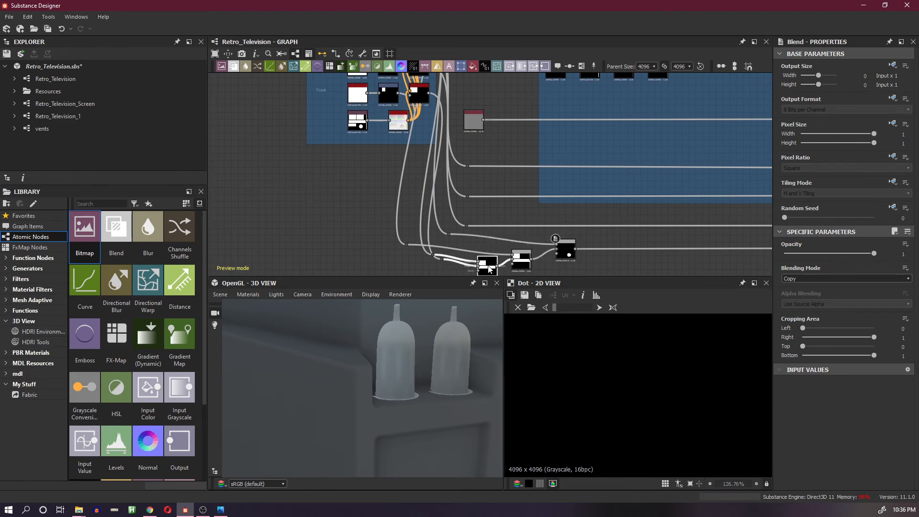
- Preview the new mask Blend and set its blending mode to Add (Linear Dodge)
{"action": "scroll", "coordinate": [574, 256], "scroll_direction": "up", "scroll_amount": 4}
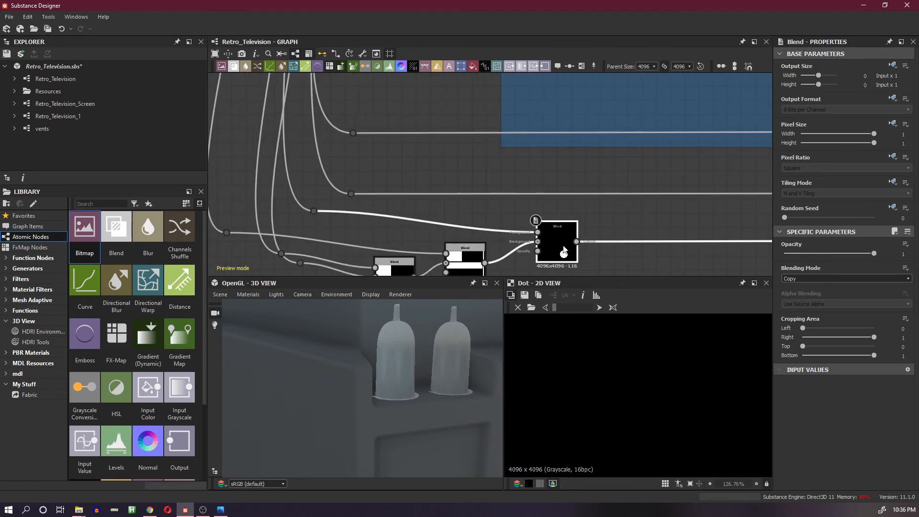
{"action": "double_click", "coordinate": [570, 254]}
{"action": "left_click", "coordinate": [819, 279]}
{"action": "left_click", "coordinate": [819, 292]}
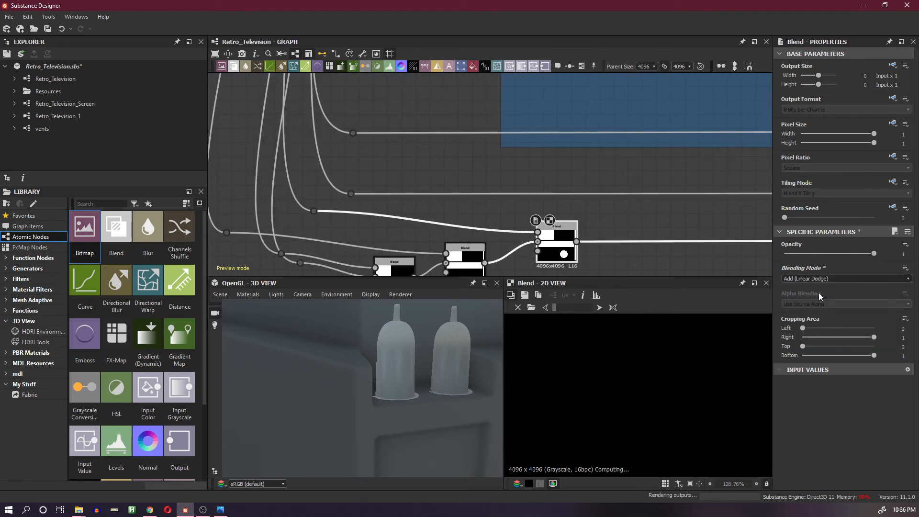
- Examine the two bulb-shaped parts and the rear pin sockets on the television's back in the 3D preview
{"action": "scroll", "coordinate": [433, 332], "scroll_direction": "up", "scroll_amount": 5}
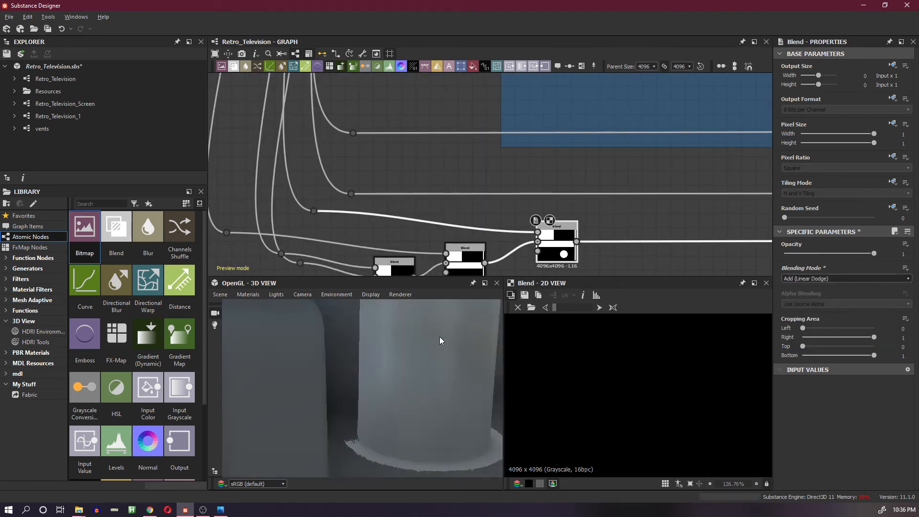
{"action": "left_click_drag", "start_coordinate": [426, 350], "coordinate": [412, 349]}
{"action": "right_click_drag", "start_coordinate": [356, 377], "coordinate": [354, 433]}
{"action": "right_click_drag", "start_coordinate": [343, 364], "coordinate": [343, 405]}
{"action": "left_click_drag", "start_coordinate": [342, 379], "coordinate": [358, 377]}
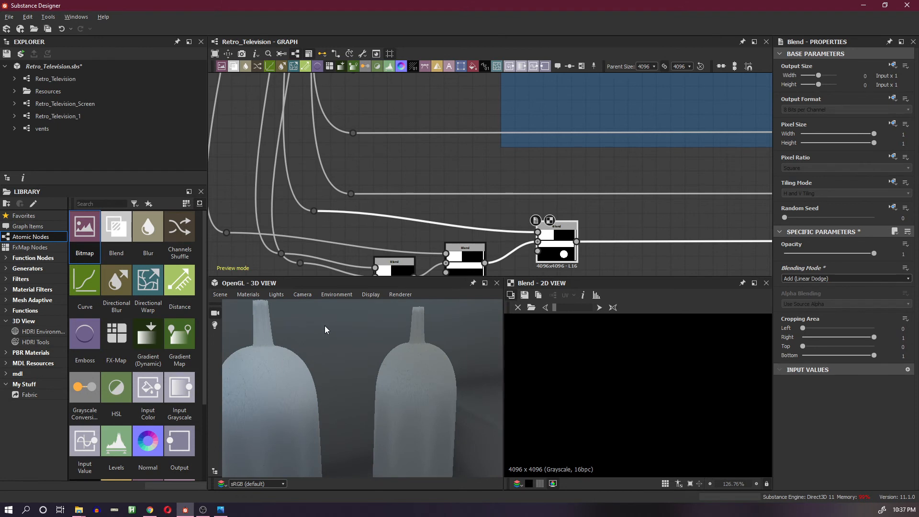
{"action": "scroll", "coordinate": [325, 326], "scroll_direction": "down", "scroll_amount": 5}
{"action": "left_click_drag", "start_coordinate": [326, 331], "coordinate": [392, 338]}
{"action": "scroll", "coordinate": [410, 341], "scroll_direction": "down", "scroll_amount": 3}
{"action": "middle_click_drag", "start_coordinate": [370, 442], "coordinate": [361, 377]}
{"action": "scroll", "coordinate": [358, 355], "scroll_direction": "up", "scroll_amount": 5}
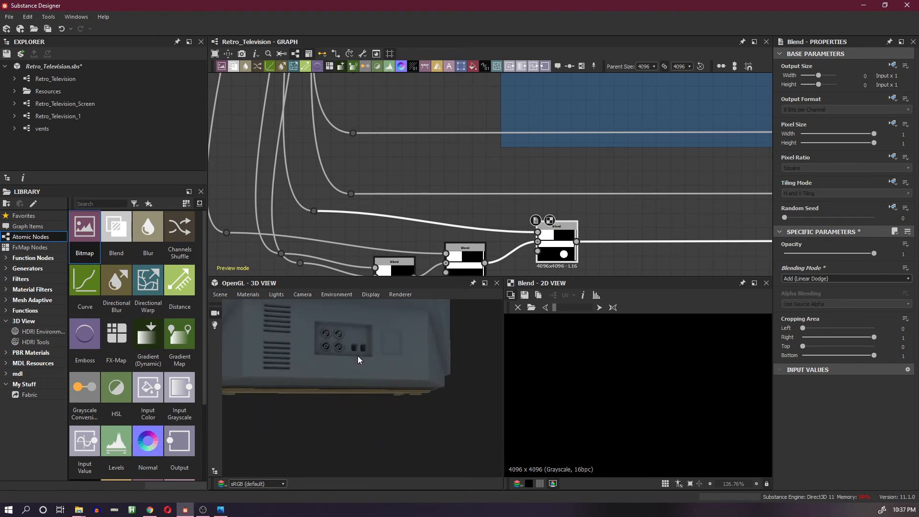
{"action": "middle_click_drag", "start_coordinate": [331, 313], "coordinate": [354, 375]}
{"action": "scroll", "coordinate": [348, 373], "scroll_direction": "up", "scroll_amount": 3}
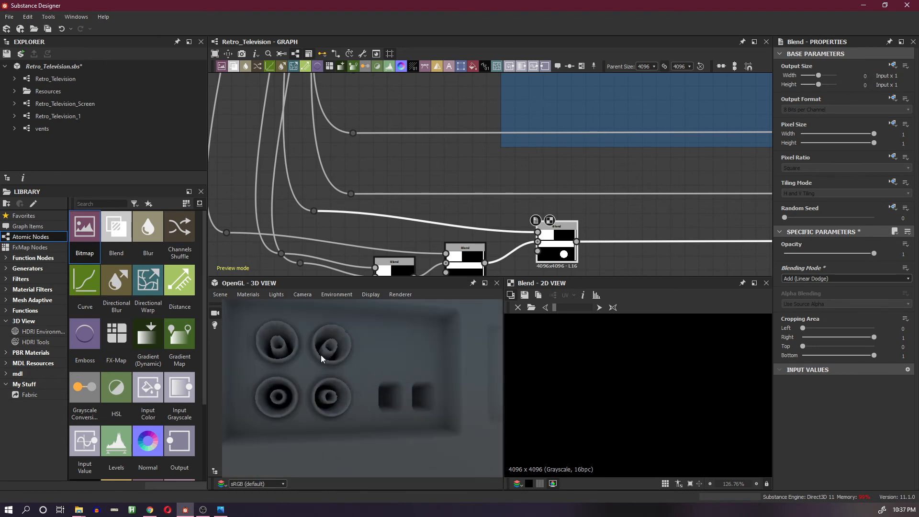
- Review the graph's frames and locate the pins opacity mask's last Mirror Grayscale node in the Television Pins frame
{"action": "scroll", "coordinate": [573, 205], "scroll_direction": "down", "scroll_amount": 10}
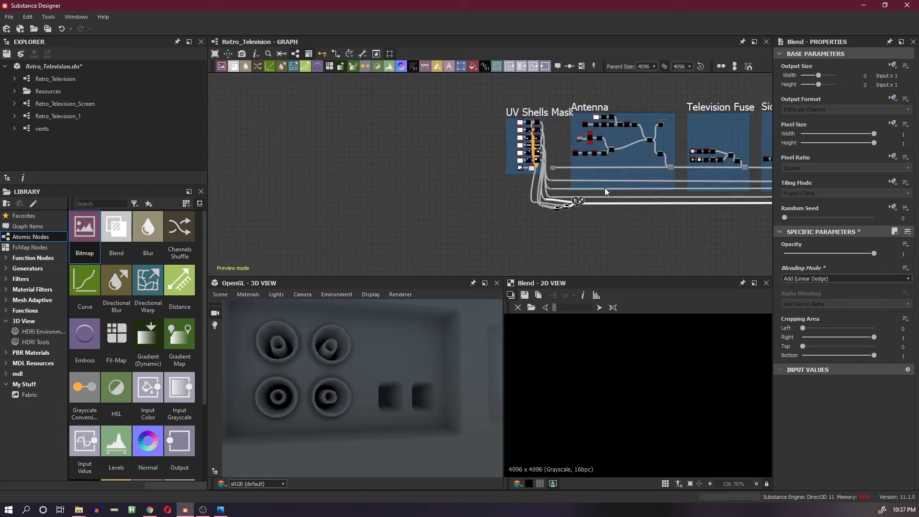
{"action": "middle_click_drag", "start_coordinate": [717, 176], "coordinate": [489, 185]}
{"action": "scroll", "coordinate": [670, 139], "scroll_direction": "up", "scroll_amount": 2}
{"action": "middle_click_drag", "start_coordinate": [670, 140], "coordinate": [687, 209]}
{"action": "scroll", "coordinate": [687, 209], "scroll_direction": "down", "scroll_amount": 2}
{"action": "middle_click_drag", "start_coordinate": [547, 189], "coordinate": [536, 187]}
{"action": "scroll", "coordinate": [665, 153], "scroll_direction": "up", "scroll_amount": 5}
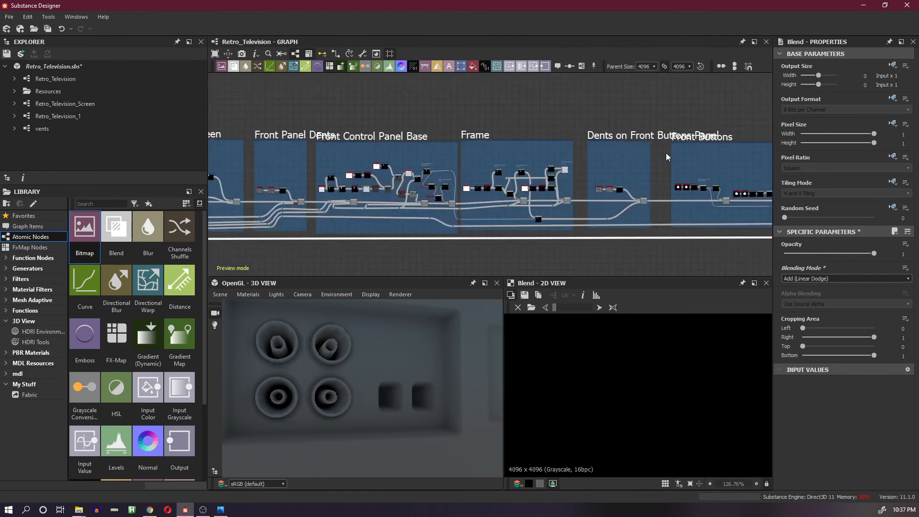
{"action": "middle_click_drag", "start_coordinate": [290, 175], "coordinate": [838, 141]}
{"action": "scroll", "coordinate": [519, 159], "scroll_direction": "up", "scroll_amount": 2}
{"action": "middle_click_drag", "start_coordinate": [404, 151], "coordinate": [644, 149]}
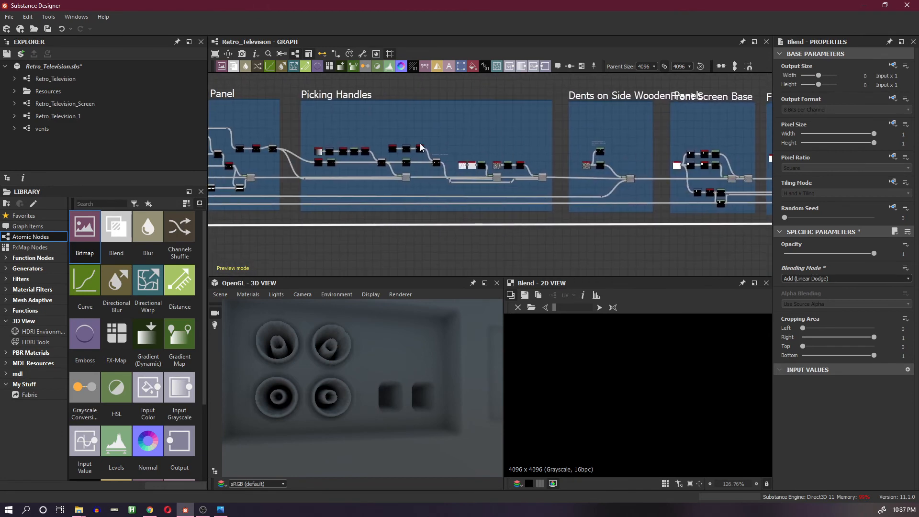
{"action": "mouse_move", "coordinate": [210, 135]}
{"action": "middle_mouse_down"}
{"action": "mouse_move", "coordinate": [432, 136]}
{"action": "mouse_move", "coordinate": [108, 132]}
{"action": "middle_mouse_up"}
{"action": "middle_click_drag", "start_coordinate": [579, 133], "coordinate": [124, 148]}
{"action": "middle_click_drag", "start_coordinate": [577, 160], "coordinate": [193, 148]}
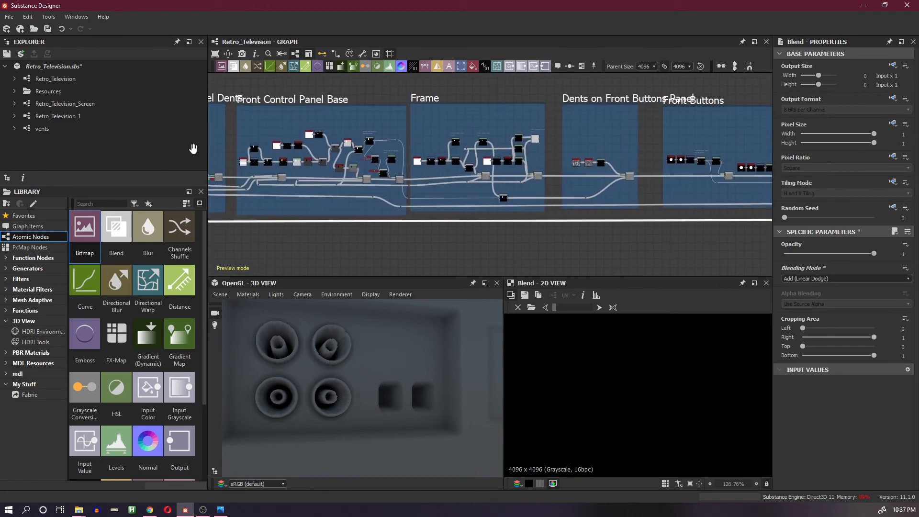
{"action": "middle_click_drag", "start_coordinate": [556, 146], "coordinate": [223, 141]}
{"action": "mouse_move", "coordinate": [585, 135]}
{"action": "middle_mouse_down"}
{"action": "mouse_move", "coordinate": [243, 138]}
{"action": "mouse_move", "coordinate": [256, 141]}
{"action": "middle_mouse_up"}
{"action": "middle_click_drag", "start_coordinate": [492, 143], "coordinate": [442, 143]}
{"action": "scroll", "coordinate": [533, 141], "scroll_direction": "up", "scroll_amount": 6}
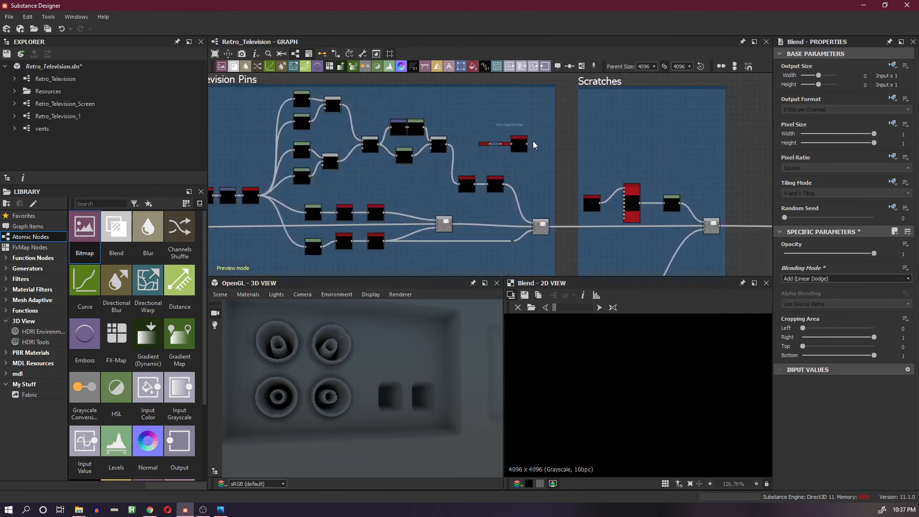
{"action": "left_click", "coordinate": [508, 154]}
- Insert a Blend node on the mask link feeding the final Scratches Blend and set its mode to Add (Linear Dodge)
{"action": "scroll", "coordinate": [509, 155], "scroll_direction": "down", "scroll_amount": 5}
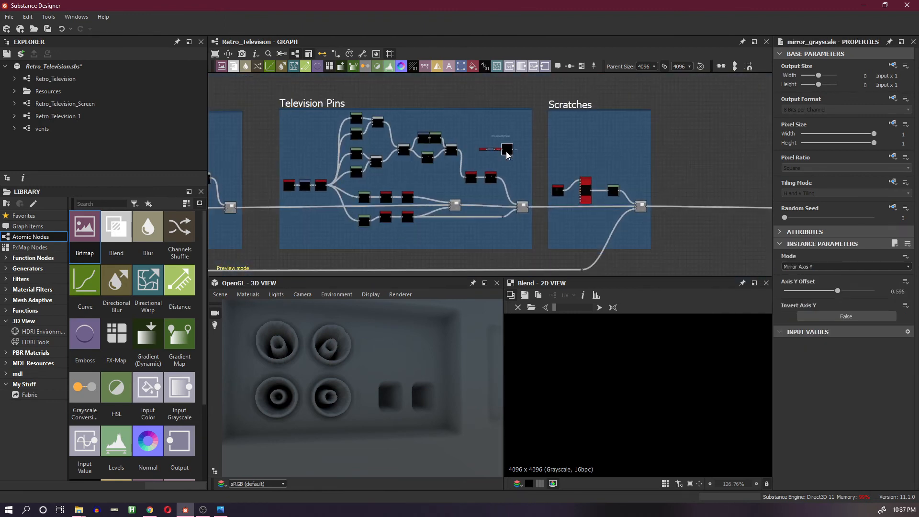
{"action": "middle_click_drag", "start_coordinate": [507, 152], "coordinate": [498, 98]}
{"action": "scroll", "coordinate": [569, 174], "scroll_direction": "up", "scroll_amount": 1}
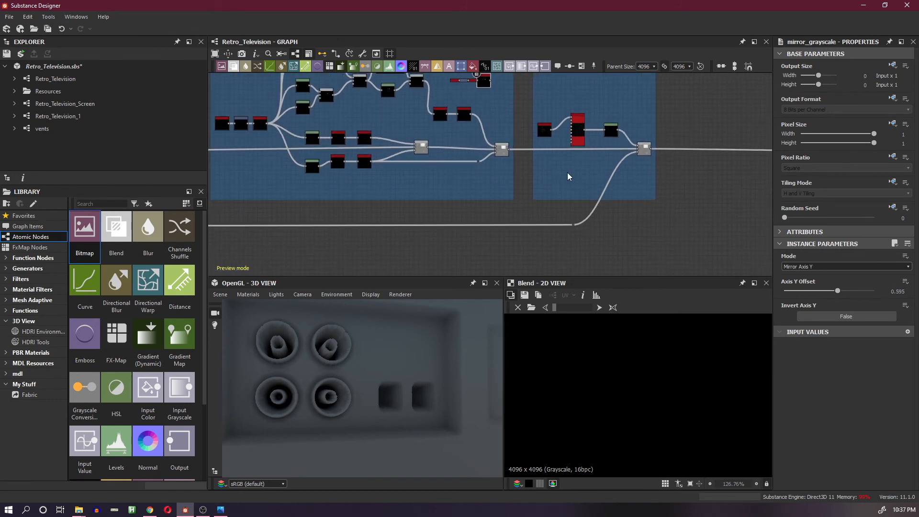
{"action": "left_click_drag", "start_coordinate": [540, 208], "coordinate": [555, 232]}
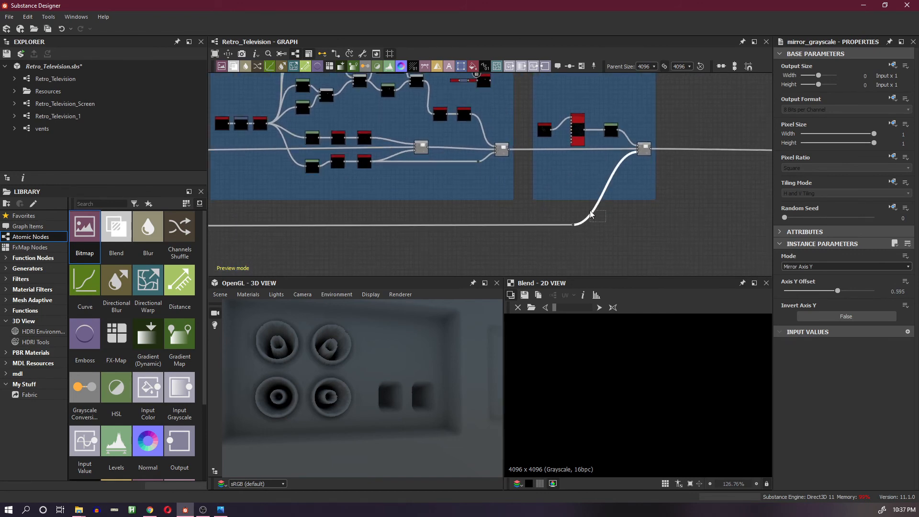
{"action": "key", "text": "space"}
{"action": "left_click", "coordinate": [619, 229]}
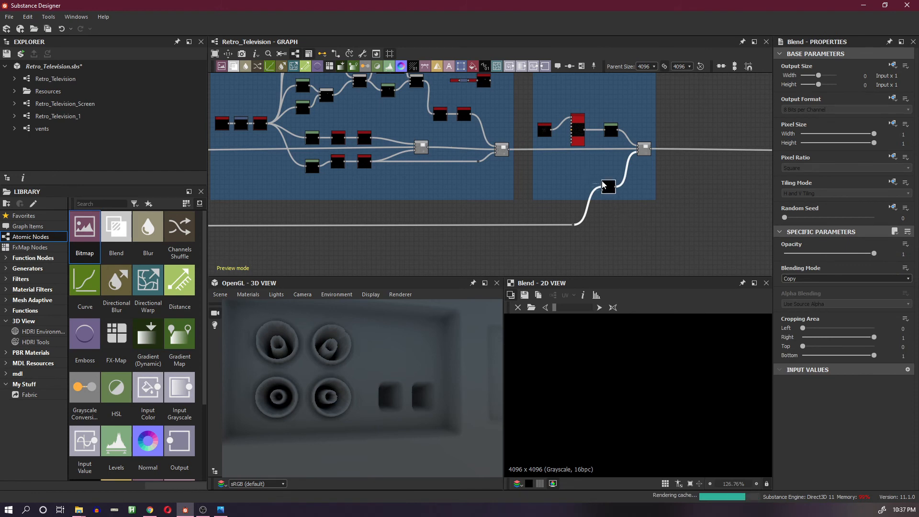
{"action": "scroll", "coordinate": [606, 184], "scroll_direction": "up", "scroll_amount": 2}
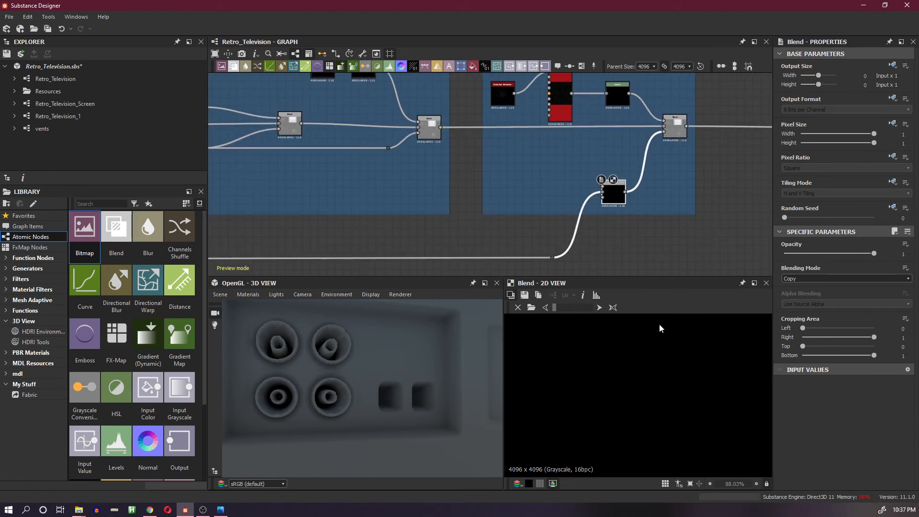
{"action": "scroll", "coordinate": [662, 354], "scroll_direction": "down", "scroll_amount": 10}
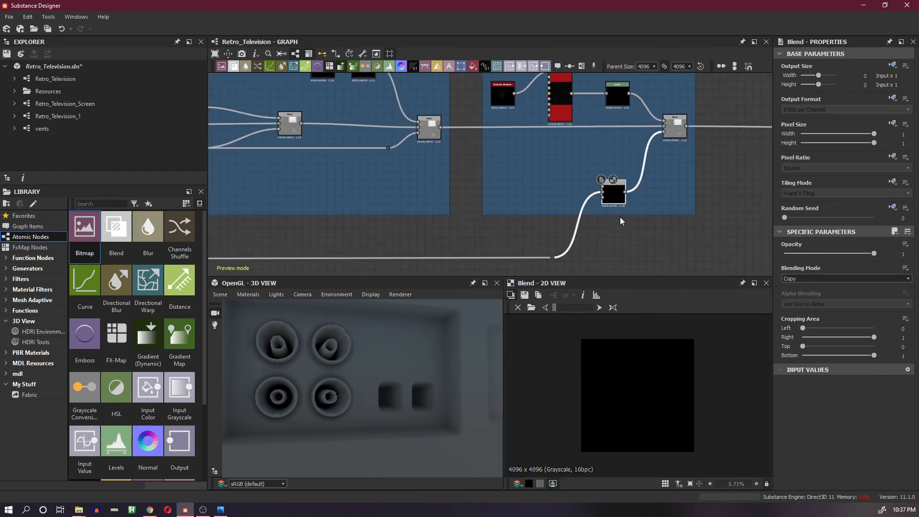
{"action": "left_click", "coordinate": [847, 279]}
{"action": "left_click", "coordinate": [820, 291]}
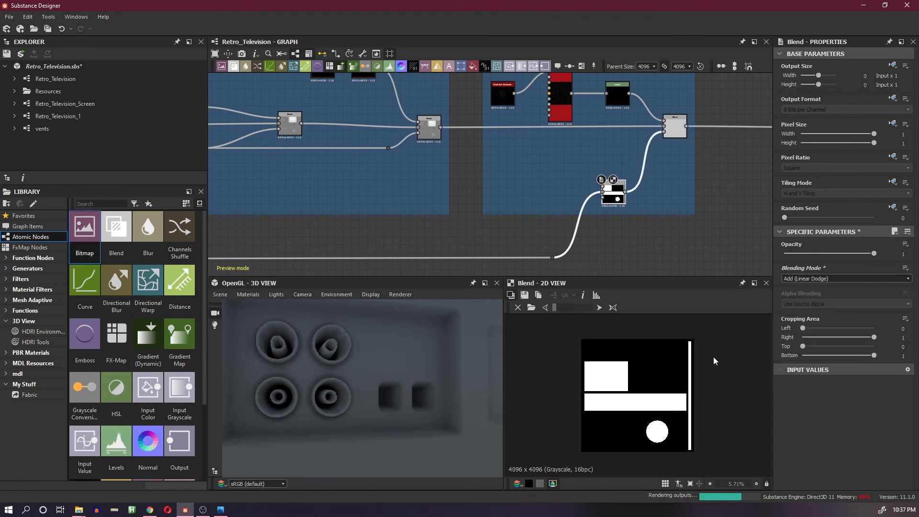
- Connect the pins opacity mask's Mirror Grayscale output through two dot nodes to the new Scratches mask Blend's foreground and preview the Blend
{"action": "middle_click_drag", "start_coordinate": [576, 160], "coordinate": [595, 246]}
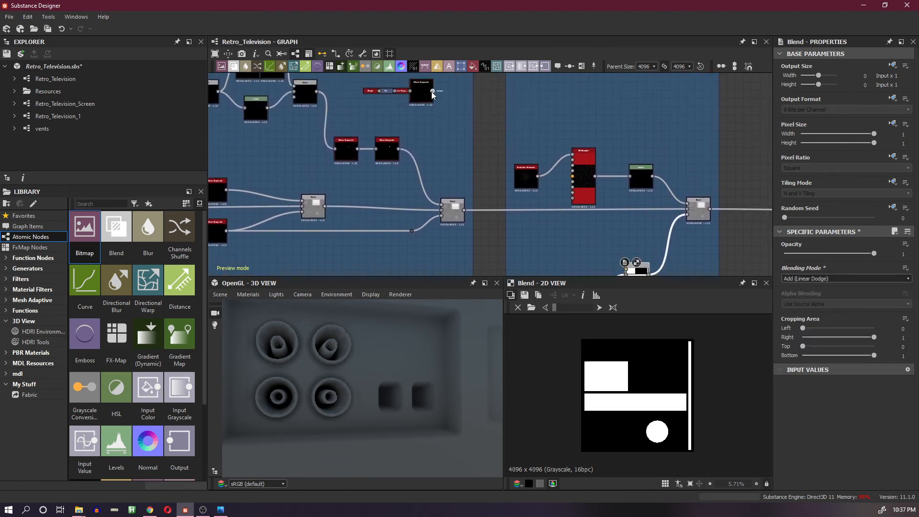
{"action": "left_click", "coordinate": [490, 92], "text": "alt"}
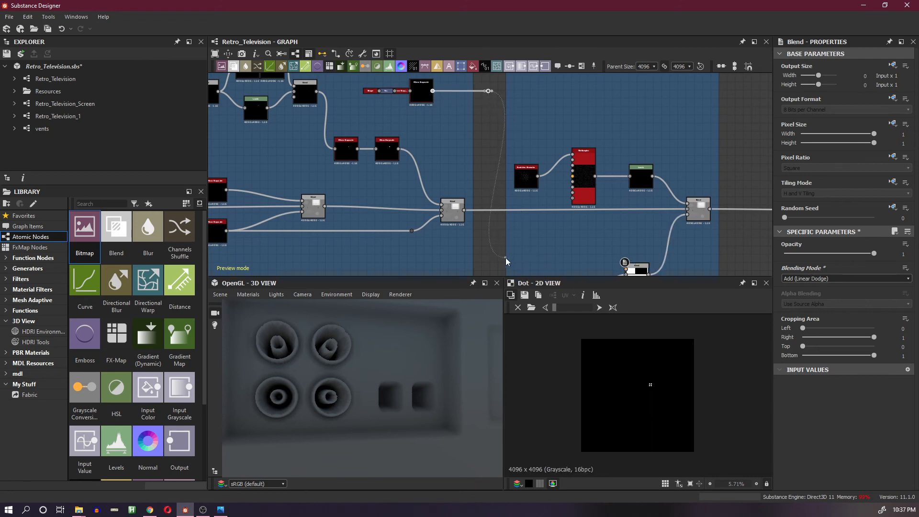
{"action": "left_click", "coordinate": [506, 258], "text": "alt"}
{"action": "left_click", "coordinate": [633, 269]}
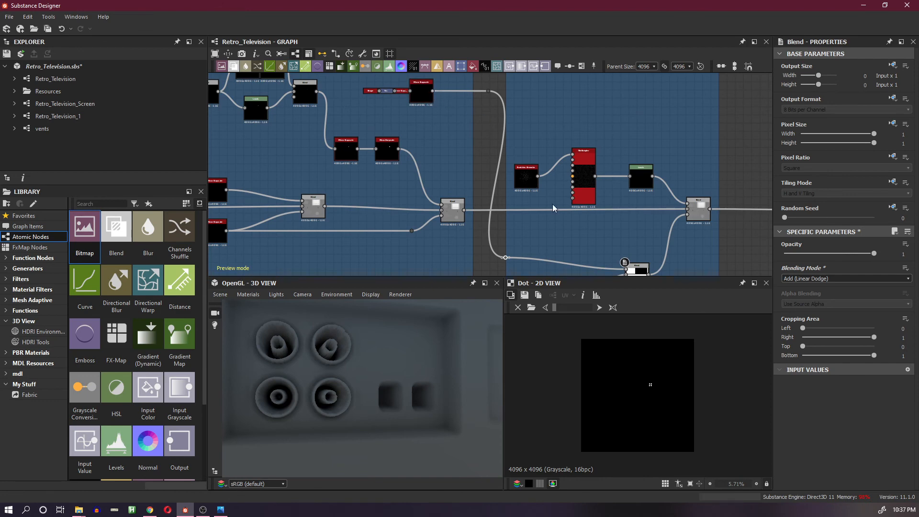
{"action": "scroll", "coordinate": [587, 242], "scroll_direction": "up", "scroll_amount": 1}
{"action": "middle_click_drag", "start_coordinate": [630, 253], "coordinate": [610, 148]}
{"action": "double_click", "coordinate": [636, 187]}
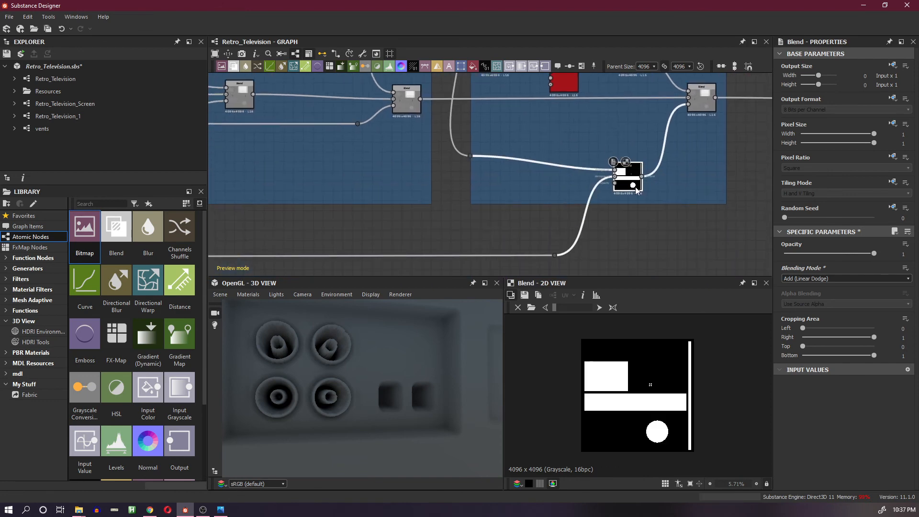
- Inspect the four pin dots in the combined mask, and the rear sockets and whole television in the 3D preview
{"action": "scroll", "coordinate": [658, 388], "scroll_direction": "up", "scroll_amount": 3}
{"action": "scroll", "coordinate": [657, 383], "scroll_direction": "up", "scroll_amount": 6}
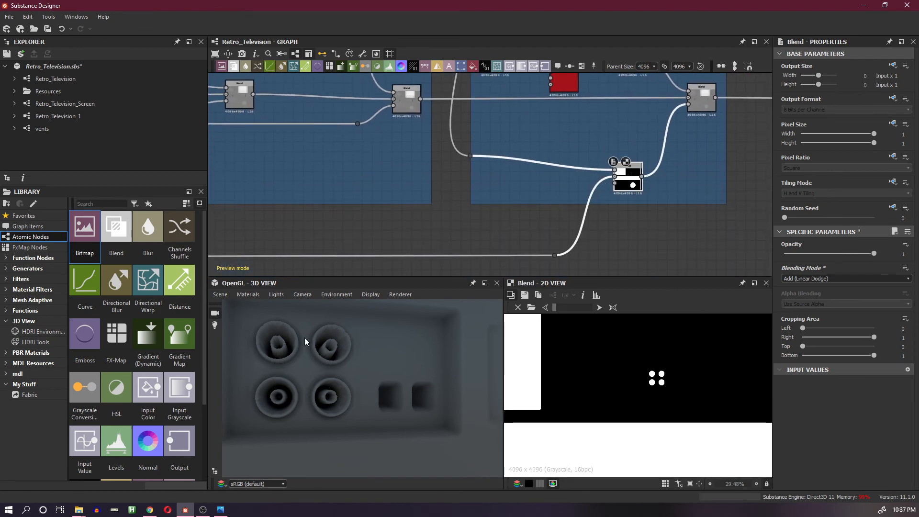
{"action": "scroll", "coordinate": [345, 344], "scroll_direction": "up", "scroll_amount": 3}
{"action": "scroll", "coordinate": [345, 344], "scroll_direction": "down", "scroll_amount": 6}
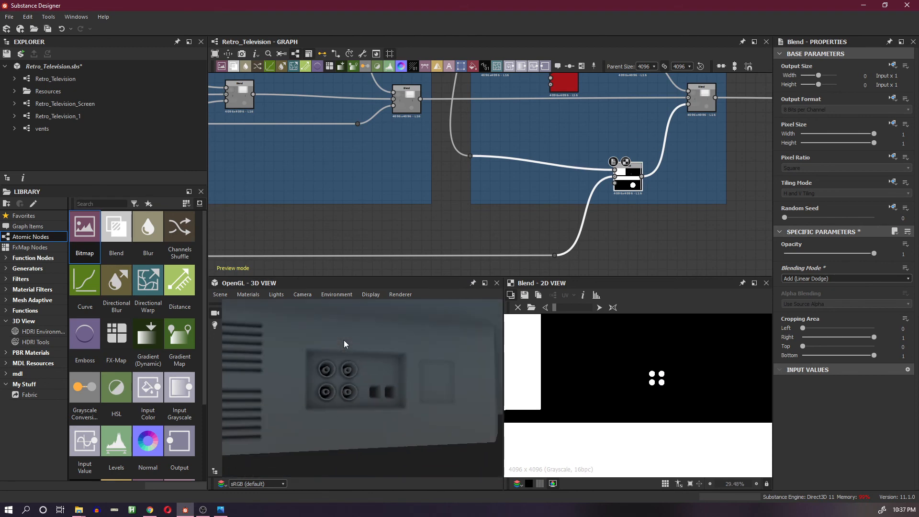
{"action": "left_click_drag", "start_coordinate": [348, 348], "coordinate": [323, 368]}
{"action": "scroll", "coordinate": [622, 121], "scroll_direction": "down", "scroll_amount": 1}
{"action": "scroll", "coordinate": [624, 126], "scroll_direction": "down", "scroll_amount": 4}
{"action": "scroll", "coordinate": [610, 194], "scroll_direction": "up", "scroll_amount": 3}
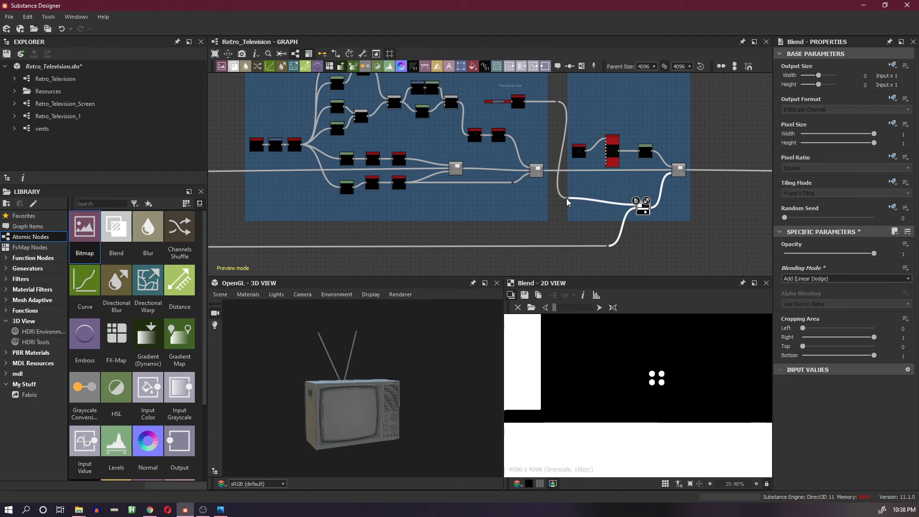
- Tidy the pins mask connection by repositioning its two dot nodes, and save the Retro_Television package
{"action": "left_click_drag", "start_coordinate": [569, 201], "coordinate": [575, 210]}
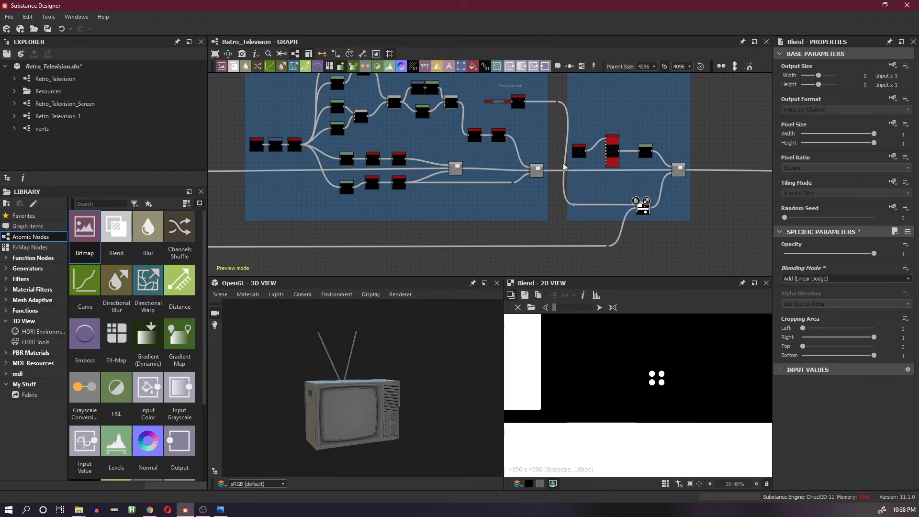
{"action": "left_click_drag", "start_coordinate": [558, 105], "coordinate": [548, 105]}
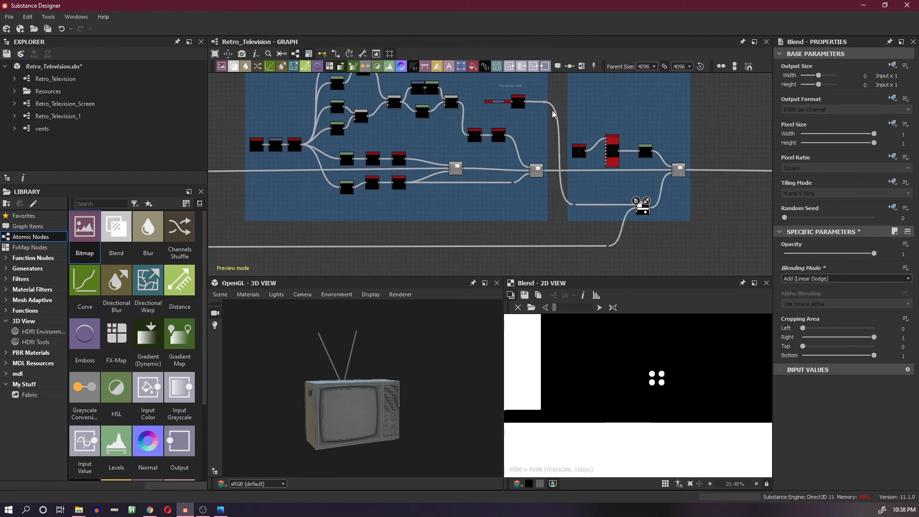
{"action": "scroll", "coordinate": [565, 114], "scroll_direction": "down", "scroll_amount": 6}
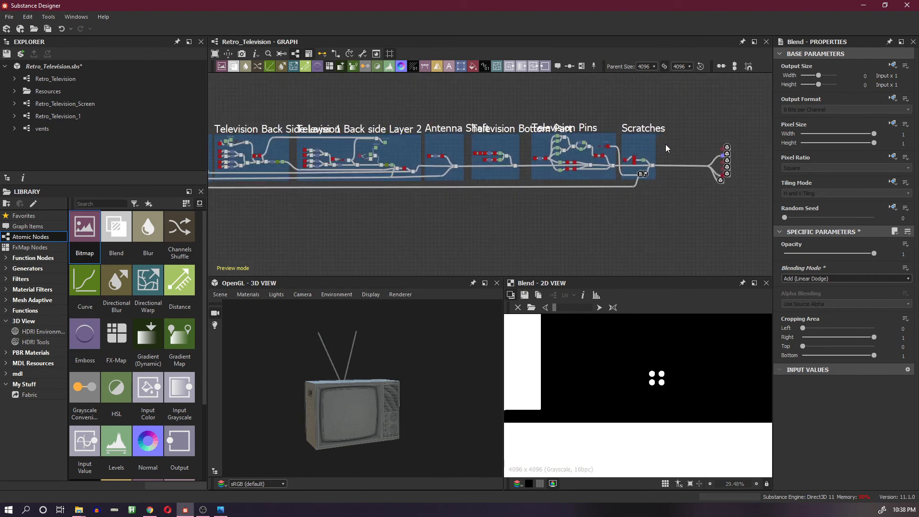
{"action": "middle_click_drag", "start_coordinate": [707, 147], "coordinate": [519, 145]}
{"action": "scroll", "coordinate": [521, 145], "scroll_direction": "up", "scroll_amount": 3}
{"action": "middle_click_drag", "start_coordinate": [421, 147], "coordinate": [578, 144]}
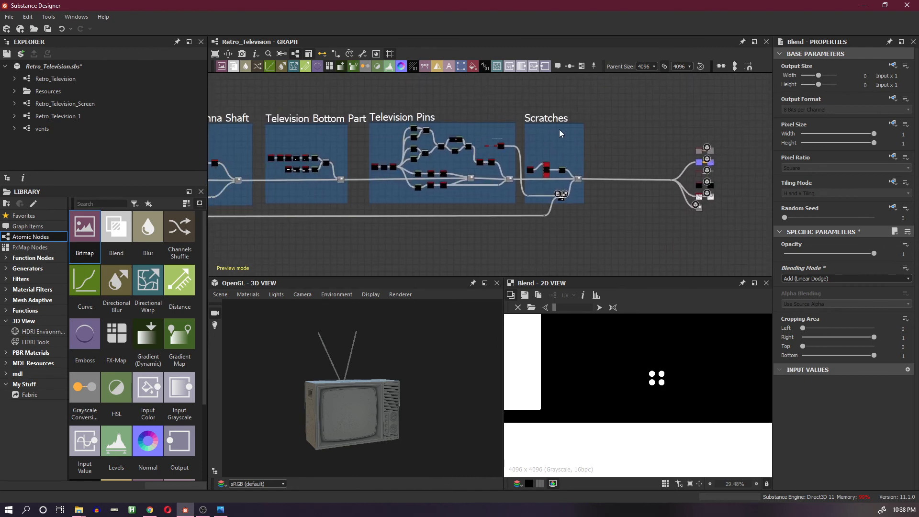
{"action": "left_click", "coordinate": [48, 29]}
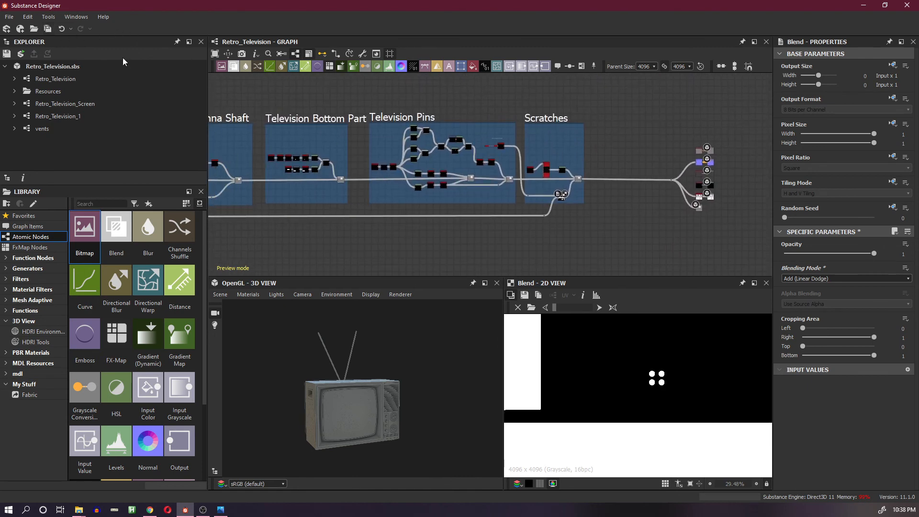